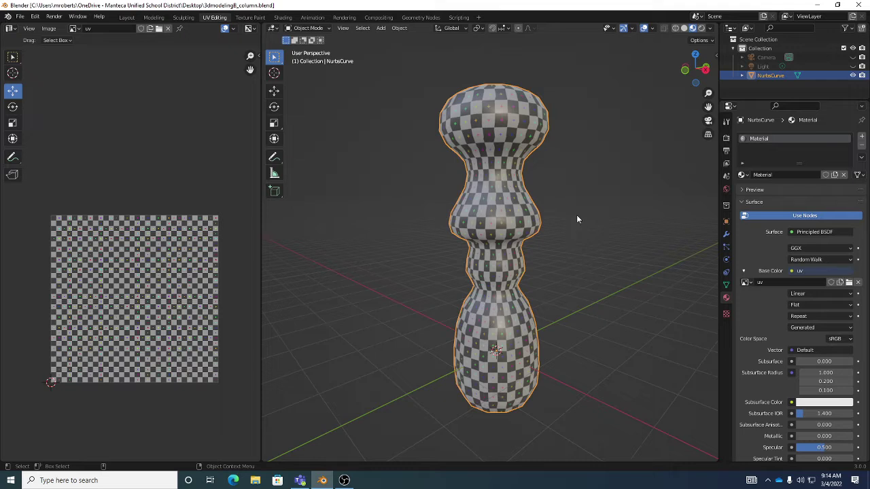
Step: Inspect the column's UV layout and checker pattern in Edit Mode, then return to Object Mode
key(Tab)
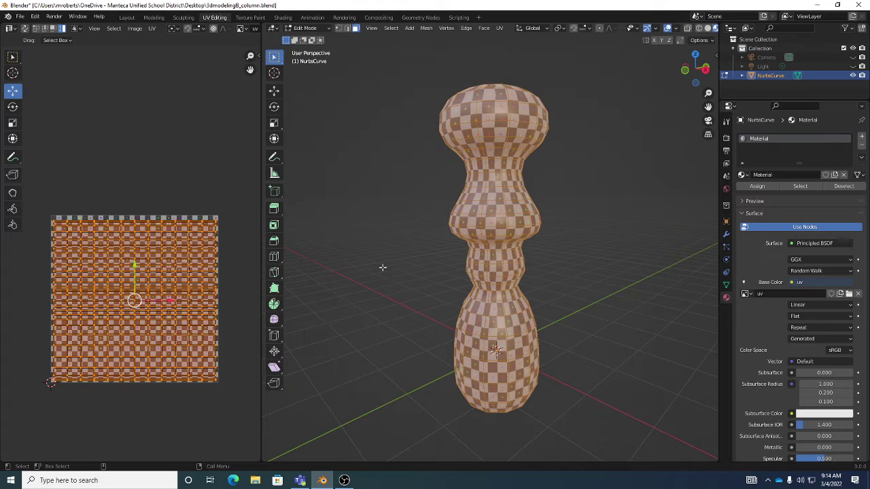
middle_drag(401, 268, 500, 182)
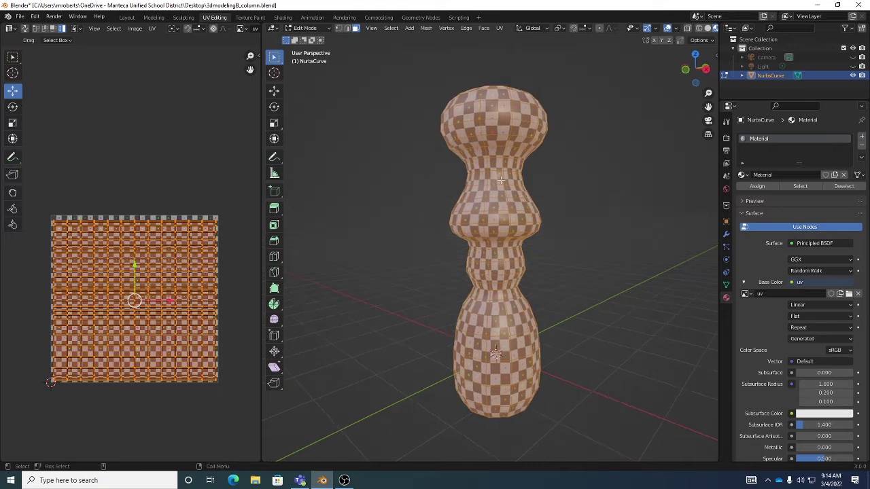
middle_drag(496, 303, 505, 282)
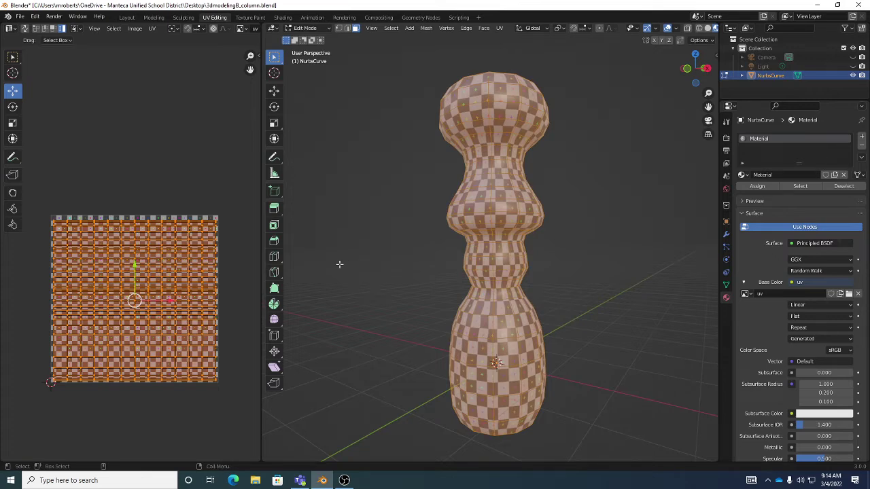
scroll(209, 258, up, 3)
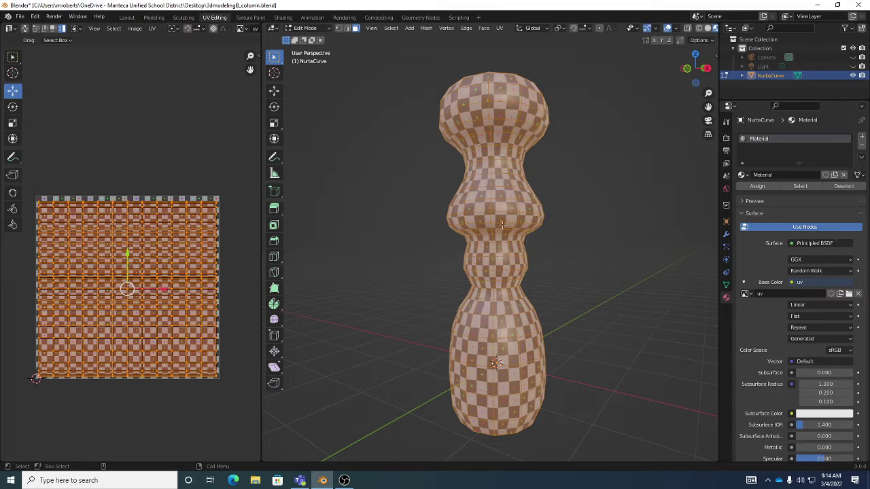
middle_drag(502, 227, 501, 247)
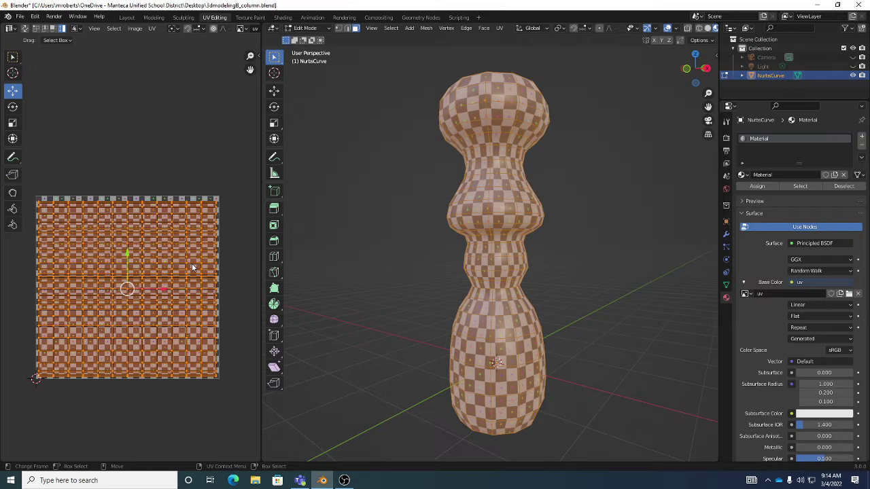
drag(189, 227, 191, 229)
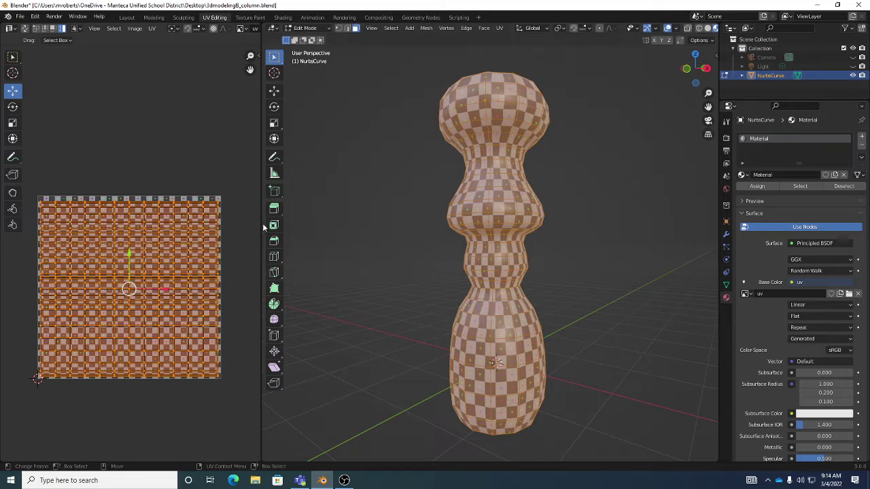
middle_drag(393, 242, 435, 251)
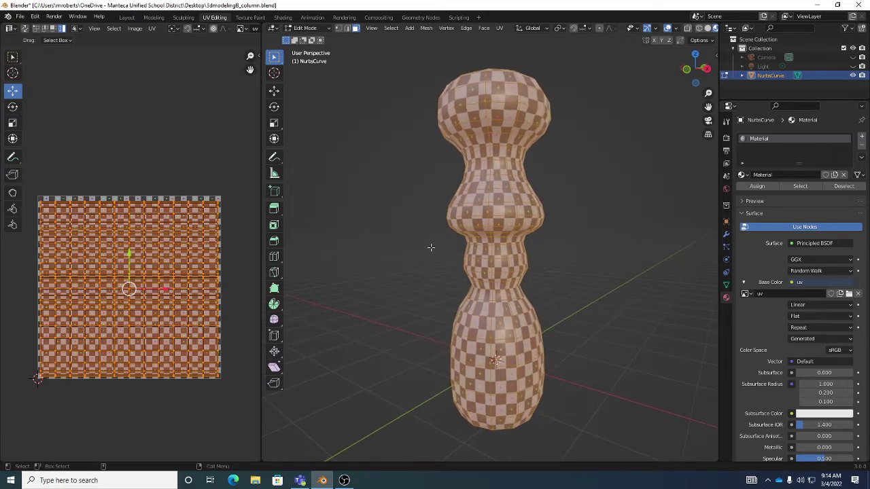
key(Tab)
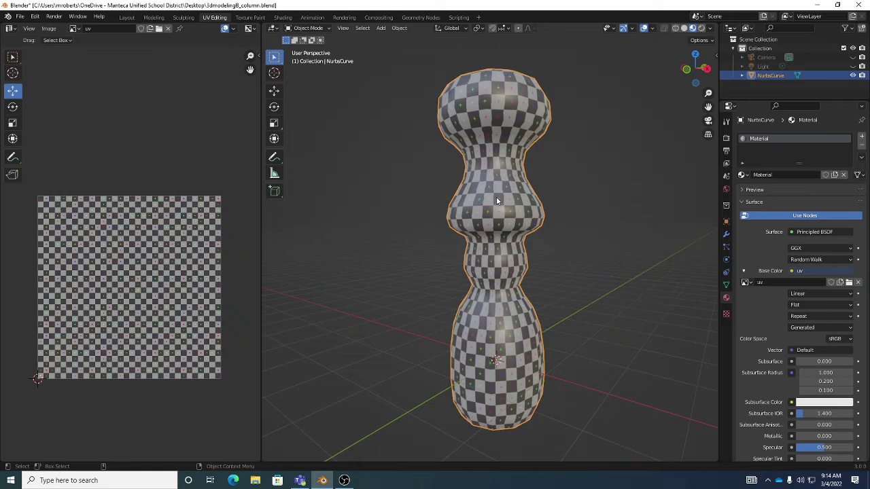
Step: Switch to the Texture Paint workspace and widen the 3D viewport for a closer view of the column
click(252, 17)
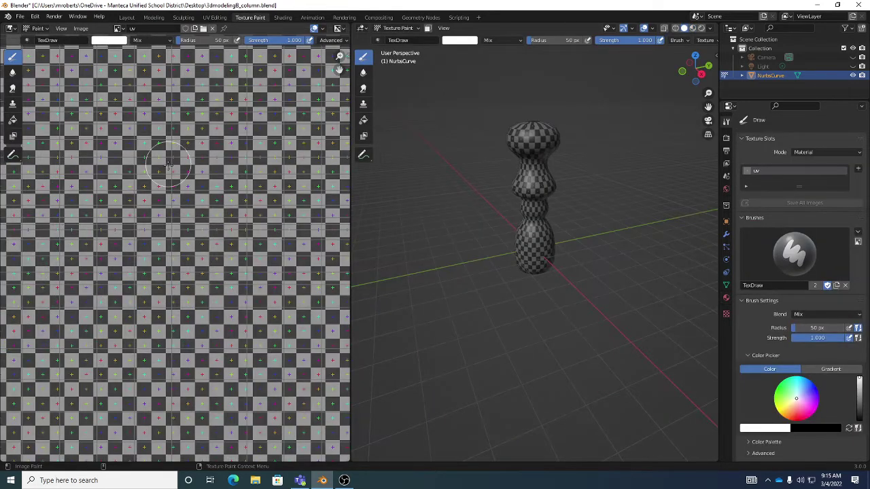
scroll(170, 166, down, 3)
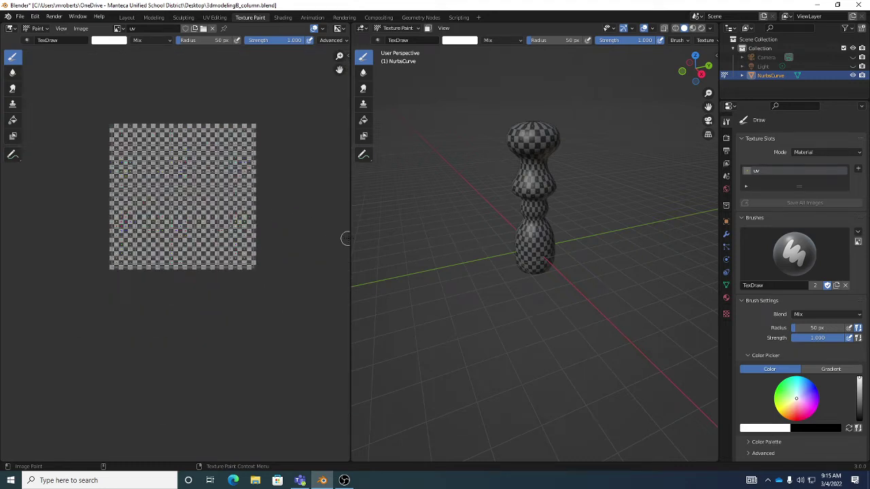
drag(349, 239, 225, 225)
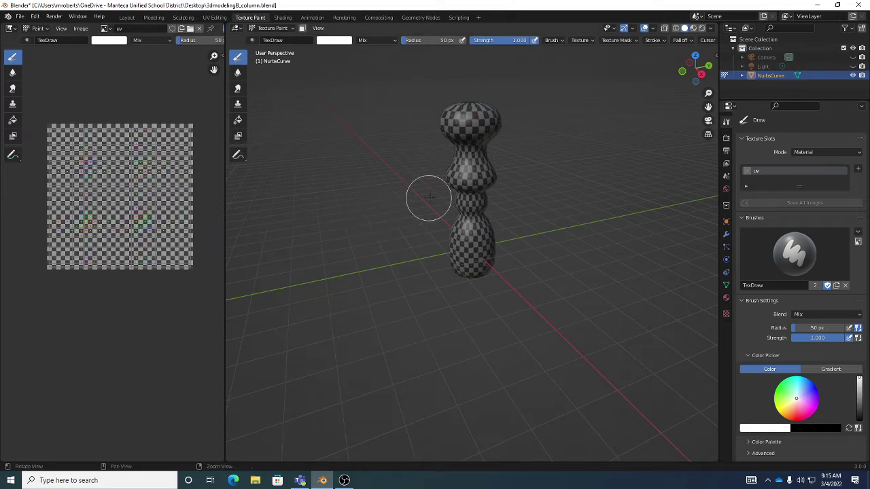
middle_drag(427, 195, 403, 229)
scroll(403, 229, up, 4)
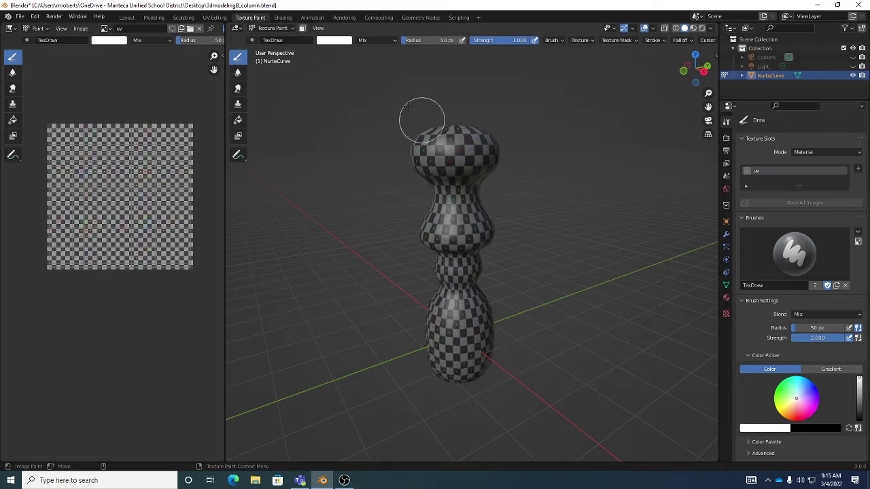
click(280, 30)
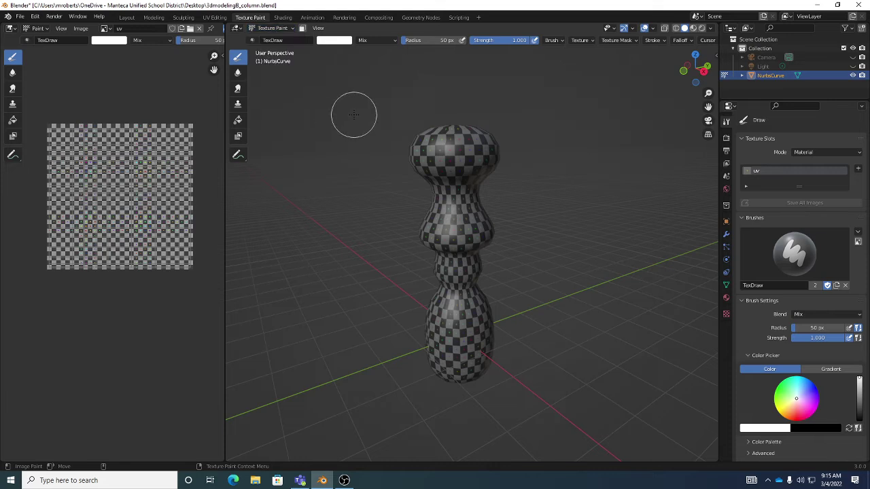
middle_drag(439, 181, 456, 192)
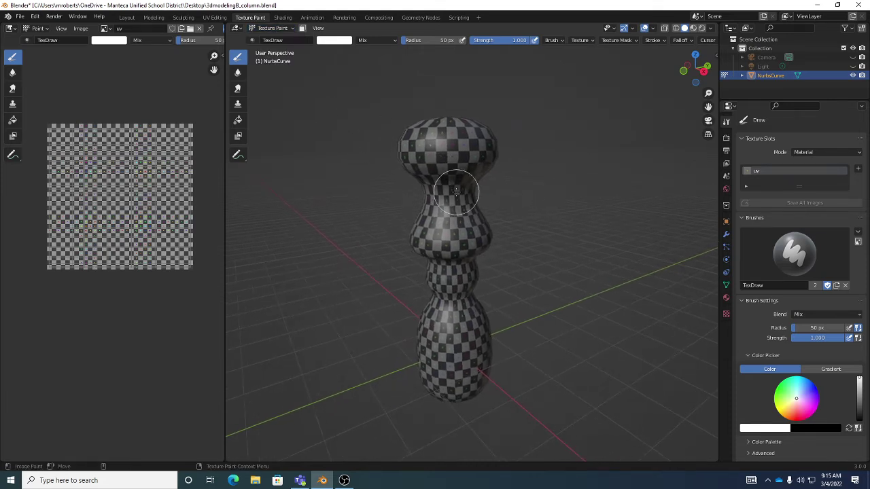
middle_drag(459, 211, 467, 216)
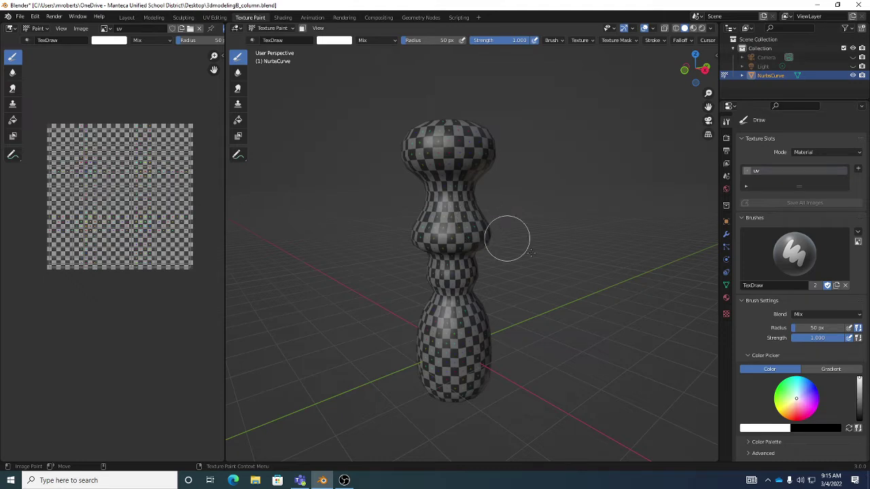
Step: Rename the column object's material to "column"
click(726, 299)
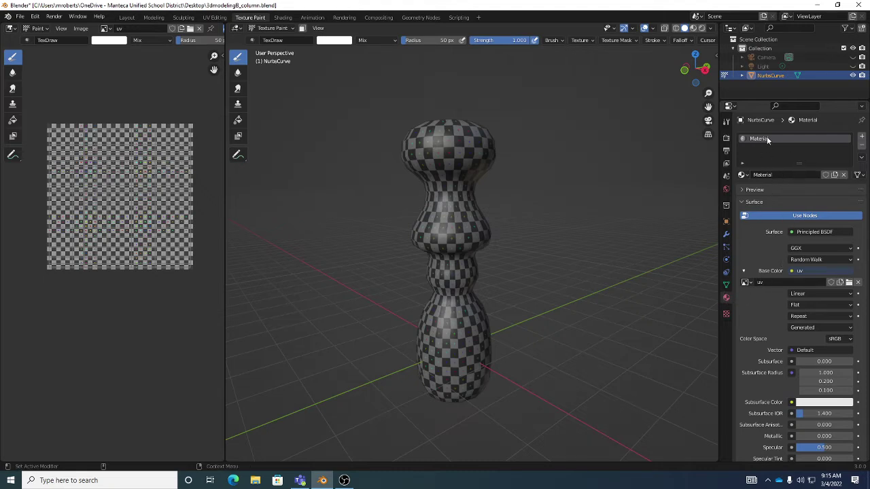
click(780, 175)
text(column)
key(Return)
click(743, 176)
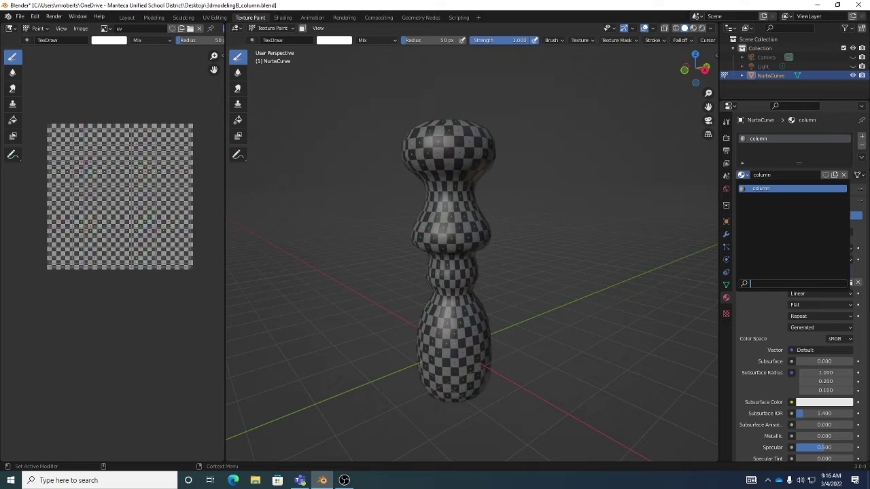
key(Escape)
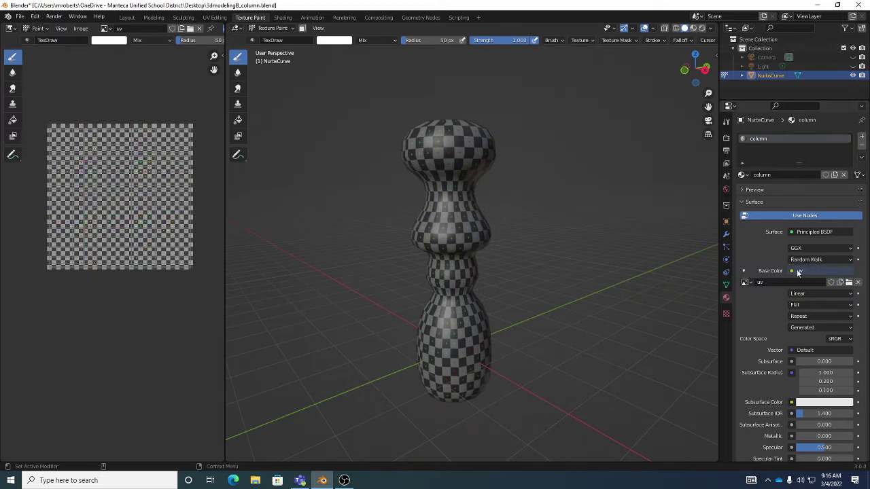
Step: Remove the uv image from the material's Base Color and assign an Image Texture in its place
click(819, 272)
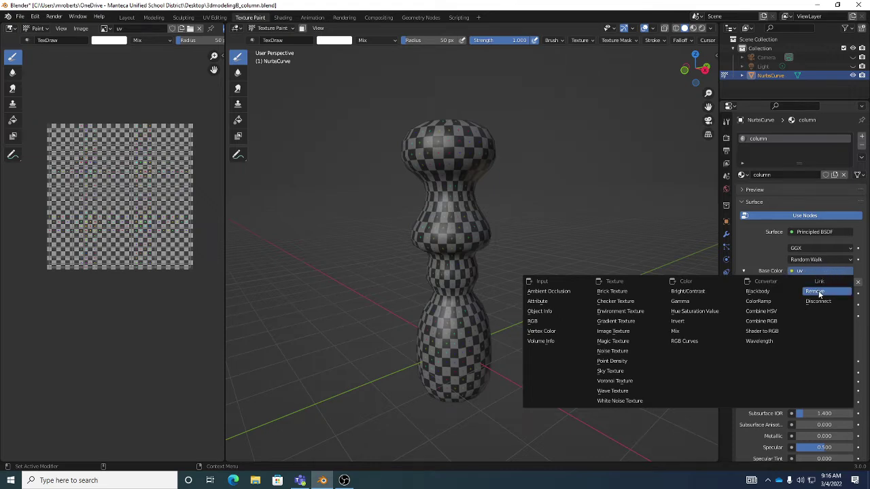
click(819, 293)
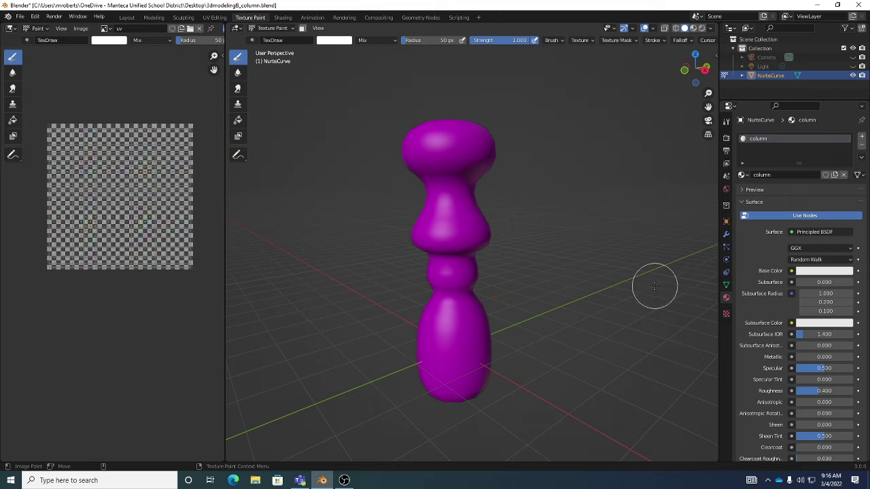
click(792, 271)
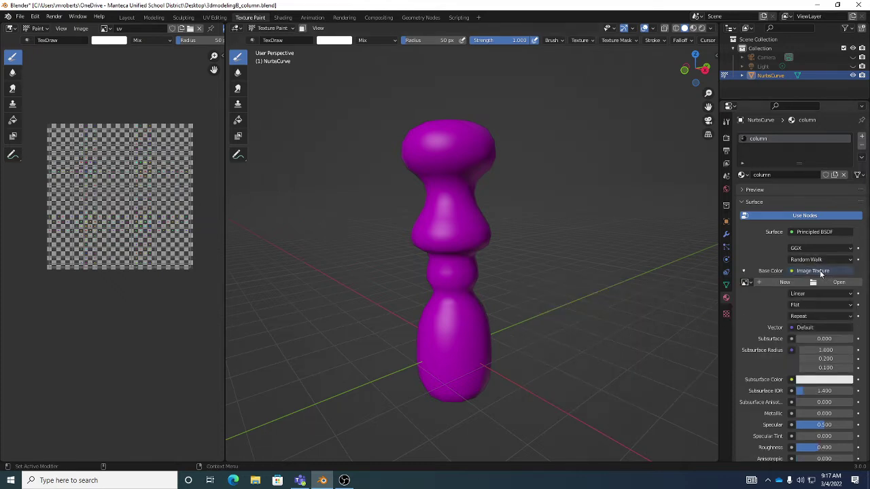
click(792, 271)
Step: Start a new image for the Base Color texture, named "column", with the Blank generated type
click(779, 284)
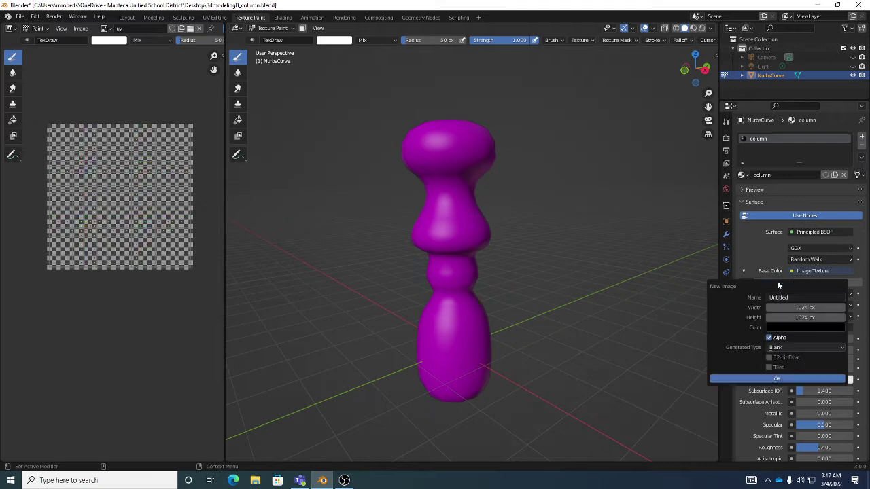
click(797, 297)
text(column)
key(Return)
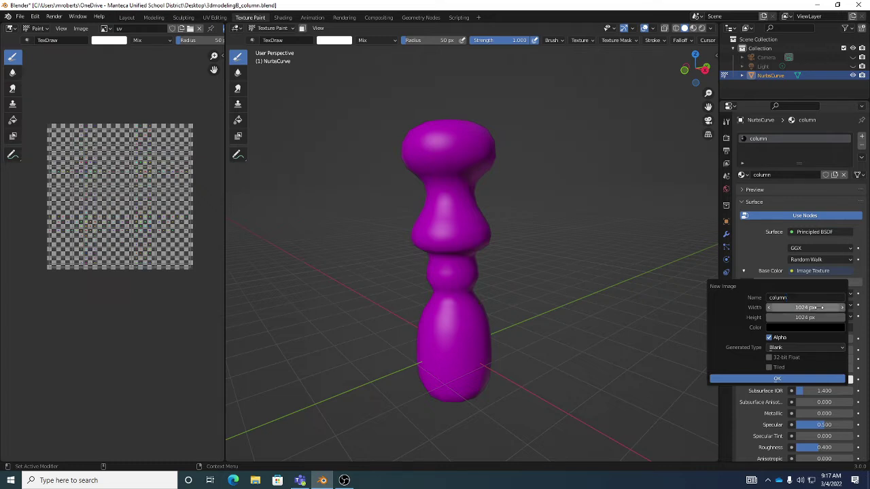
click(821, 307)
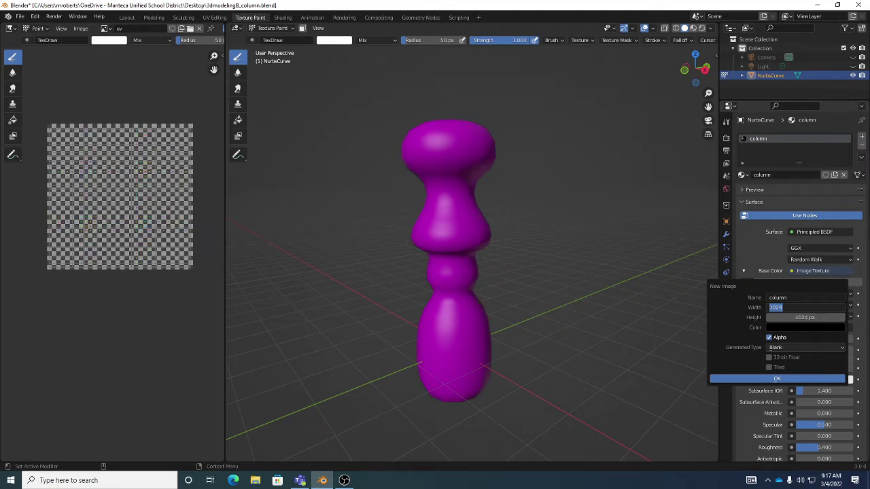
click(813, 346)
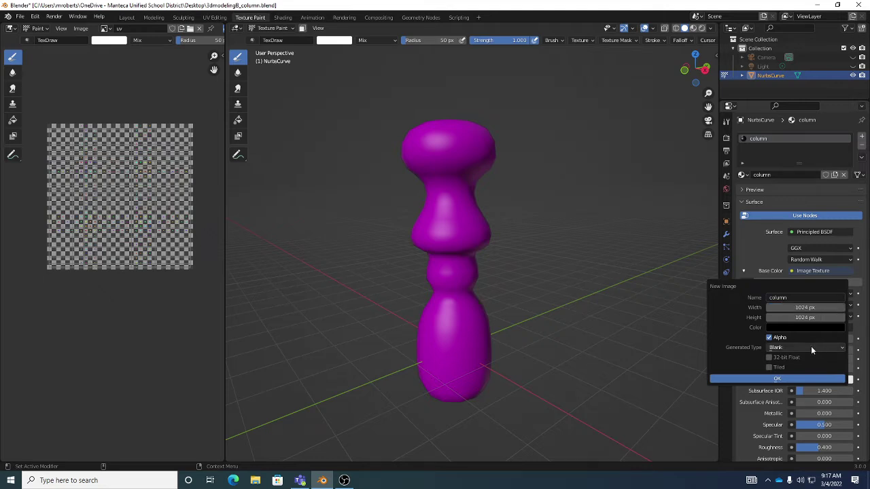
click(812, 347)
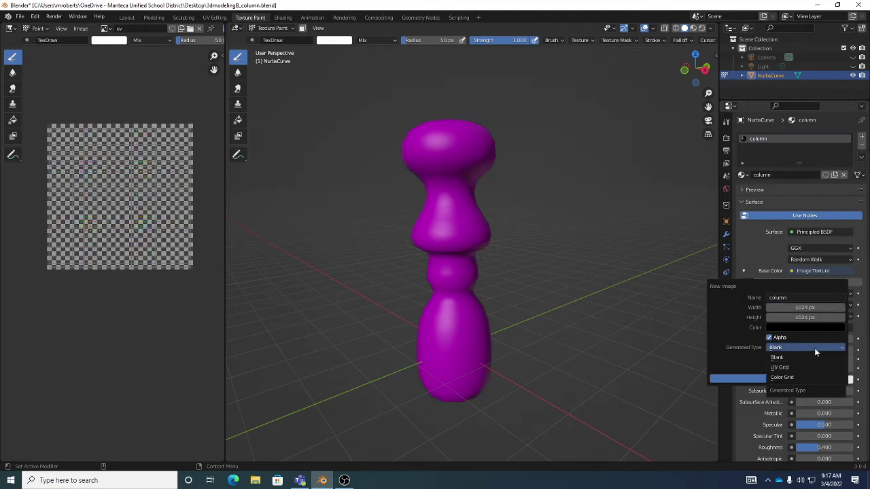
click(762, 348)
click(759, 348)
click(794, 356)
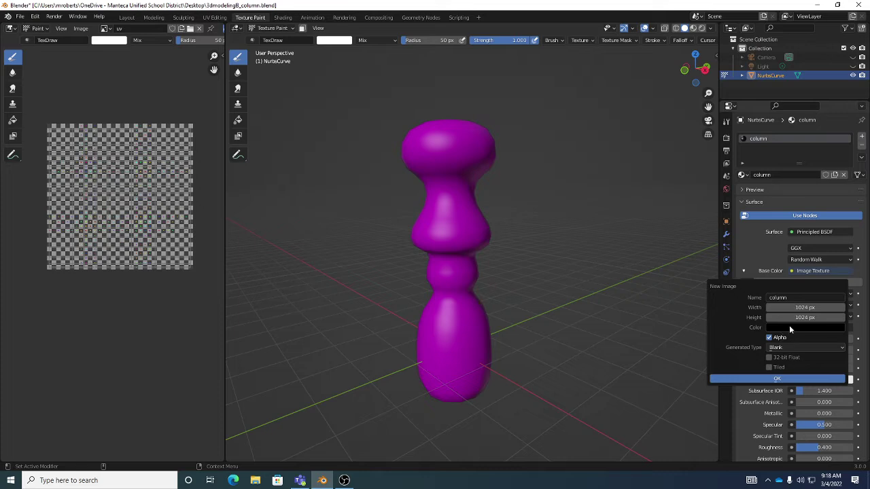
Step: Set the new image's fill colour to a tan with H 0.133, S 0.179, V 0.584 and create the image
click(793, 327)
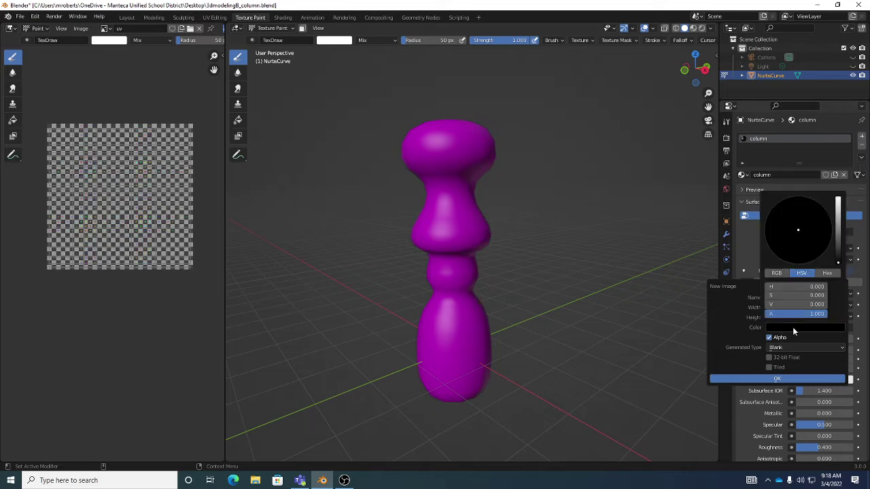
click(828, 273)
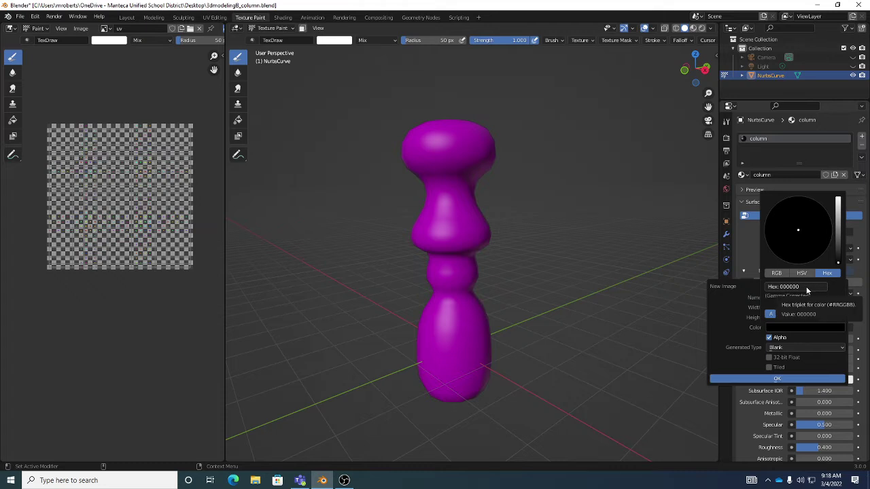
click(795, 273)
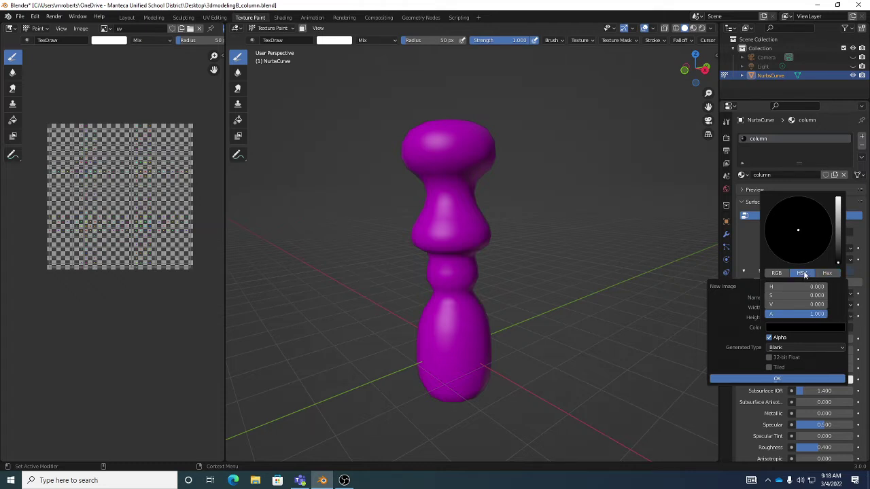
click(838, 234)
mouse_move(838, 233)
mouse_down()
mouse_move(838, 260)
mouse_move(838, 226)
mouse_up()
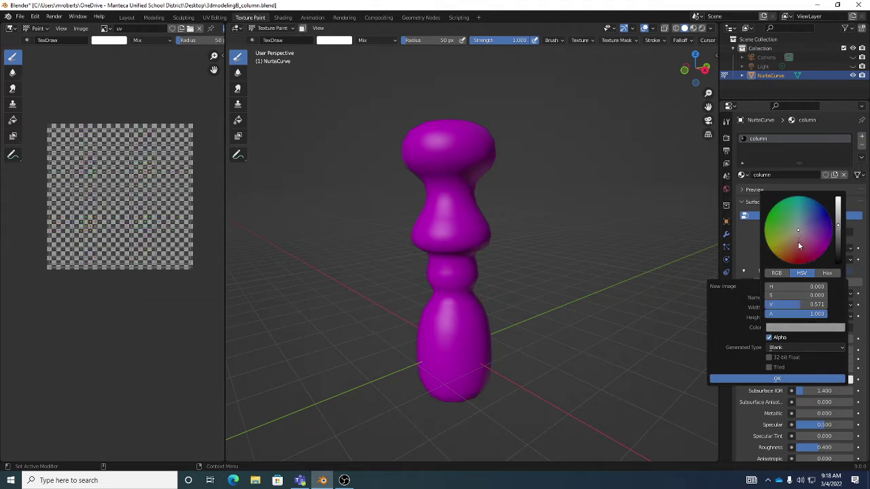
drag(795, 233, 838, 220)
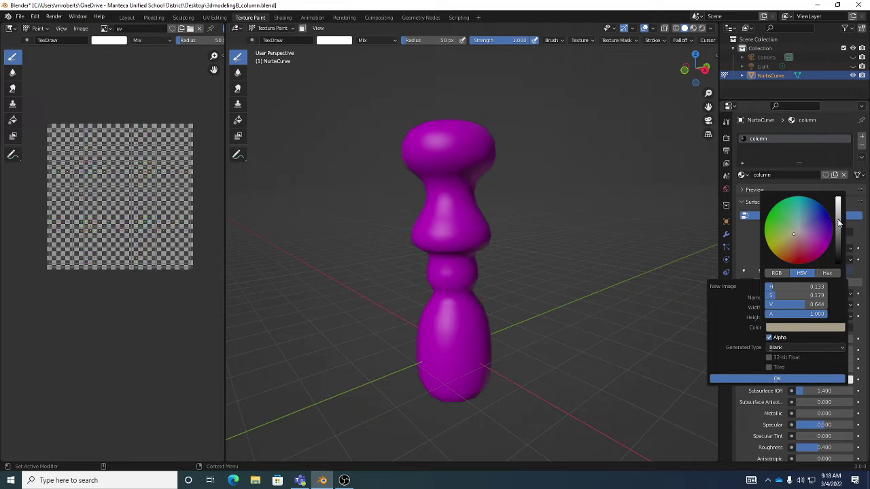
drag(838, 222, 838, 224)
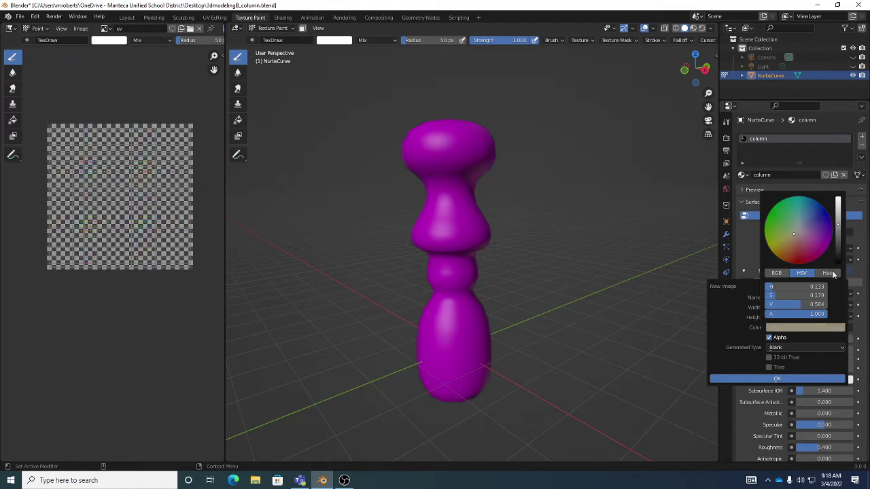
click(785, 379)
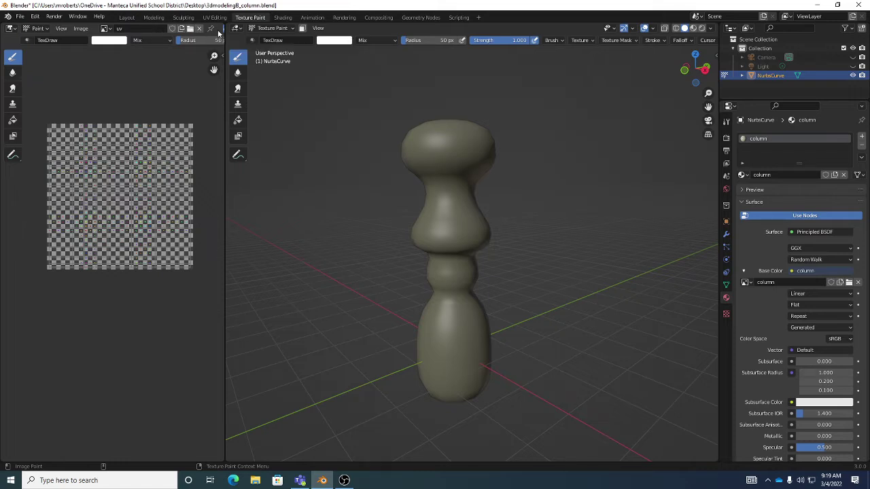
Step: Show the column image in the image editor and save it to the Desktop as column.png
click(106, 29)
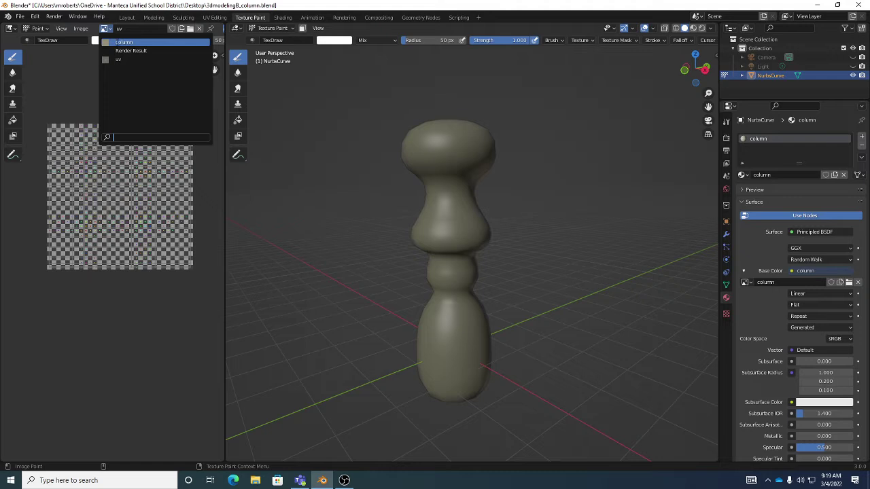
click(122, 42)
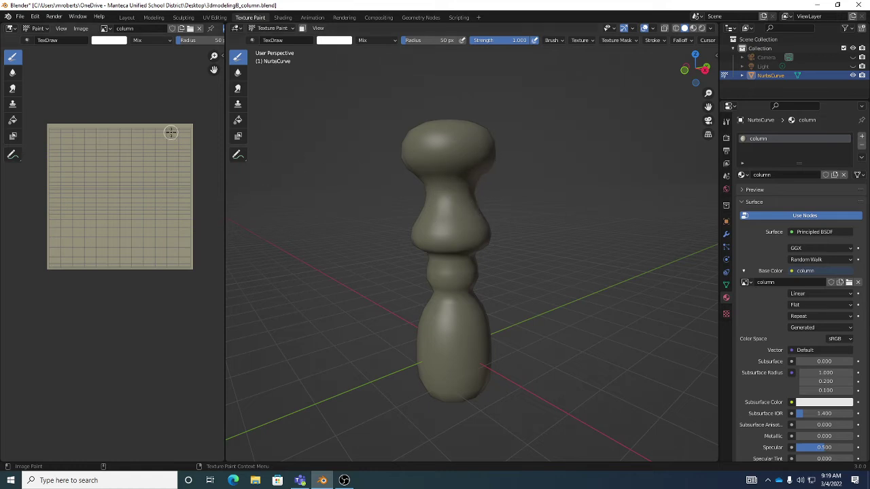
click(79, 29)
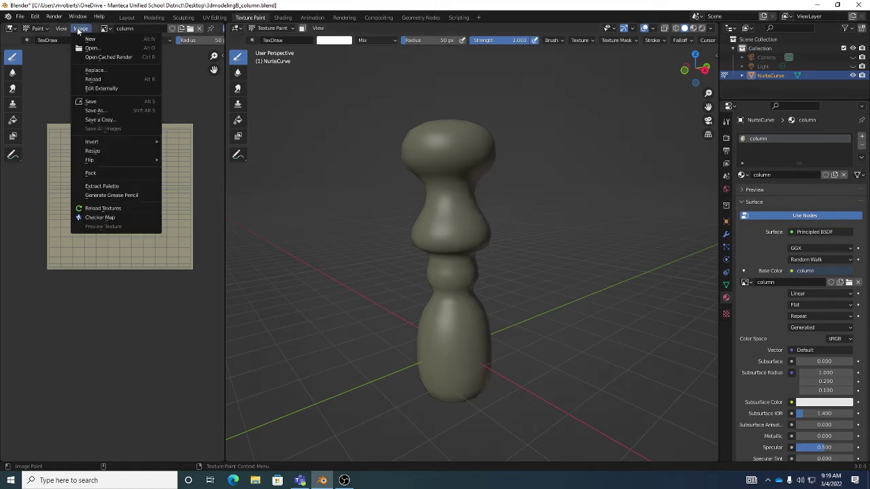
click(99, 111)
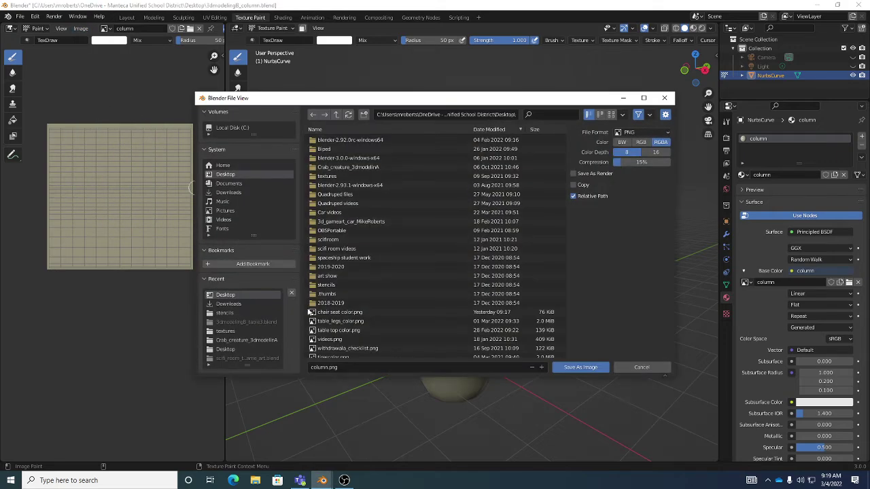
click(576, 367)
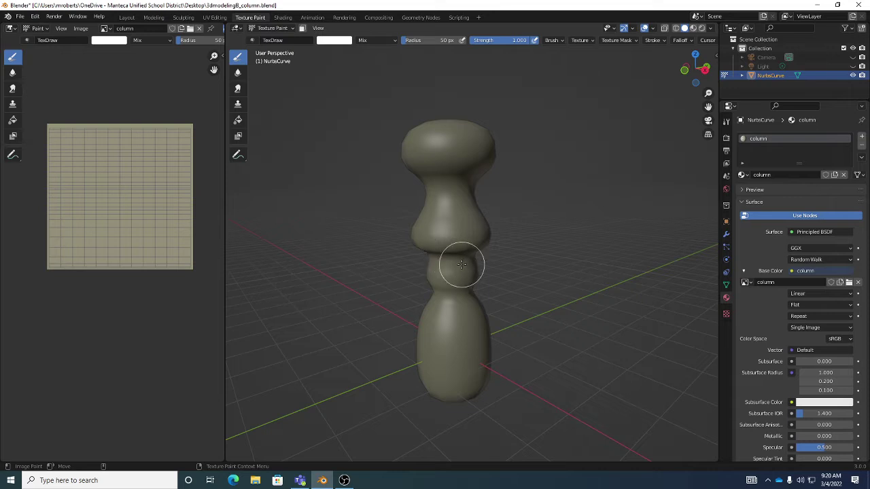
Step: Compare the column in wireframe and solid shading, and set the viewport to Material Preview
middle_drag(464, 221, 479, 230)
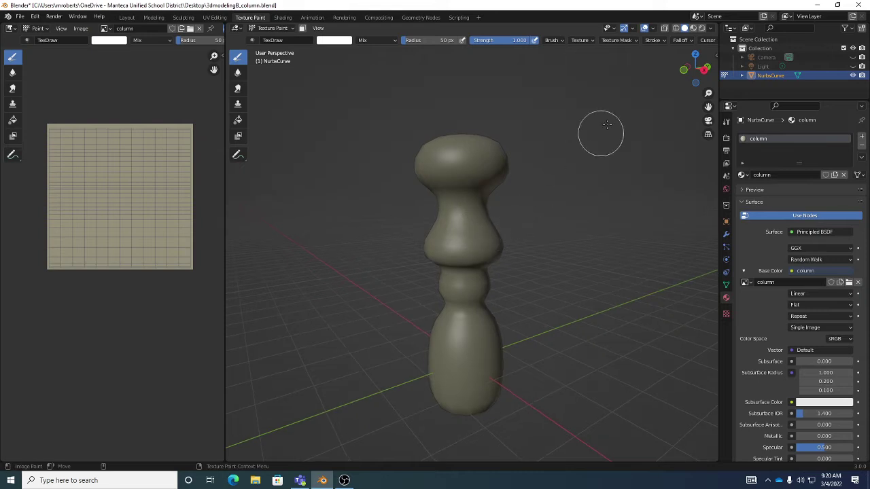
click(693, 29)
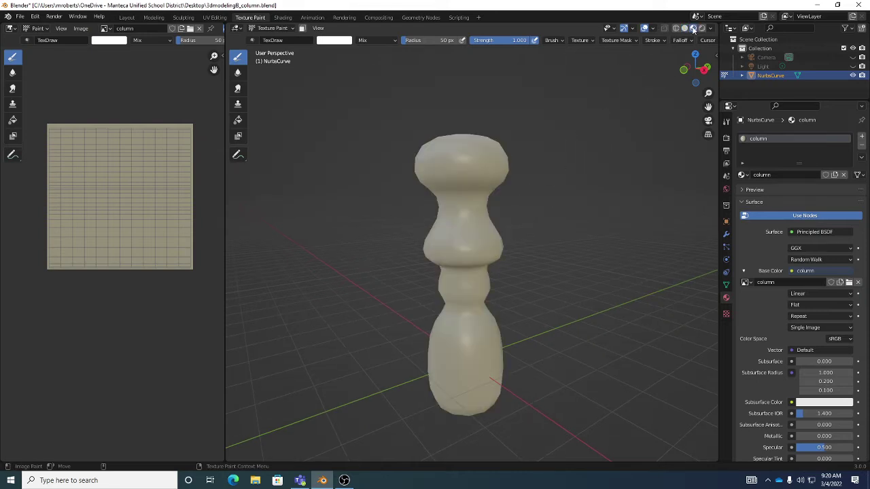
click(676, 28)
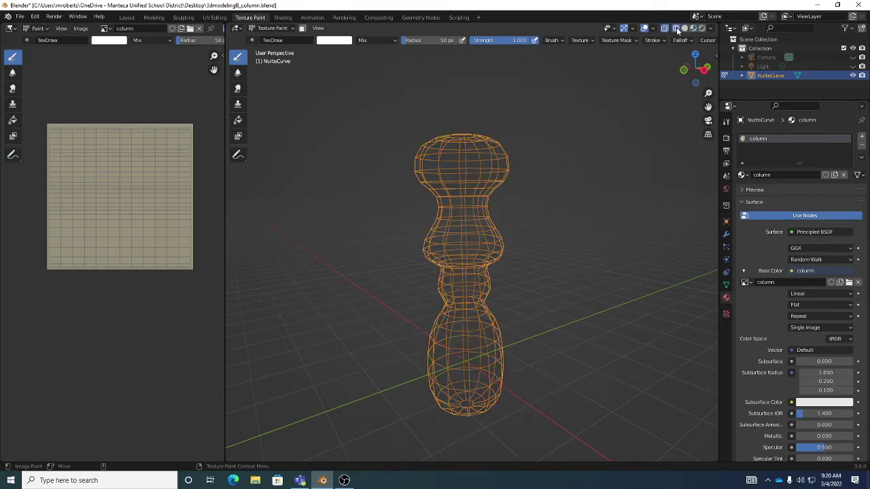
click(684, 29)
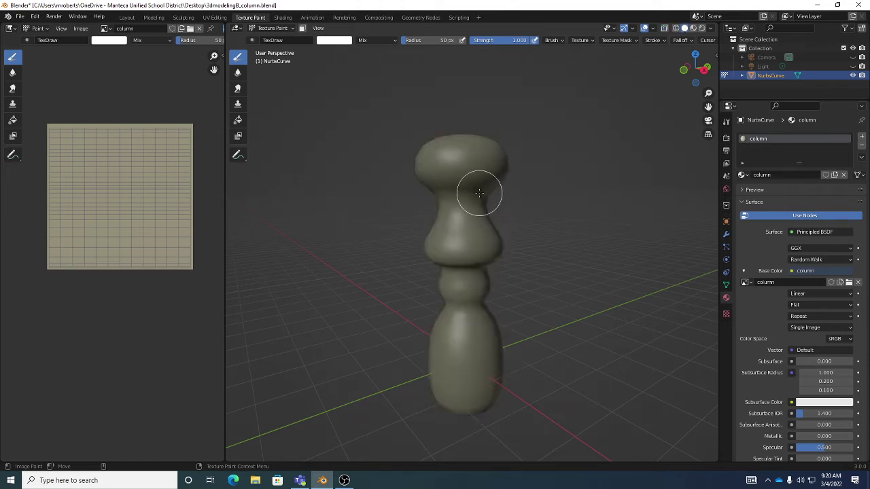
click(693, 28)
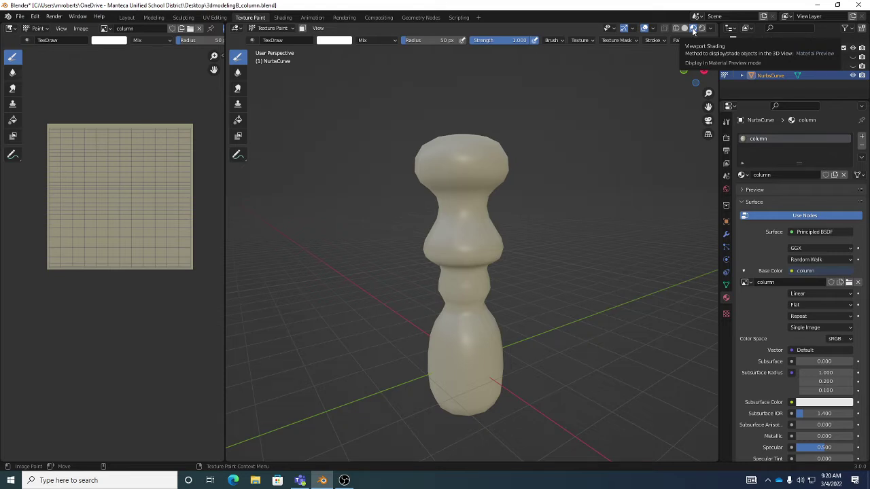
mouse_move(549, 179)
middle_down()
mouse_move(536, 173)
mouse_move(533, 186)
middle_up()
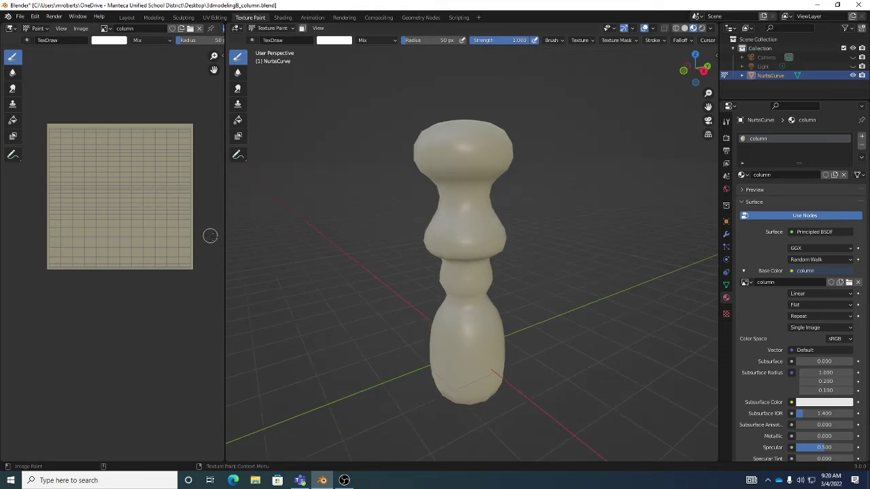
Step: Widen the image editor and enlarge the column texture with its UV layout for inspection
drag(221, 238, 311, 245)
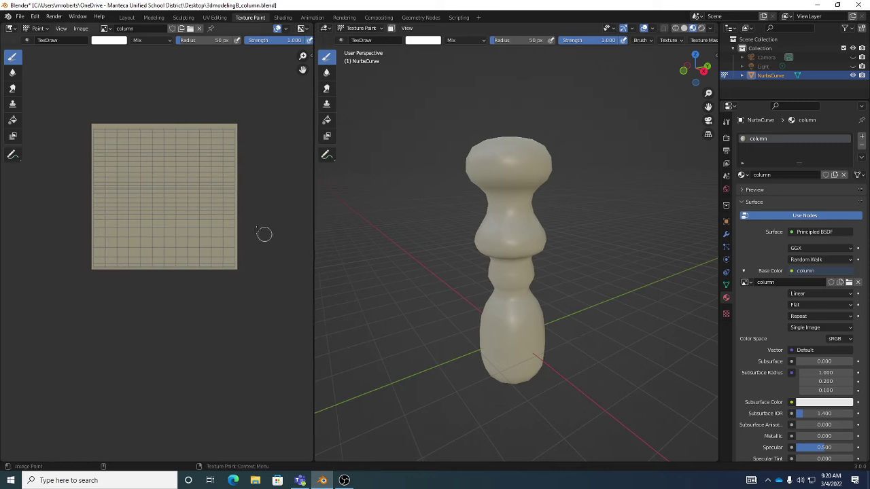
middle_drag(265, 235, 250, 275)
scroll(249, 275, up, 3)
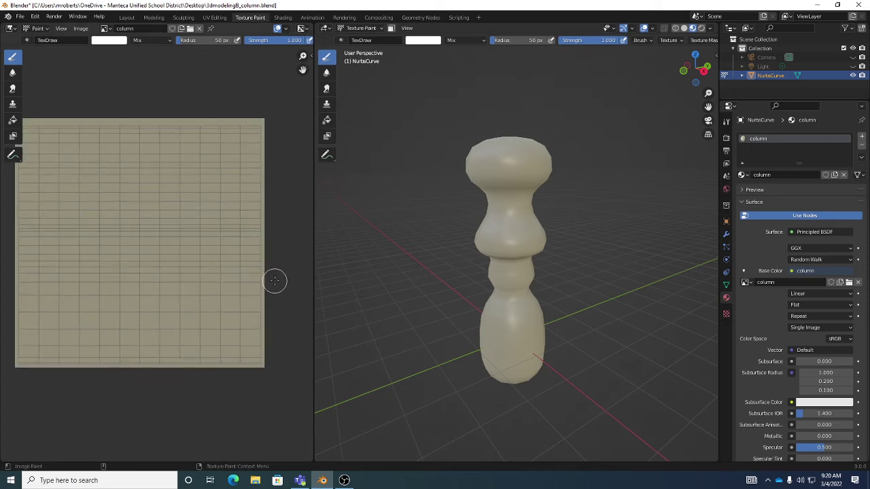
scroll(484, 285, up, 3)
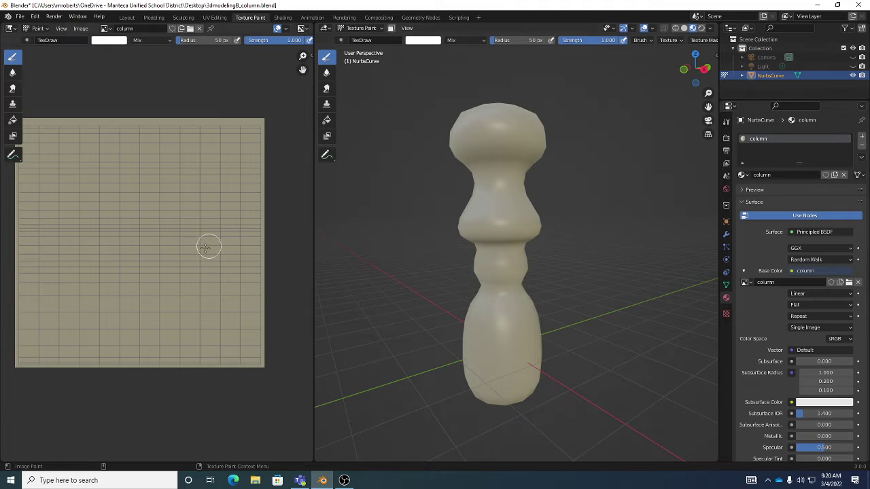
middle_drag(184, 231, 204, 236)
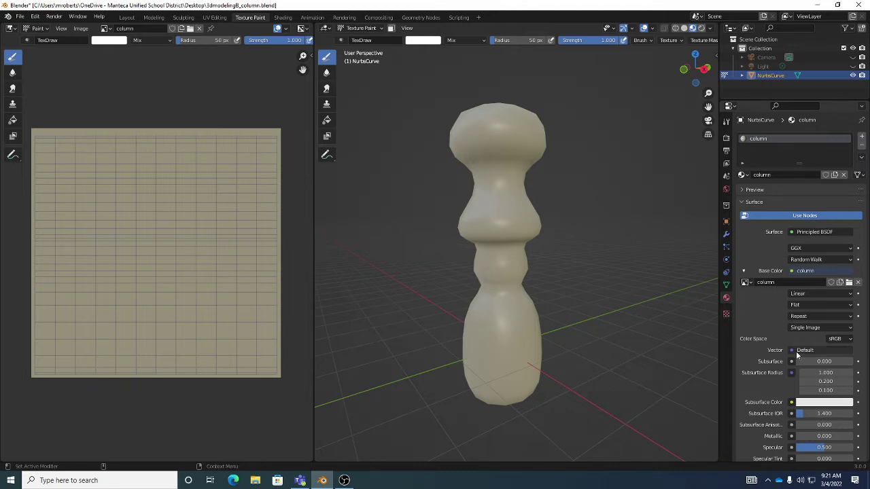
Step: Add a new texture to the paint brush in the texture properties
click(726, 316)
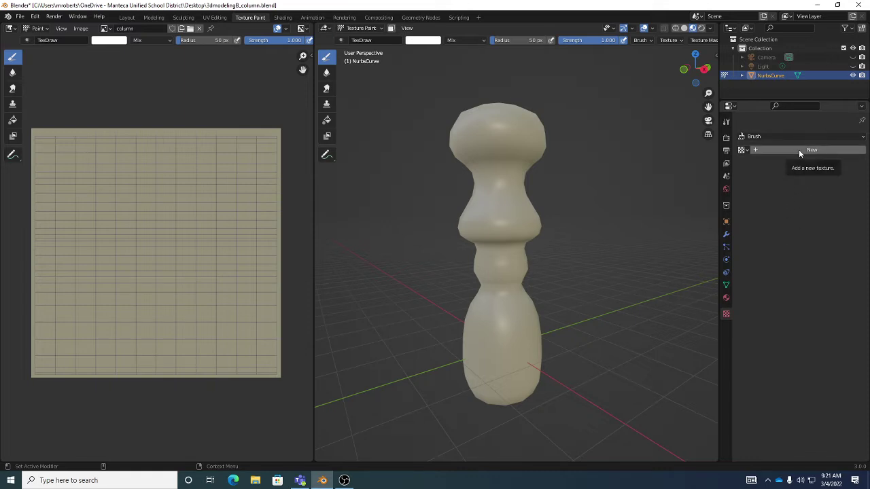
click(764, 137)
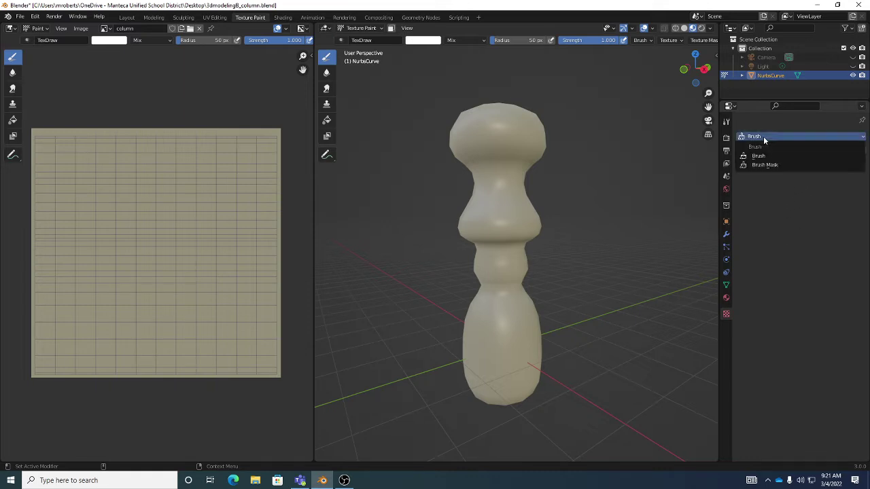
click(775, 125)
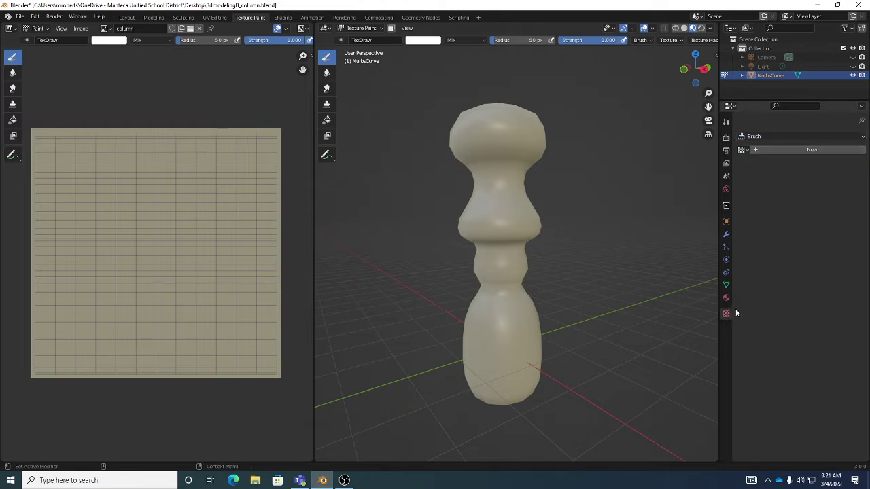
click(795, 151)
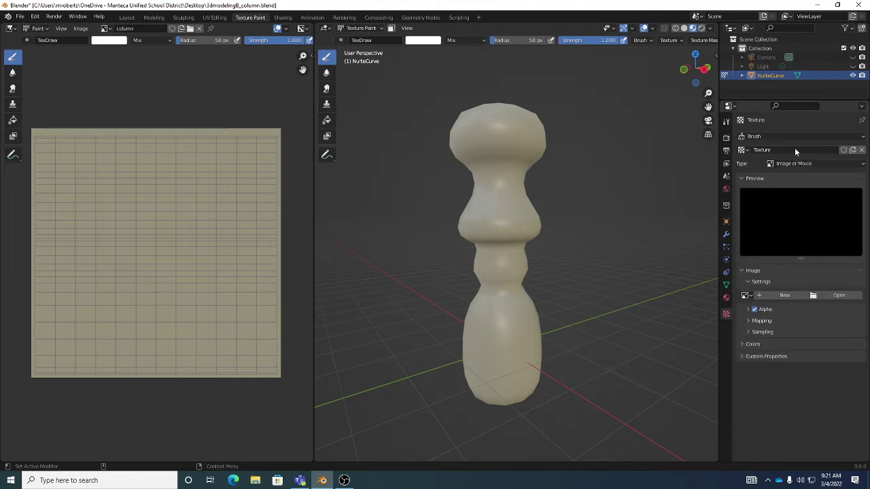
Step: Load "Seamless marble tile texture (29).tx" from the stencils folder into the brush texture, with files displayed as thumbnails
click(840, 297)
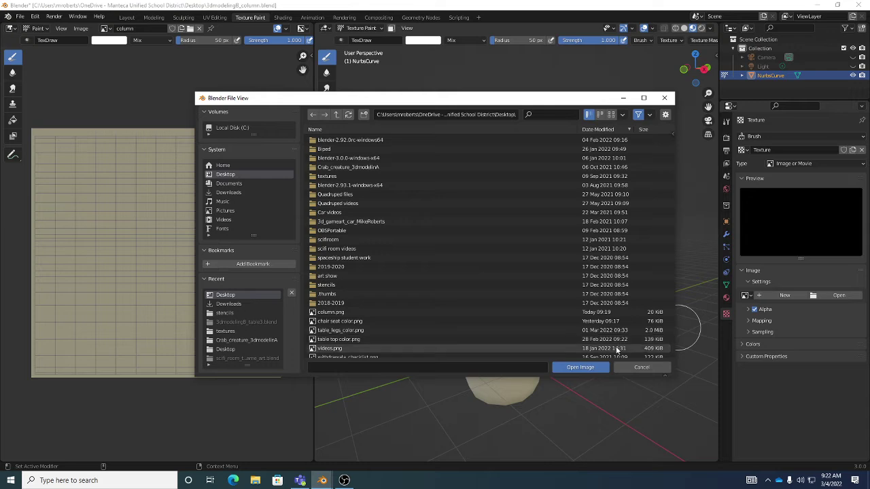
click(225, 313)
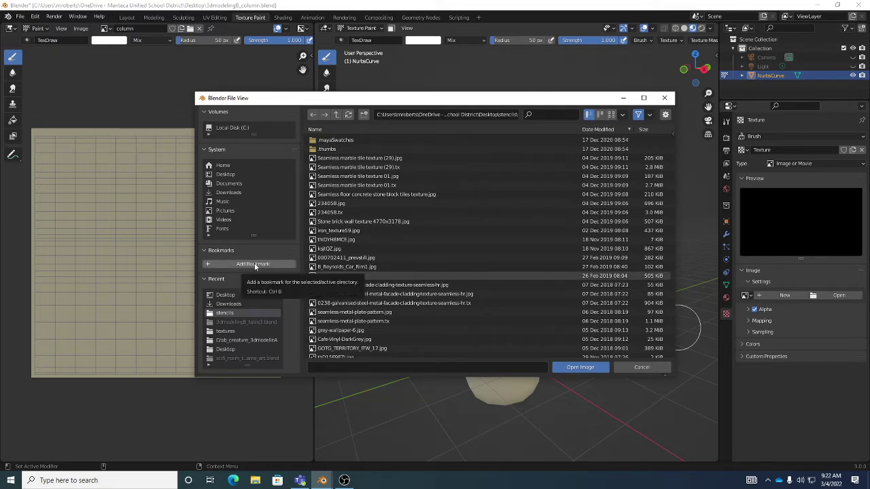
click(612, 115)
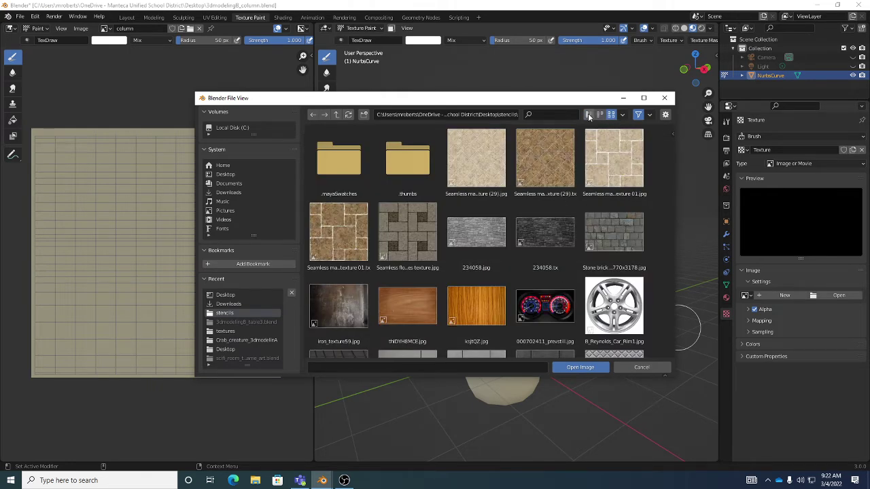
click(587, 115)
click(601, 114)
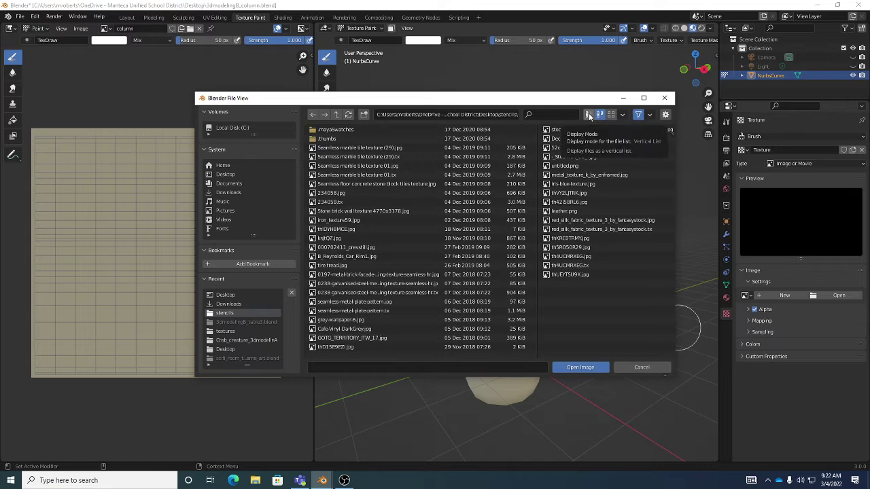
click(589, 115)
click(600, 116)
click(611, 116)
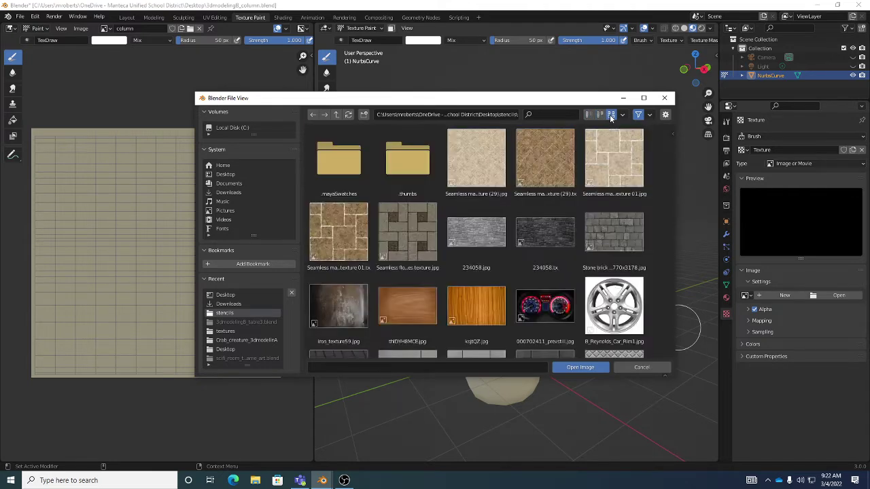
click(554, 161)
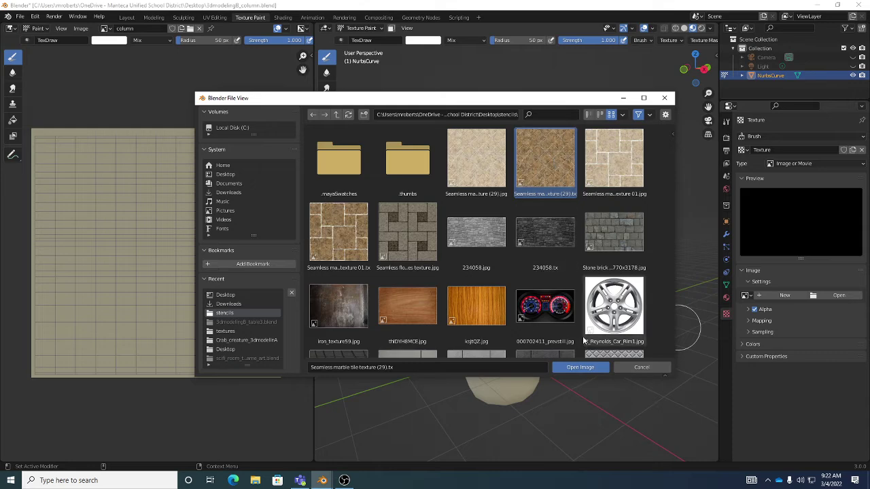
click(582, 368)
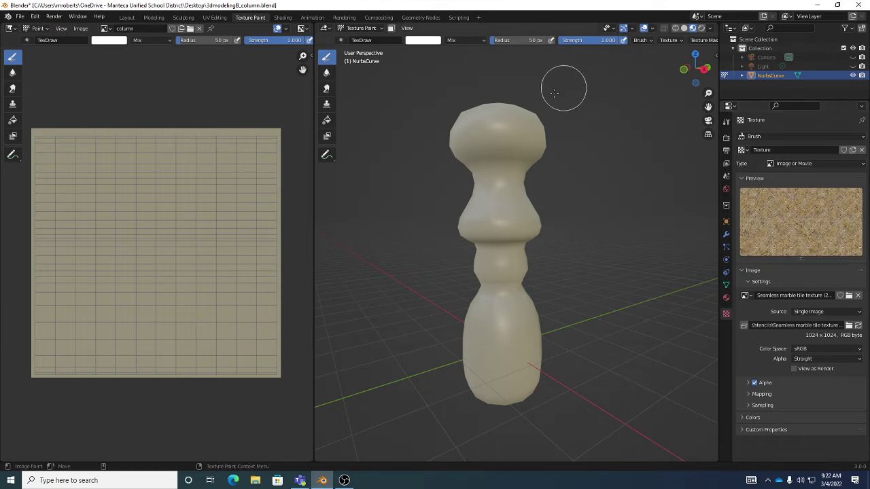
Step: Enlarge the 3D viewport and set the brush texture's mapping to Stencil
mouse_move(313, 221)
mouse_down()
mouse_move(170, 225)
mouse_move(435, 252)
mouse_move(196, 231)
mouse_up()
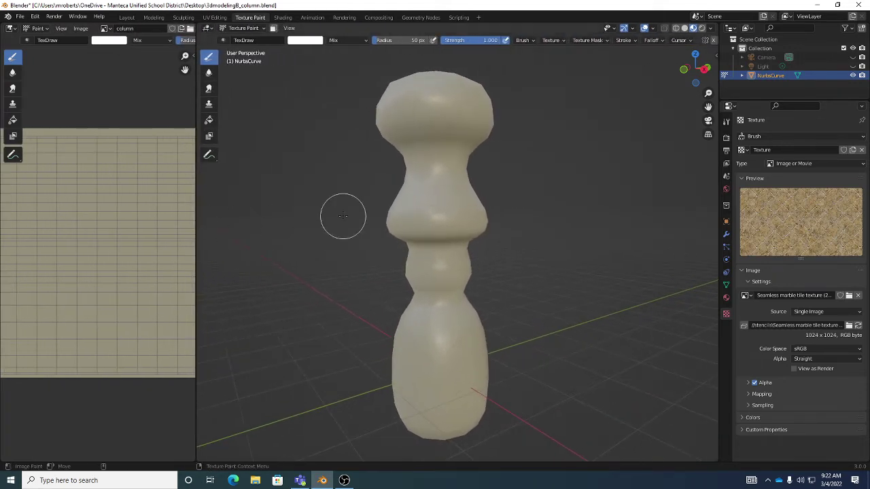
click(561, 41)
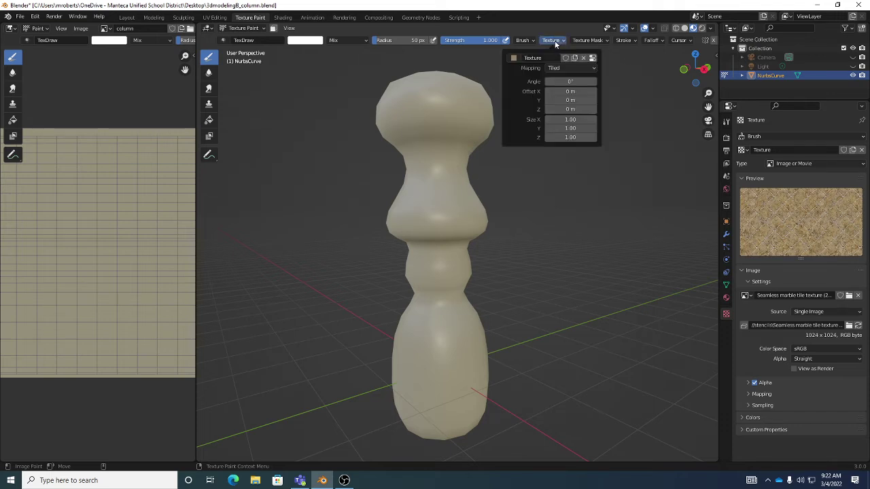
click(513, 58)
click(517, 67)
click(514, 58)
click(527, 85)
click(554, 68)
click(562, 119)
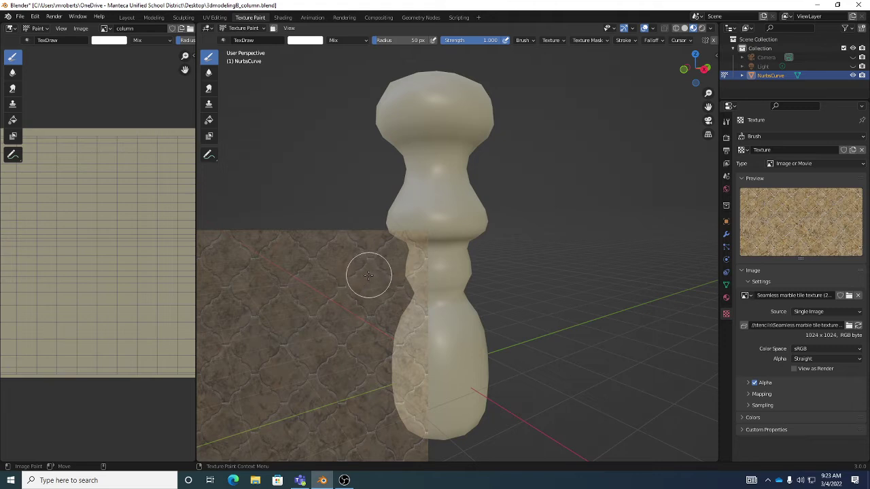
Step: Move the marble stencil over the middle of the column and rotate it slightly
mouse_move(368, 274)
right_down()
mouse_move(499, 190)
mouse_move(507, 195)
mouse_move(489, 199)
mouse_move(505, 200)
mouse_move(515, 178)
mouse_move(476, 150)
mouse_move(501, 229)
mouse_move(507, 186)
mouse_move(507, 212)
mouse_move(514, 202)
mouse_move(515, 171)
mouse_move(506, 217)
right_up()
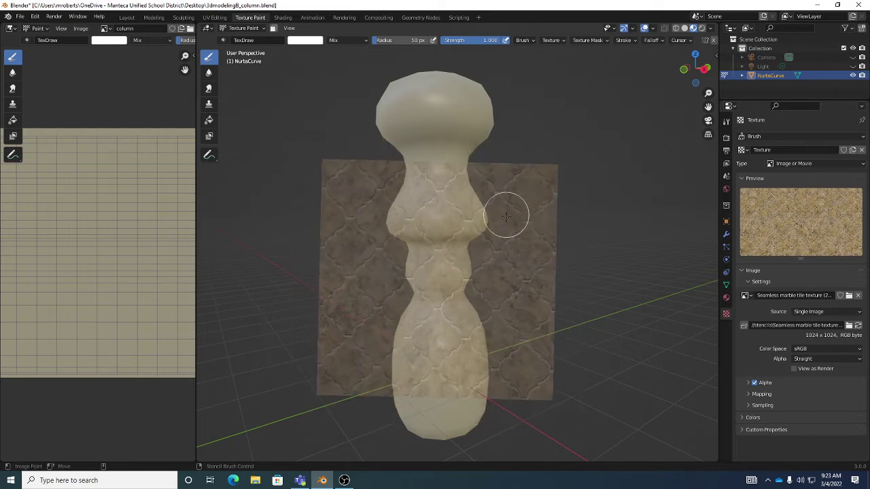
middle_drag(496, 263, 475, 265)
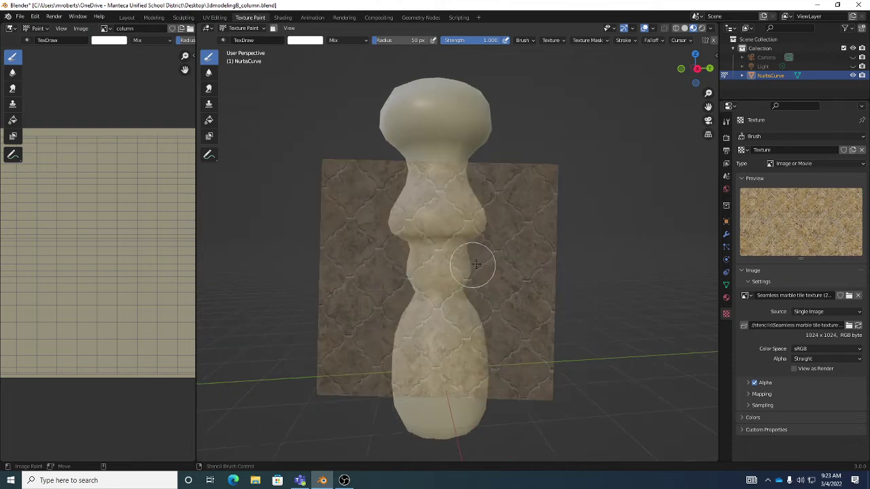
mouse_move(530, 196)
ctrl+right_down()
mouse_move(528, 186)
mouse_move(526, 196)
ctrl+right_up()
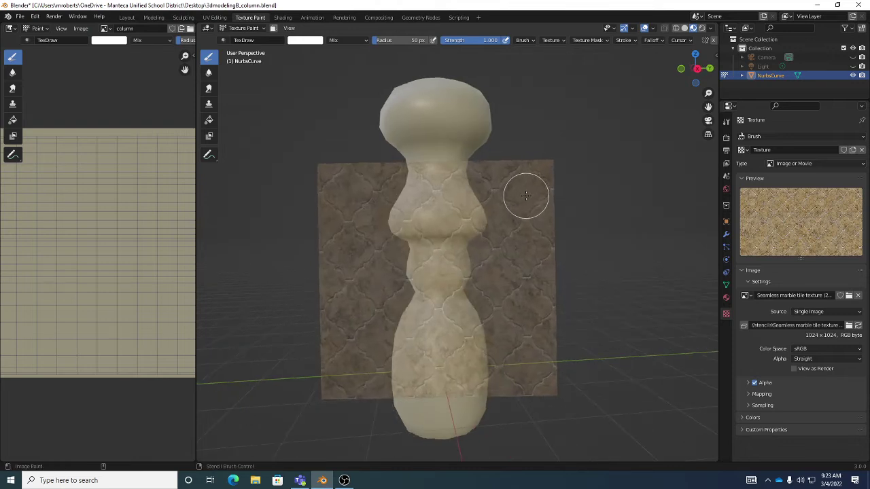
Step: Paint the marble stencil onto the middle and lower parts of the column
mouse_move(460, 194)
mouse_down()
mouse_move(439, 242)
mouse_move(425, 200)
mouse_move(422, 224)
mouse_move(438, 230)
mouse_move(428, 319)
mouse_move(443, 254)
mouse_move(443, 363)
mouse_move(452, 313)
mouse_move(466, 338)
mouse_move(427, 361)
mouse_move(435, 365)
mouse_move(453, 319)
mouse_move(447, 292)
mouse_move(435, 304)
mouse_move(399, 305)
mouse_up()
middle_drag(398, 305, 485, 301)
mouse_move(485, 302)
mouse_down()
mouse_move(443, 268)
mouse_move(413, 200)
mouse_move(391, 285)
mouse_move(423, 375)
mouse_move(431, 307)
mouse_move(427, 364)
mouse_move(421, 353)
mouse_up()
mouse_move(421, 353)
middle_down()
mouse_move(435, 347)
mouse_move(426, 342)
mouse_move(444, 347)
middle_up()
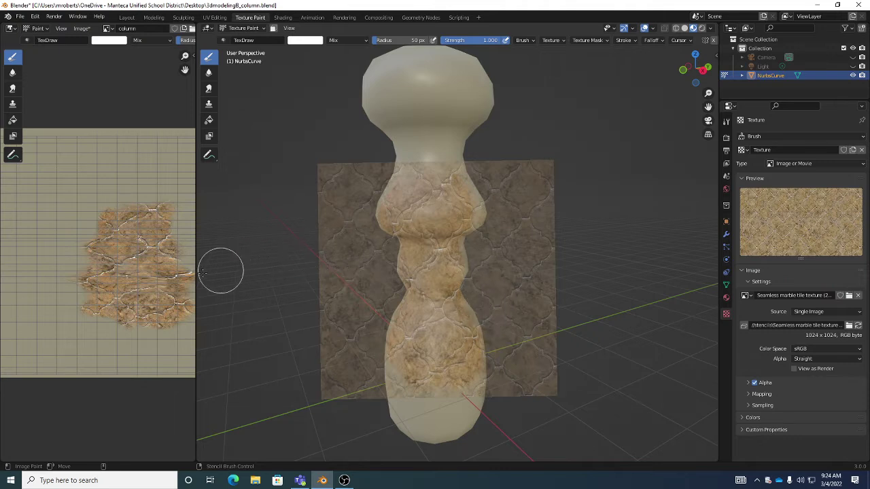
Step: Widen the image editor to show the whole painted column texture and rotate the stencil over it
drag(195, 282, 383, 304)
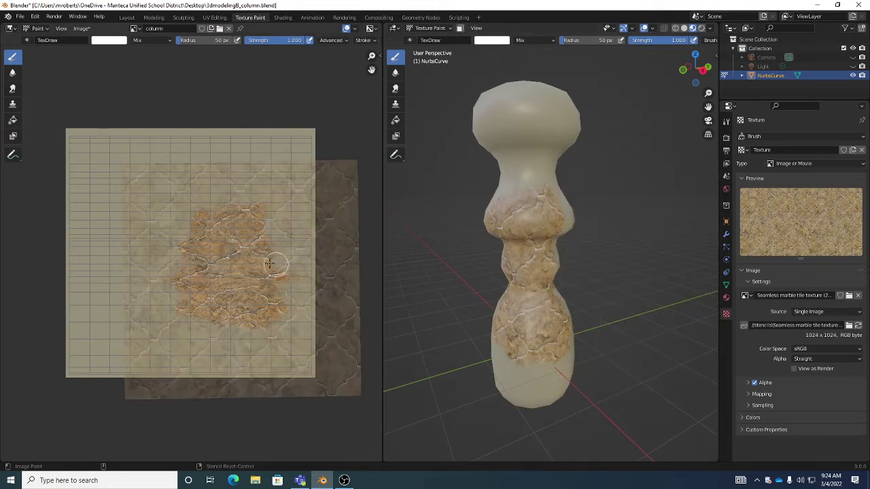
mouse_move(326, 178)
ctrl+right_down()
mouse_move(258, 195)
mouse_move(234, 180)
ctrl+right_up()
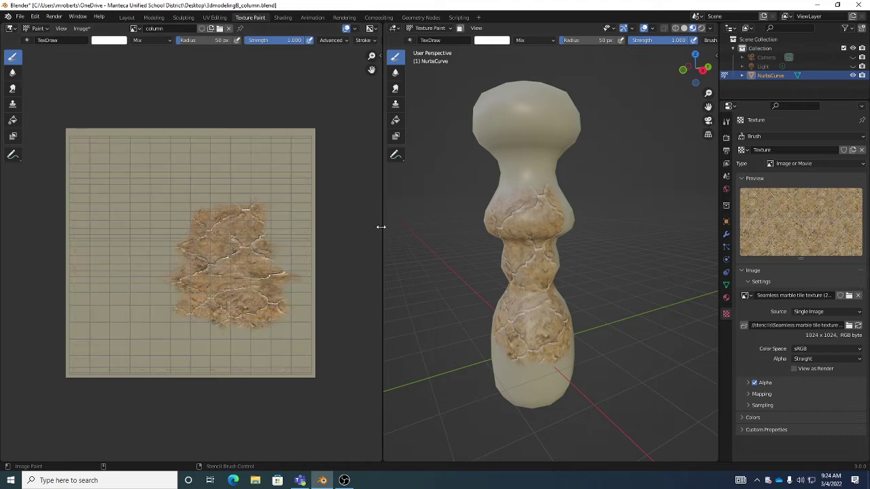
Step: Scale the marble stencil to cover the whole column texture image and paint its middle band with an 82 px brush
drag(379, 227, 367, 241)
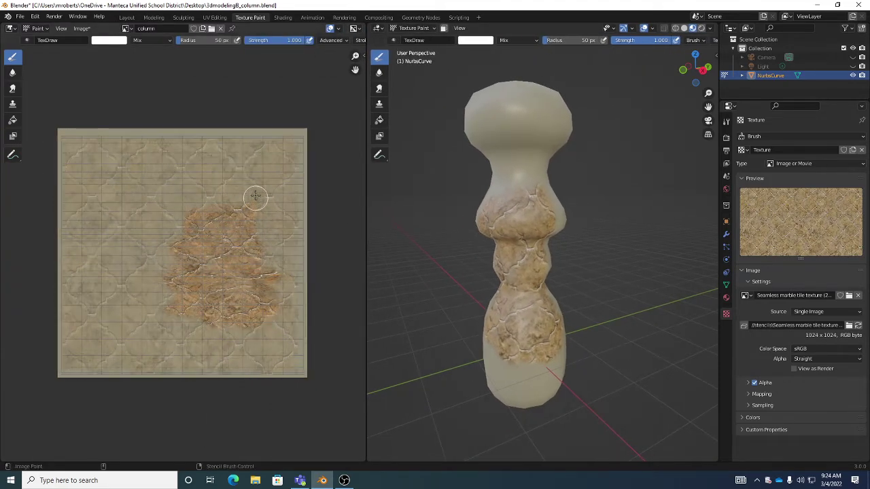
shift+right_drag(286, 156, 301, 139)
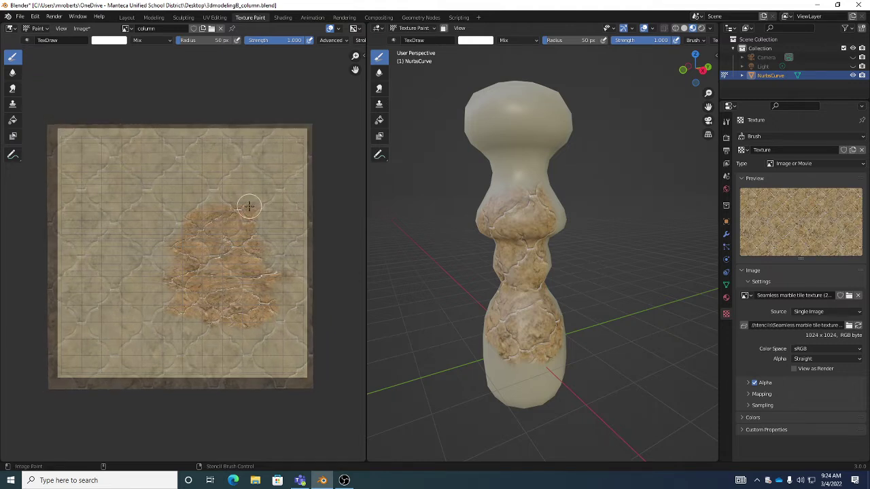
key(f)
click(264, 190)
mouse_move(264, 190)
mouse_down()
mouse_move(117, 194)
mouse_move(274, 198)
mouse_move(79, 200)
mouse_move(216, 207)
mouse_move(224, 223)
mouse_move(259, 234)
mouse_move(295, 228)
mouse_move(281, 221)
mouse_move(130, 225)
mouse_move(67, 199)
mouse_move(68, 211)
mouse_move(75, 233)
mouse_move(91, 235)
mouse_move(306, 219)
mouse_move(301, 206)
mouse_move(291, 250)
mouse_move(185, 246)
mouse_move(96, 257)
mouse_move(68, 244)
mouse_move(218, 261)
mouse_move(288, 263)
mouse_move(294, 250)
mouse_move(290, 338)
mouse_move(289, 331)
mouse_move(160, 321)
mouse_move(212, 274)
mouse_move(262, 276)
mouse_move(292, 238)
mouse_up()
mouse_move(151, 258)
mouse_down()
mouse_move(90, 251)
mouse_move(121, 235)
mouse_move(98, 209)
mouse_move(75, 232)
mouse_move(83, 250)
mouse_move(60, 262)
mouse_move(65, 268)
mouse_move(178, 278)
mouse_move(115, 283)
mouse_move(99, 295)
mouse_move(78, 286)
mouse_move(68, 300)
mouse_move(157, 322)
mouse_move(77, 318)
mouse_move(106, 212)
mouse_move(83, 197)
mouse_up()
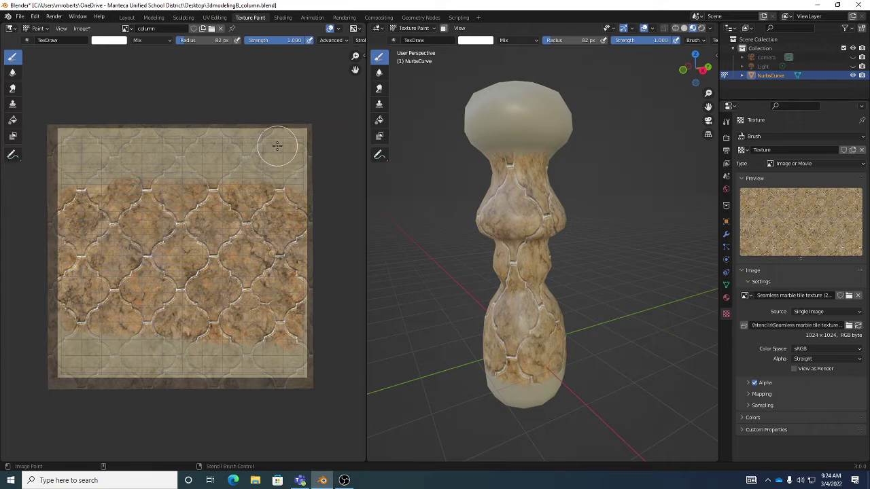
Step: Enlarge the marble stencil well beyond the edges of the column texture image and straighten its rotation
shift+right_drag(296, 141, 318, 117)
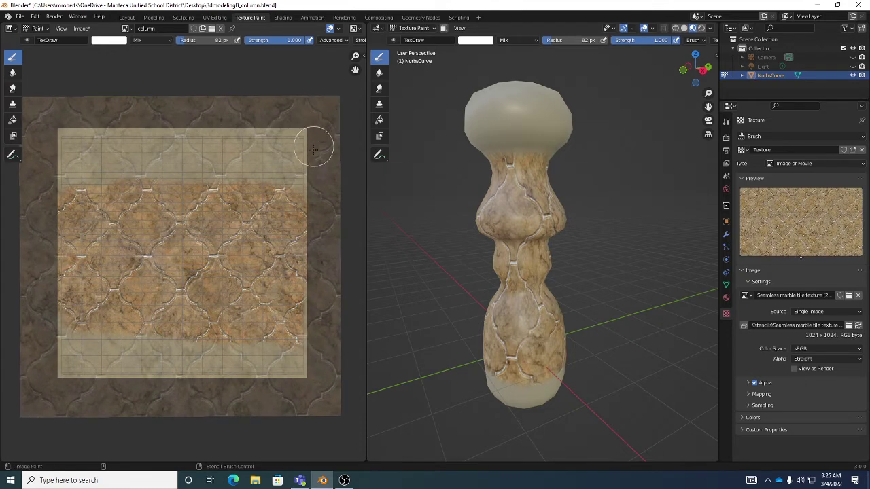
mouse_move(280, 162)
right_down()
mouse_move(317, 145)
mouse_move(328, 123)
right_up()
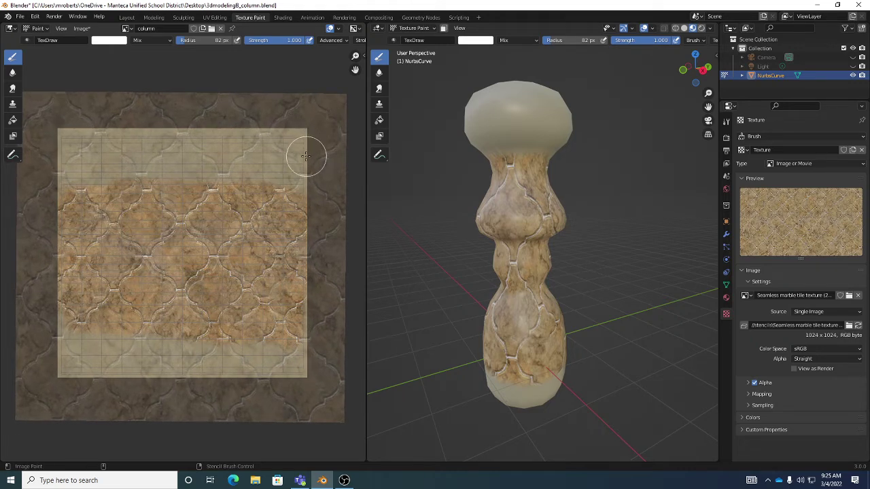
right_drag(326, 122, 331, 113)
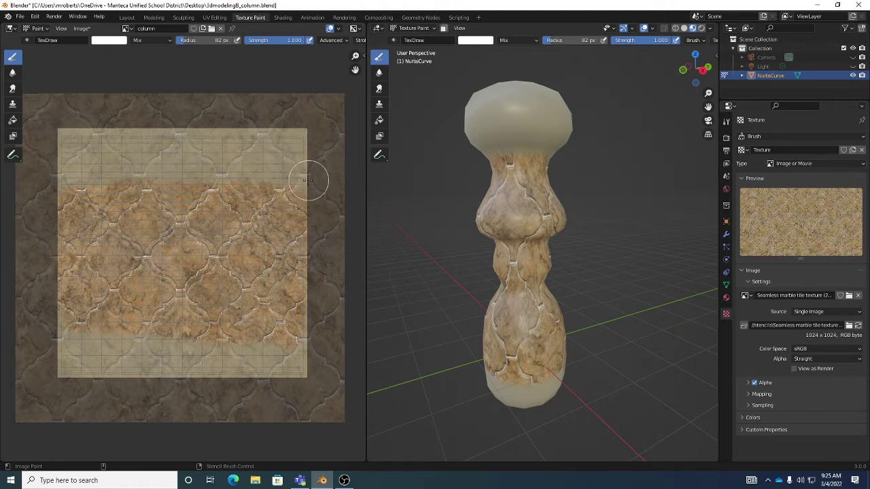
right_drag(303, 181, 304, 182)
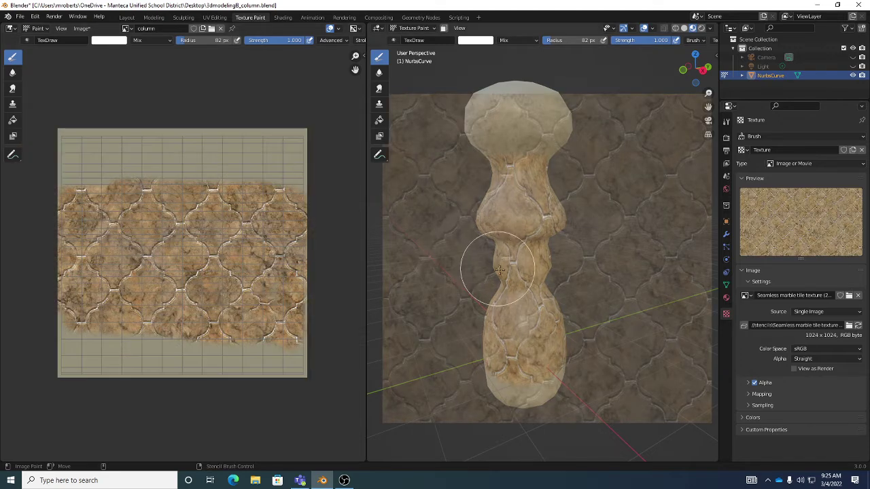
Step: Check the painted tiles on the front of the column and enlarge the 3D viewport
mouse_move(524, 292)
middle_down()
mouse_move(501, 299)
mouse_move(611, 286)
mouse_move(537, 228)
mouse_move(514, 246)
middle_up()
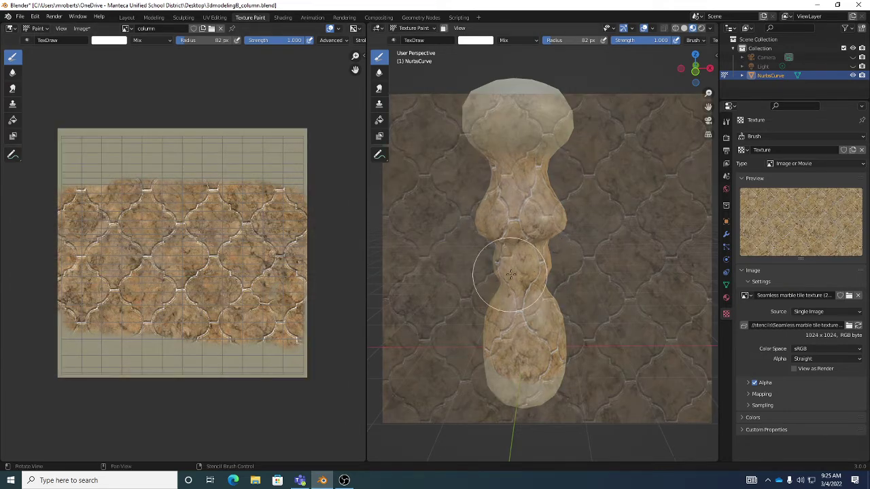
mouse_move(510, 289)
middle_down()
mouse_move(578, 273)
mouse_move(507, 275)
mouse_move(512, 269)
middle_up()
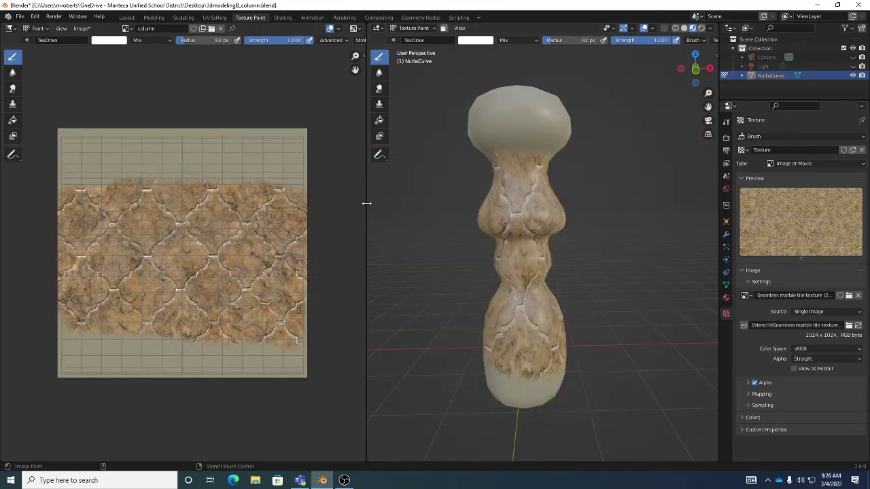
drag(367, 202, 147, 203)
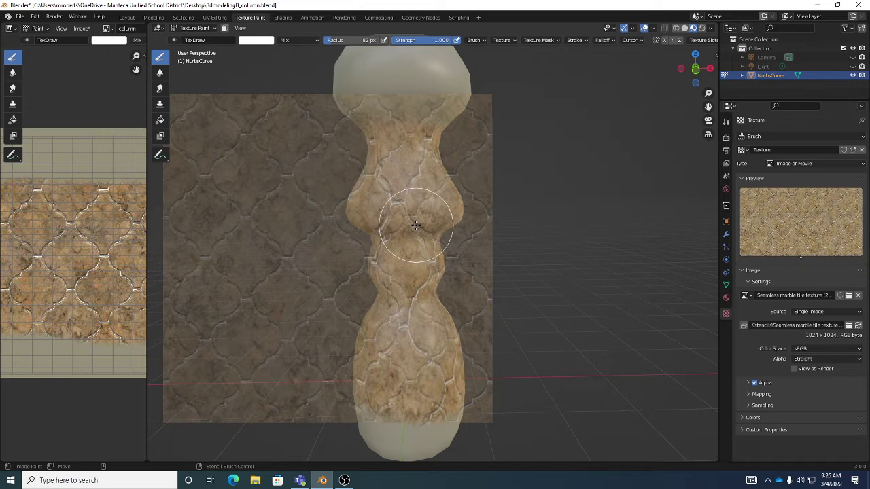
Step: Remove the marble texture from the brush and set the brush texture mapping to View Plane
click(510, 41)
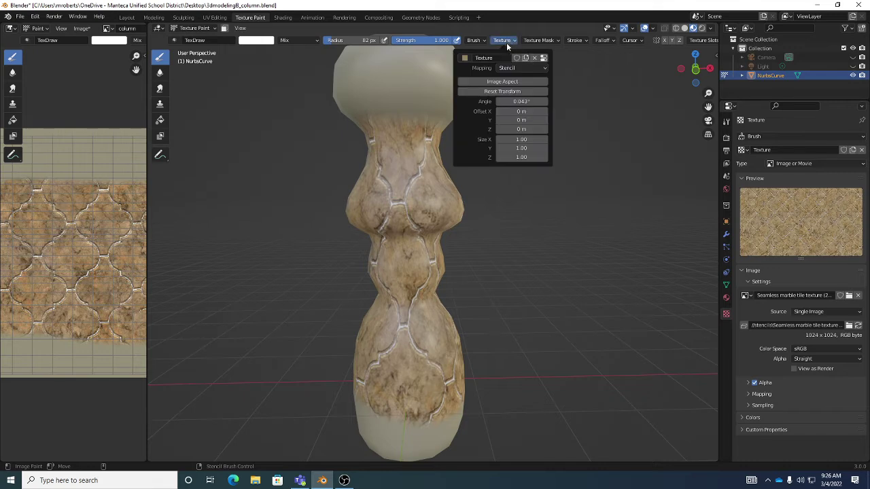
click(466, 59)
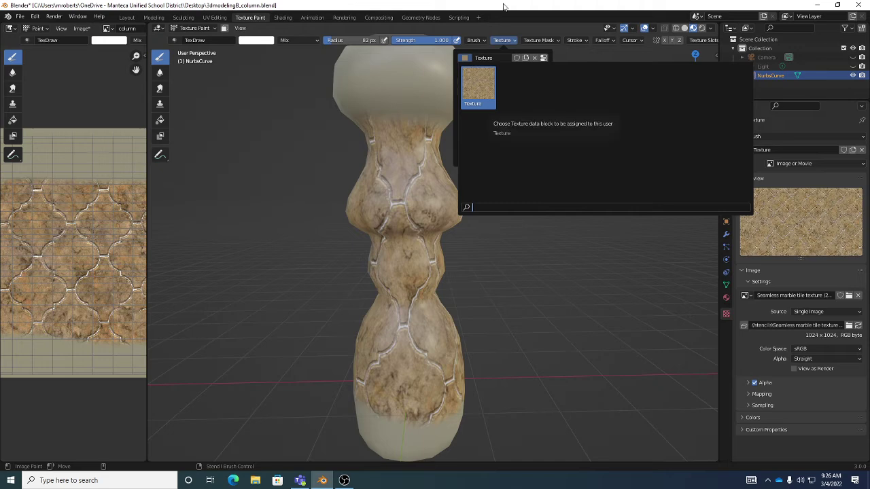
click(534, 58)
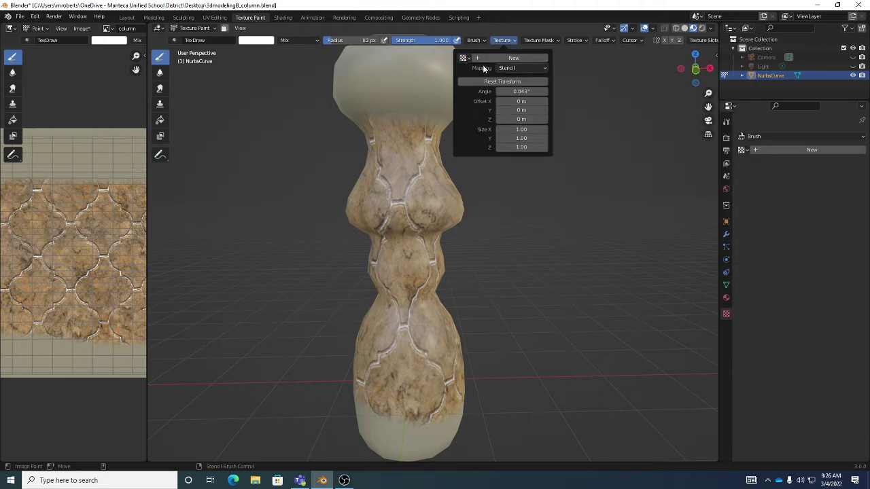
click(514, 68)
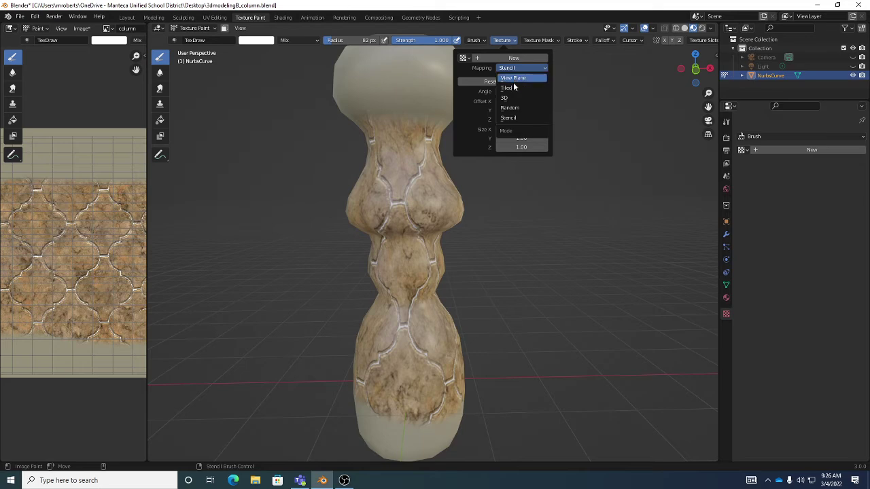
click(515, 78)
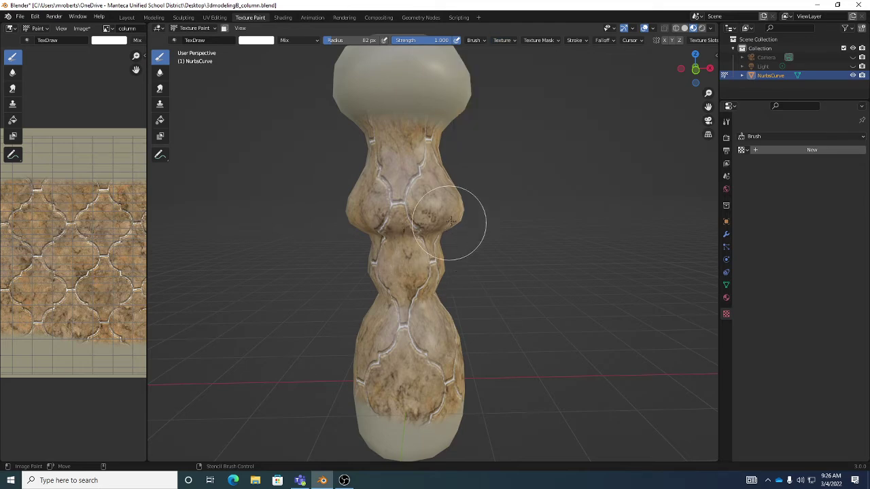
Step: In Edit Mode, select a face loop near the column's top and grow the selection over the whole rounded cap
mouse_move(451, 221)
middle_down()
mouse_move(442, 224)
mouse_move(455, 245)
mouse_move(448, 231)
mouse_move(416, 237)
mouse_move(443, 192)
middle_up()
scroll(425, 236, down, 3)
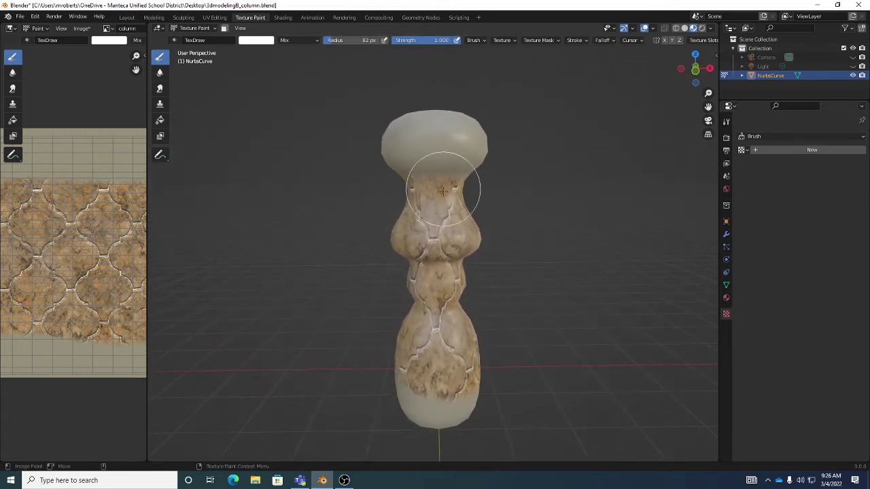
middle_drag(472, 363, 464, 357)
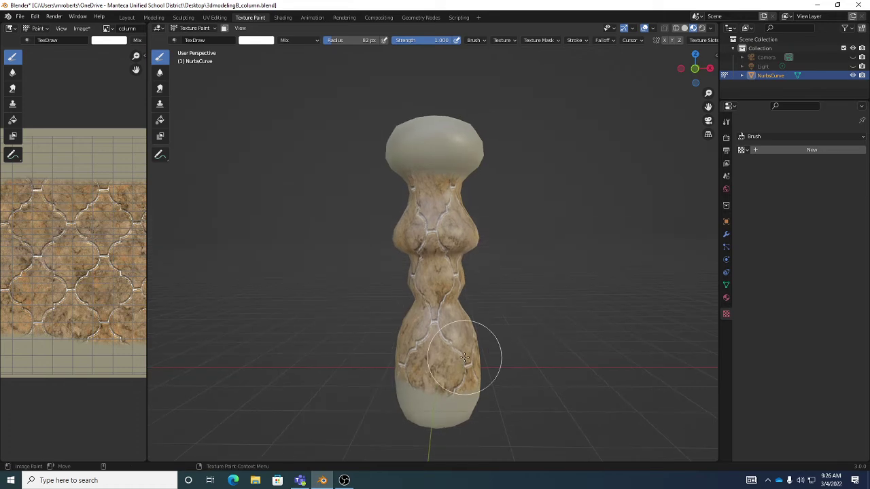
key(Tab)
middle_drag(500, 194, 466, 160)
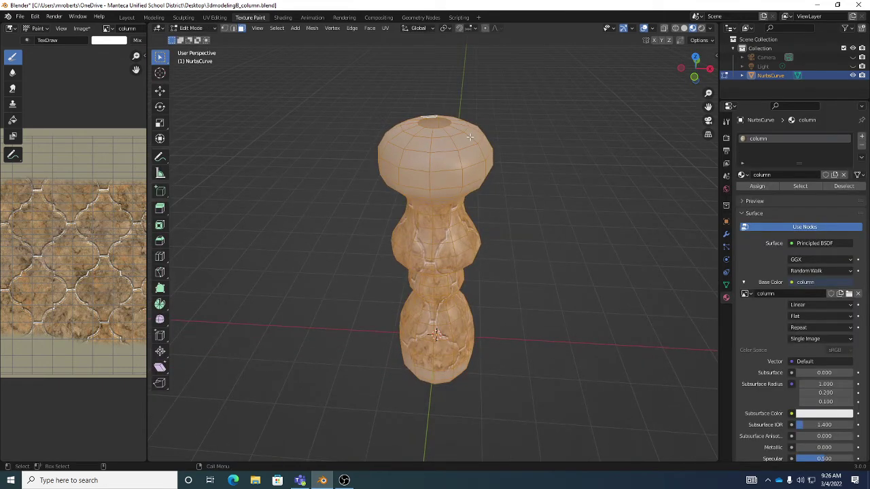
alt+click(469, 137)
middle_drag(470, 138, 493, 132)
key(ctrl+KP_Add)
key(ctrl+KP_Add)
key(ctrl+KP_Add)
key(ctrl+KP_Add)
key(ctrl+KP_Add)
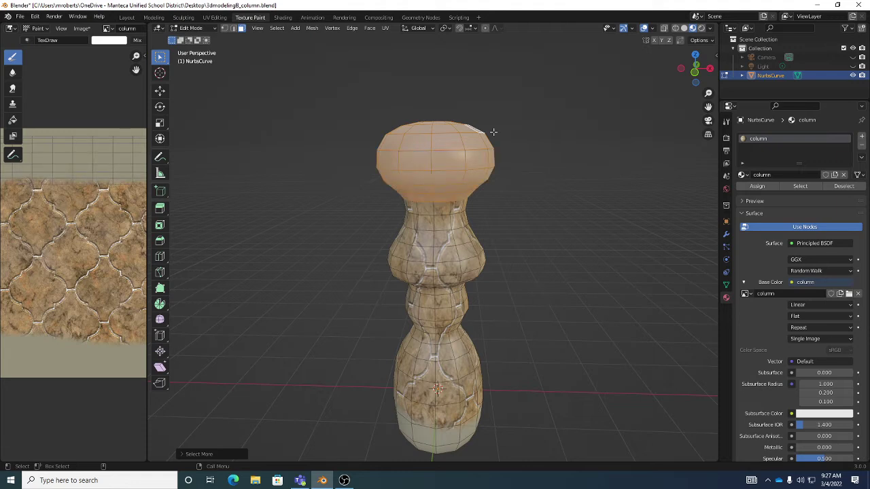
middle_drag(500, 177, 487, 166)
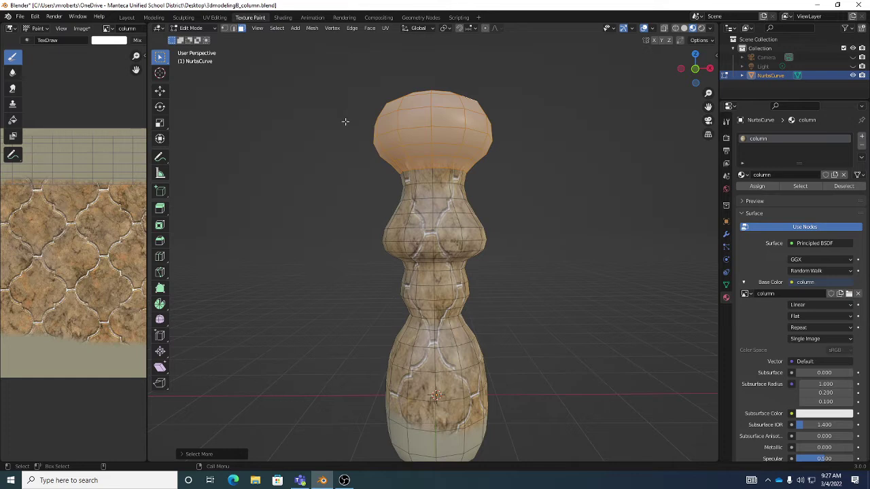
Step: Return to Texture Paint mode and turn on the face selection paint mask
key(Tab)
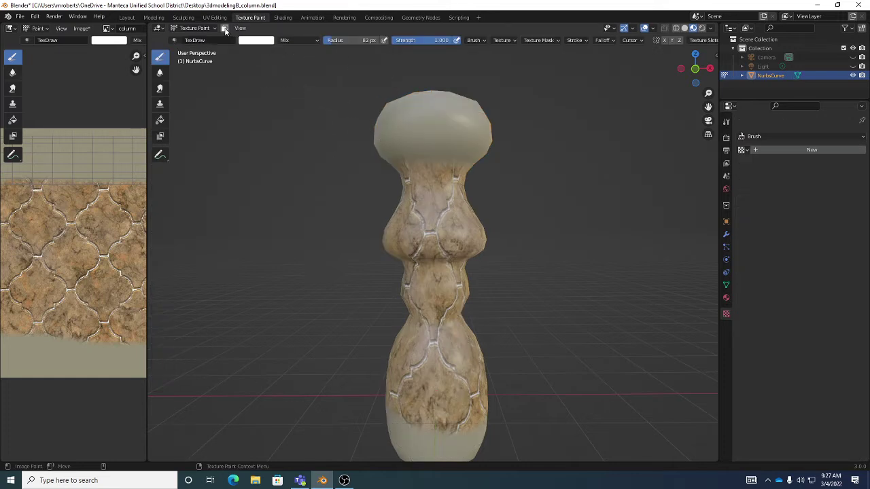
click(224, 28)
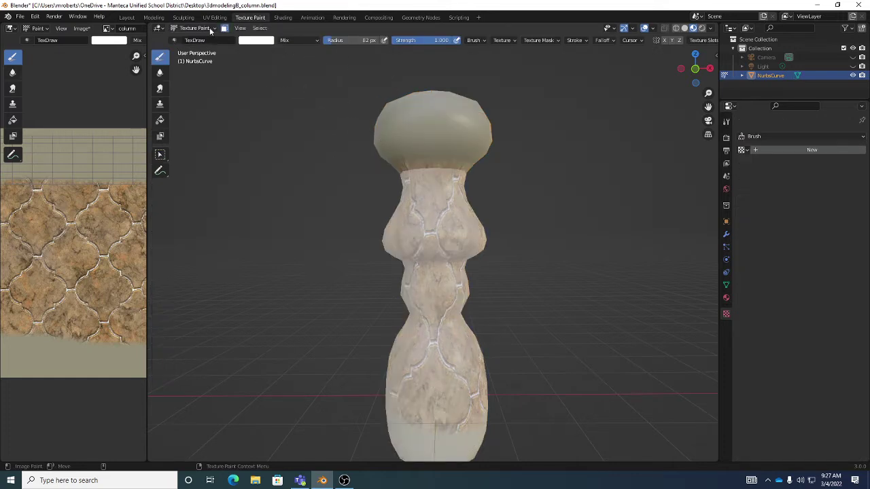
click(224, 28)
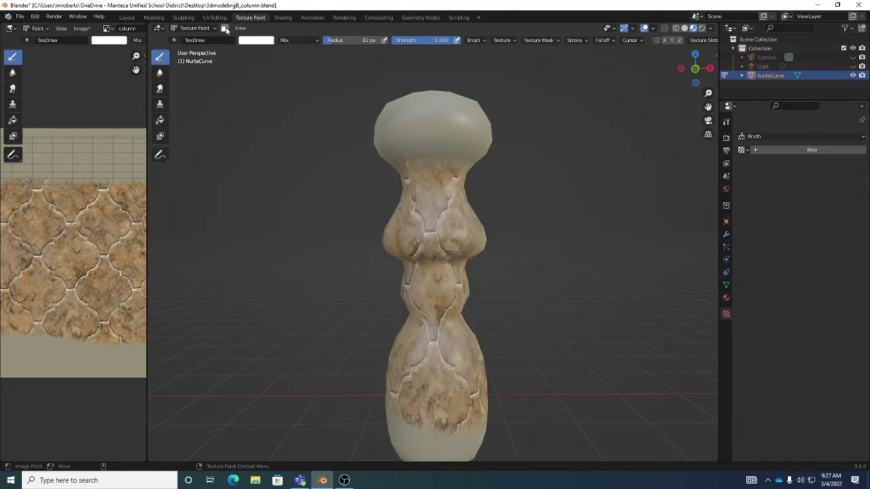
click(224, 28)
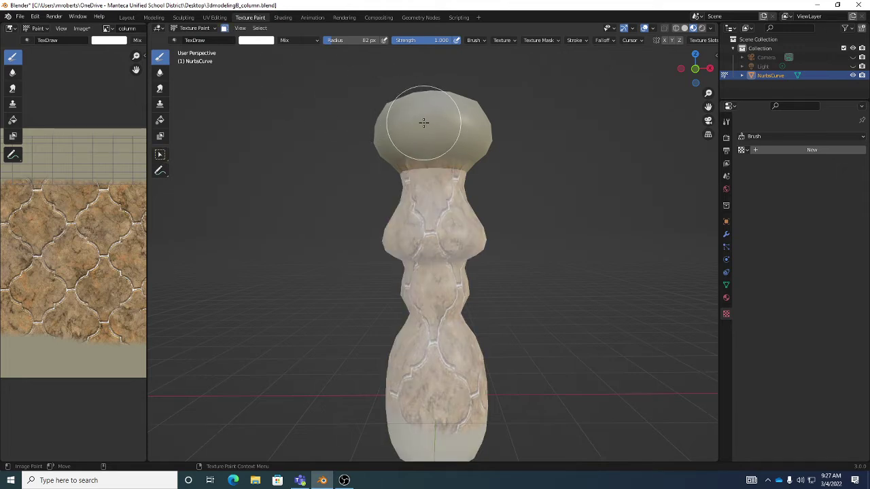
Step: Fill the masked cap with dark red using the Fill tool, at hue 0.016, saturation 0.657 and value 0.400
click(161, 121)
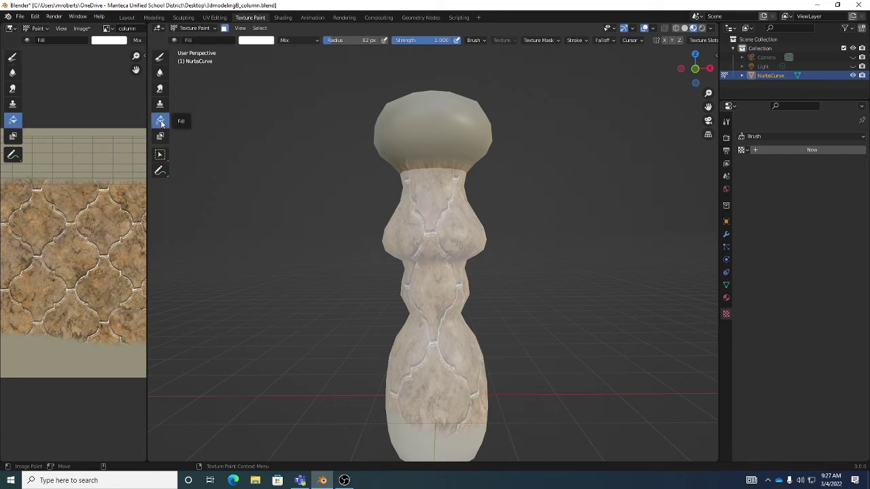
click(262, 42)
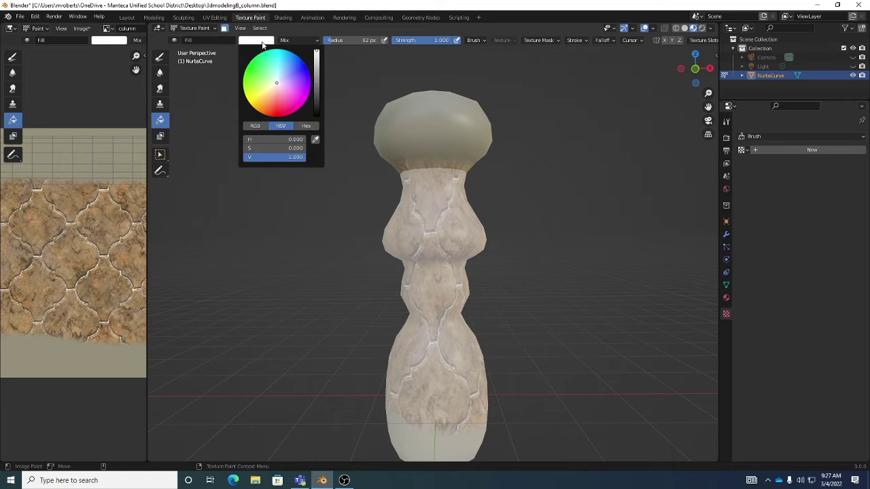
drag(276, 93, 274, 104)
click(316, 89)
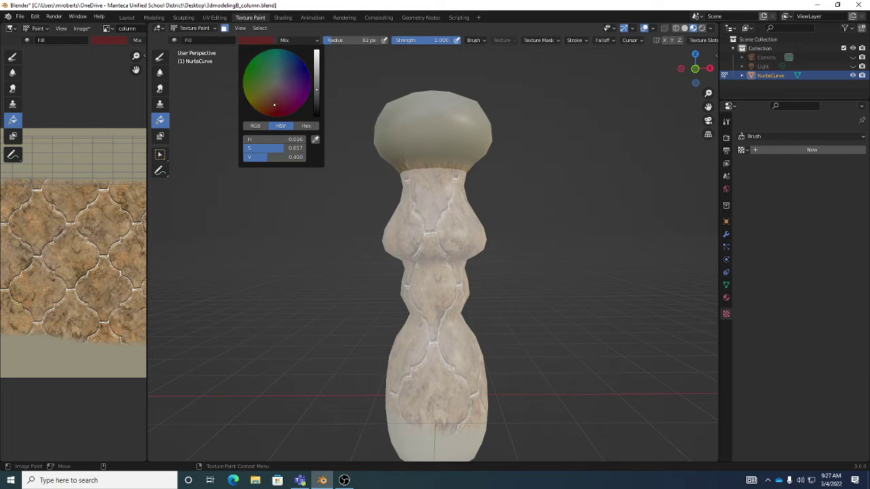
click(447, 138)
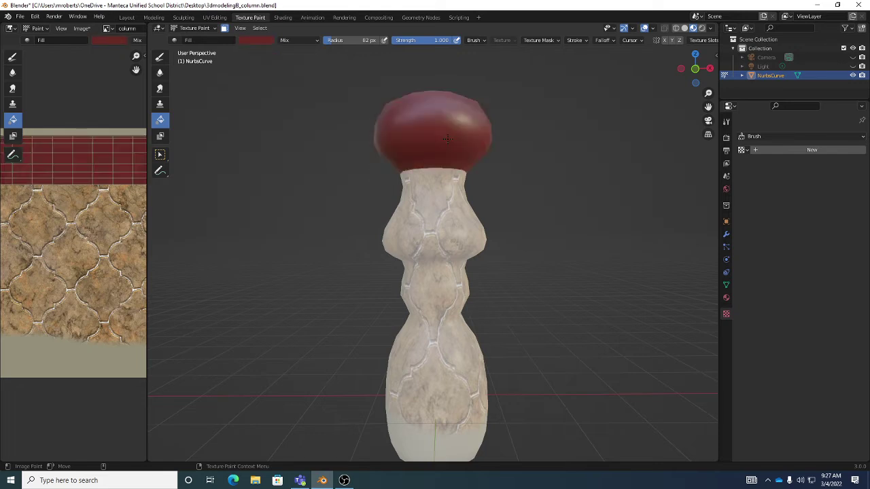
Step: In Edit Mode, select the horizontal face loop near the column's base and grow it once to cover the unpainted bottom
middle_drag(472, 287, 461, 267)
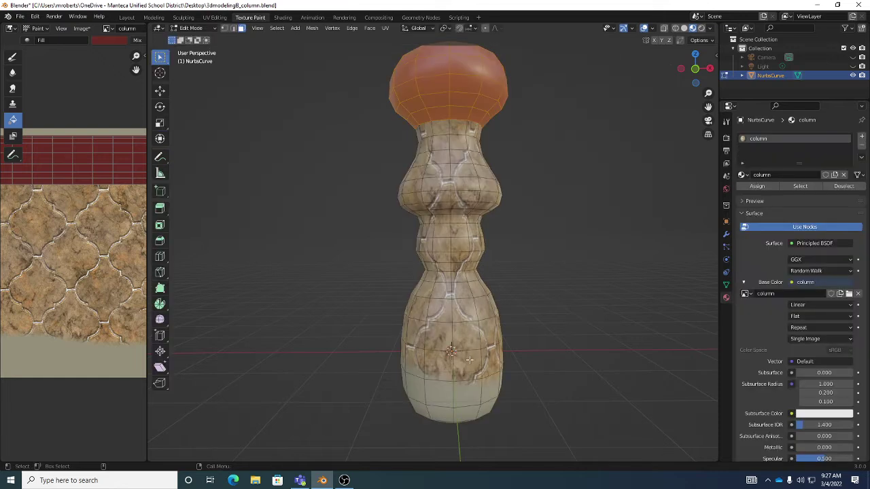
key(Tab)
middle_drag(478, 356, 462, 393)
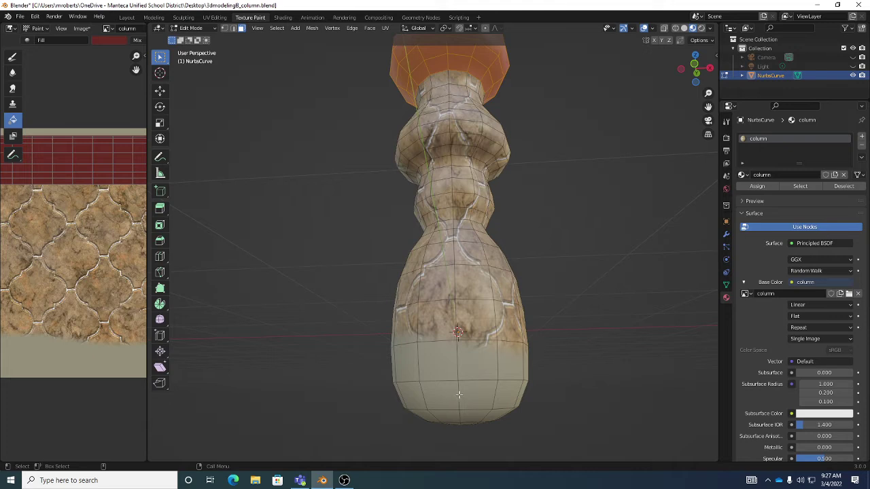
alt+click(459, 394)
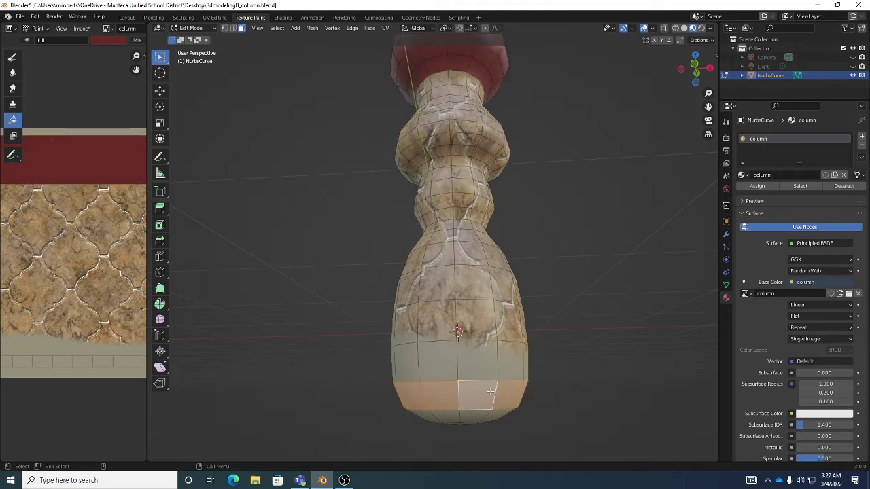
alt+click(477, 393)
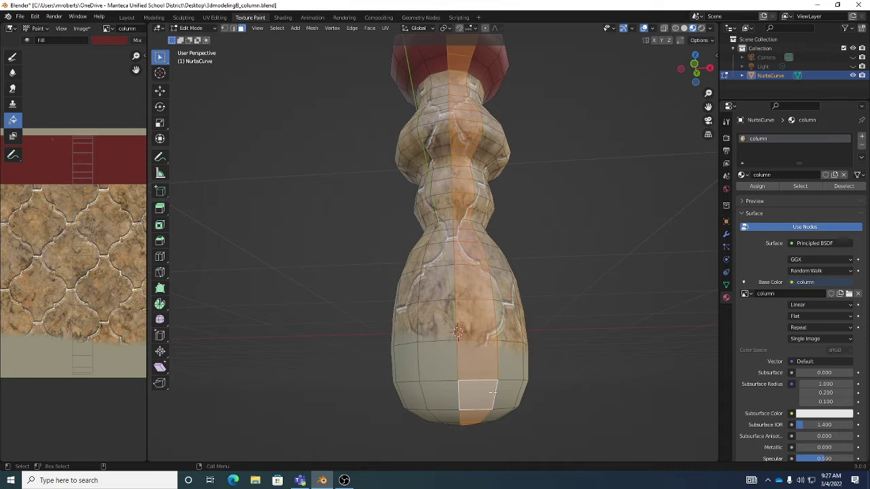
alt+click(482, 382)
alt+click(479, 382)
alt+click(459, 396)
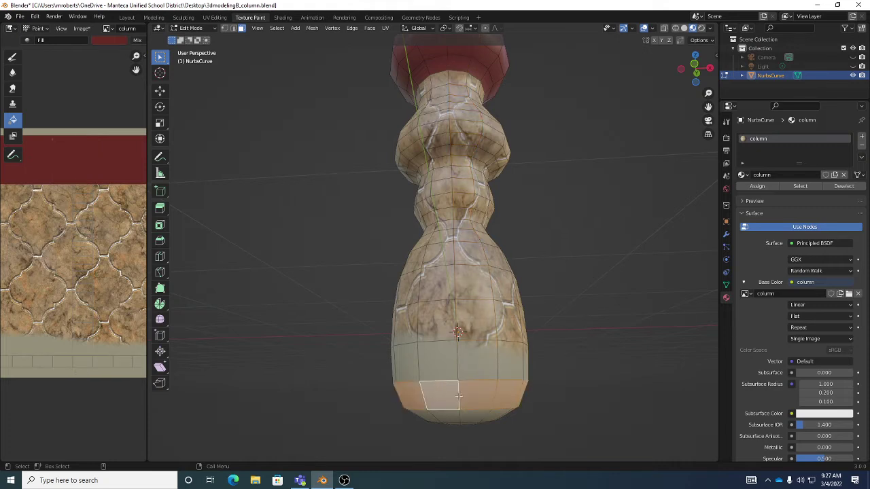
key(ctrl+KP_Add)
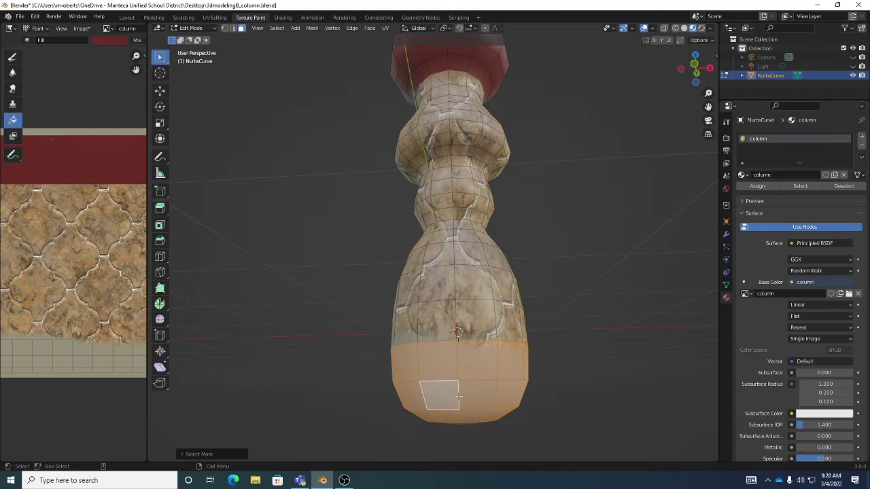
middle_drag(474, 400, 433, 190)
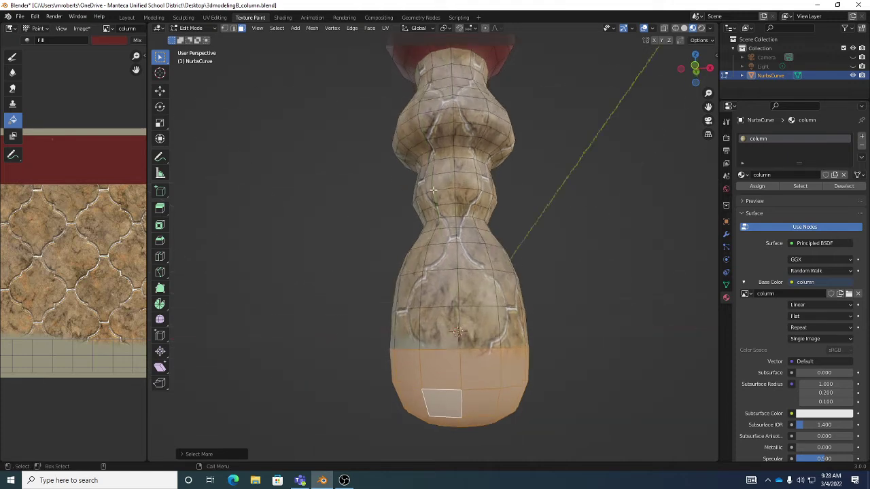
Step: Grow the face selection once more over the column's rounded bottom
click(276, 28)
mouse_move(318, 163)
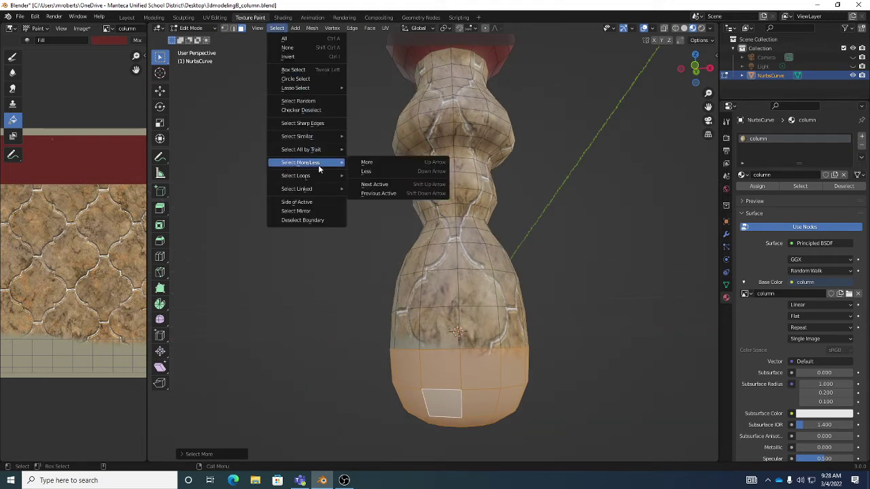
click(367, 164)
middle_drag(442, 285, 547, 277)
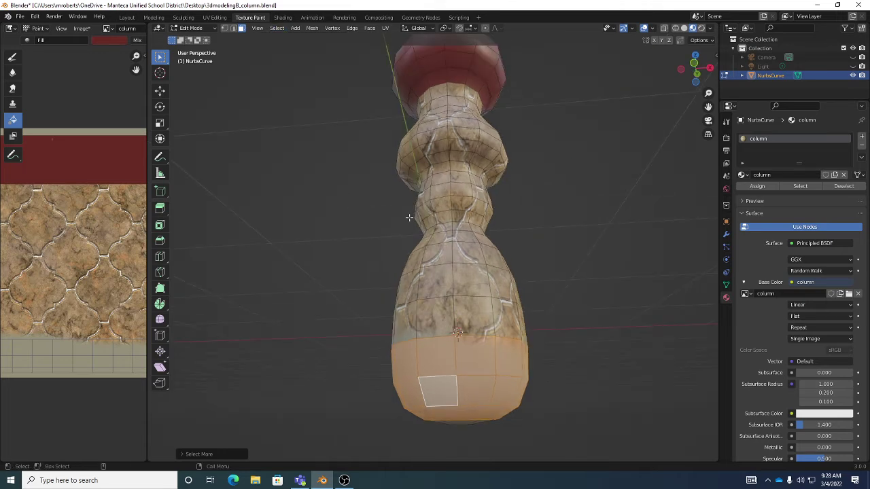
Step: Return to Texture Paint mode with the face selection mask on and fill the masked base with dark red
key(Tab)
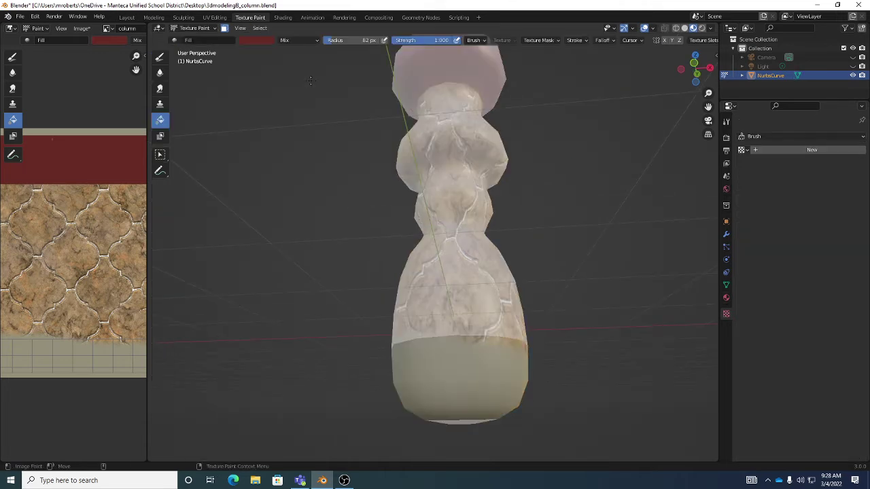
click(204, 28)
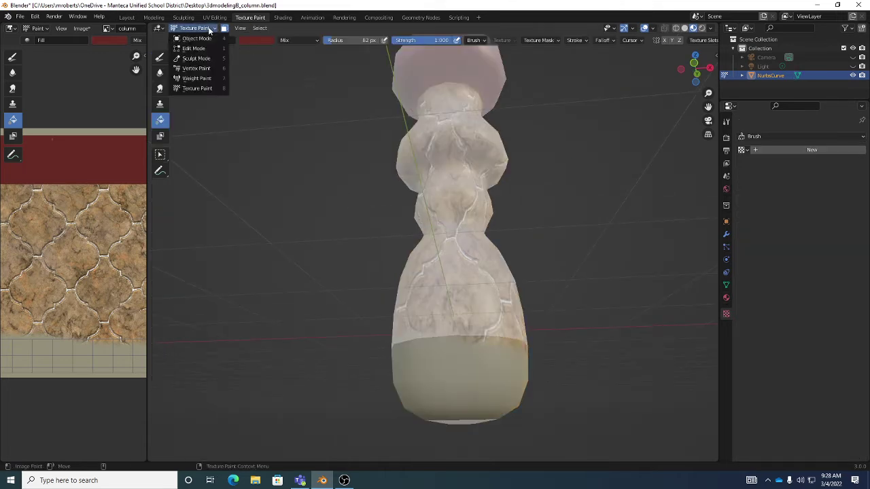
click(201, 89)
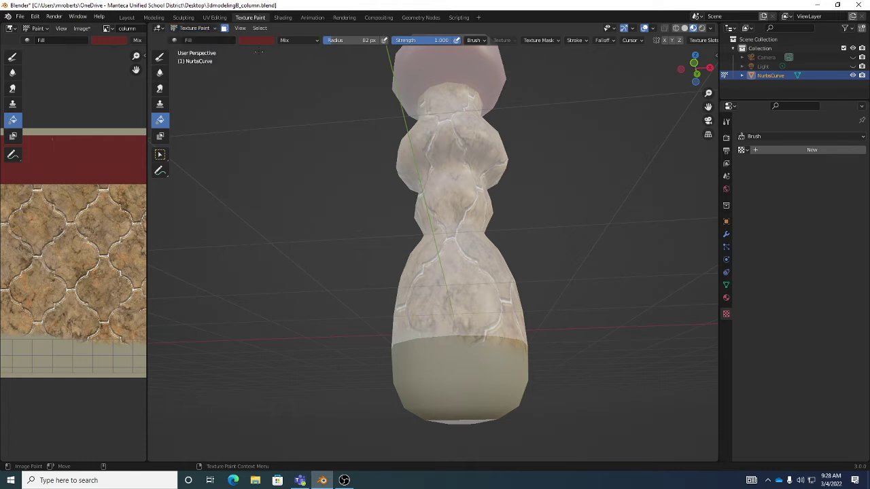
click(224, 31)
click(463, 358)
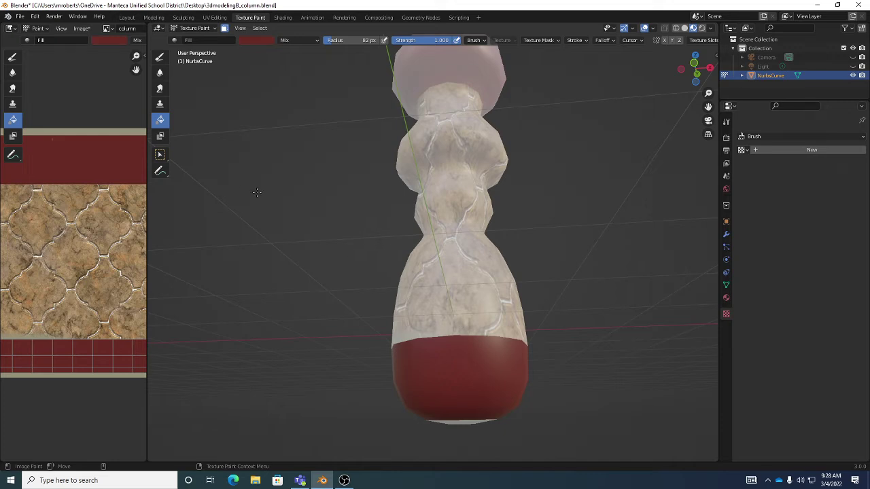
Step: Switch to the Draw tool and turn off the face selection paint mask
click(159, 59)
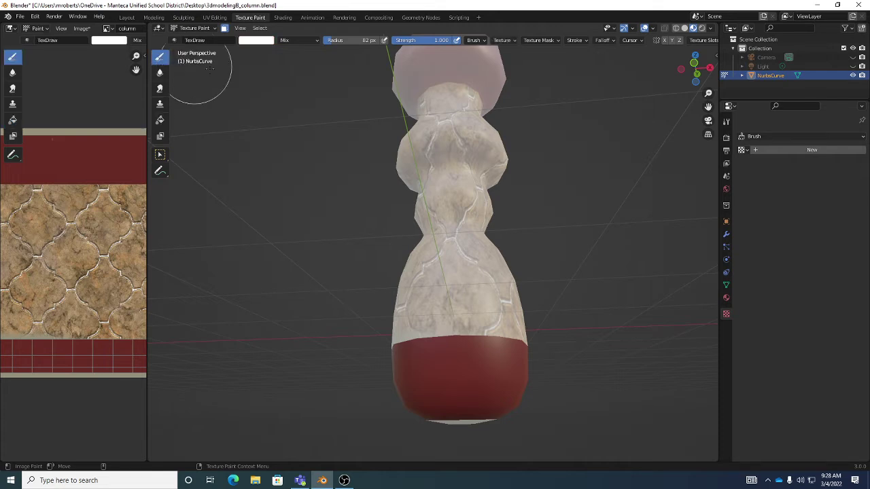
click(224, 28)
middle_drag(423, 230, 438, 310)
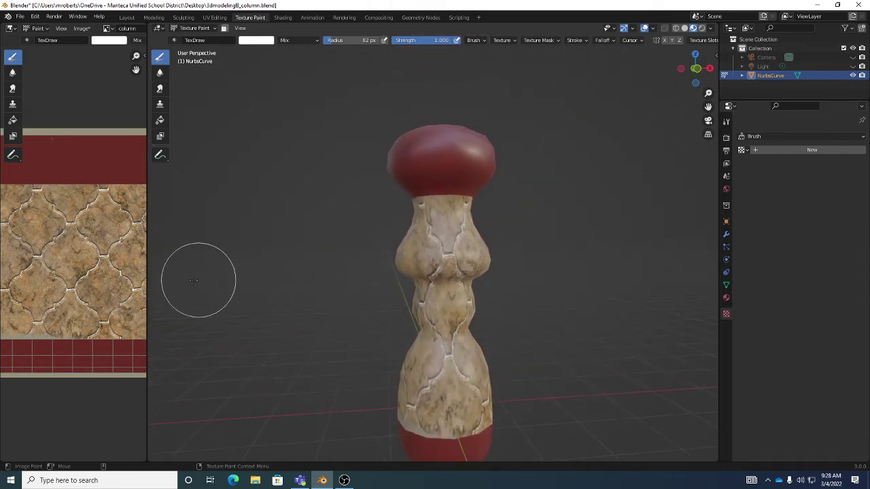
Step: Widen the image editor to show the whole column texture and examine the painted column from several sides
drag(147, 290, 323, 312)
middle_drag(491, 306, 514, 305)
scroll(514, 305, up, 5)
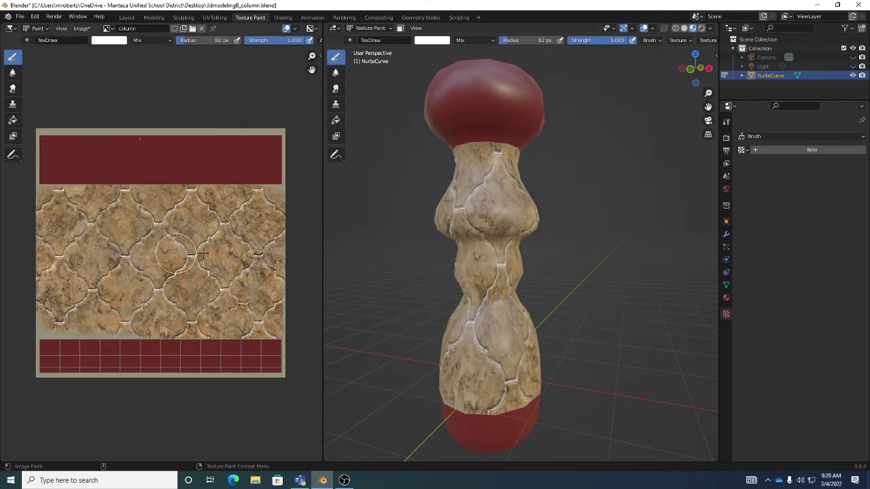
middle_drag(473, 239, 514, 253)
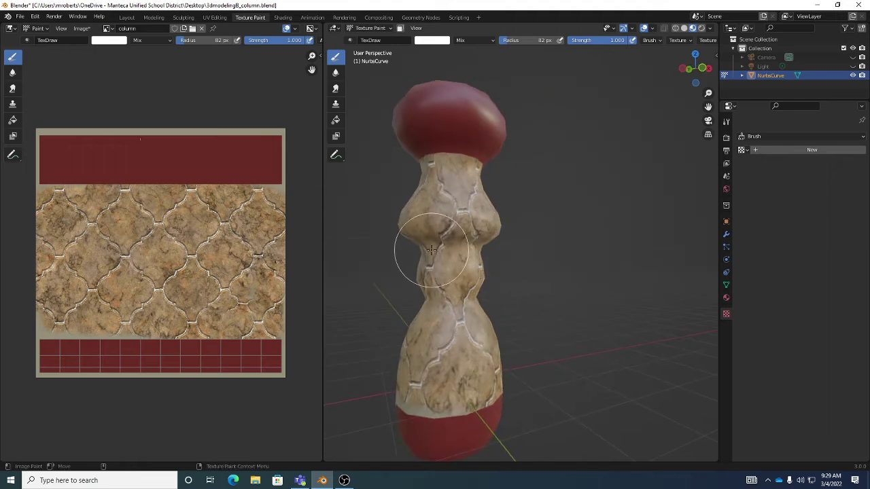
scroll(430, 233, up, 2)
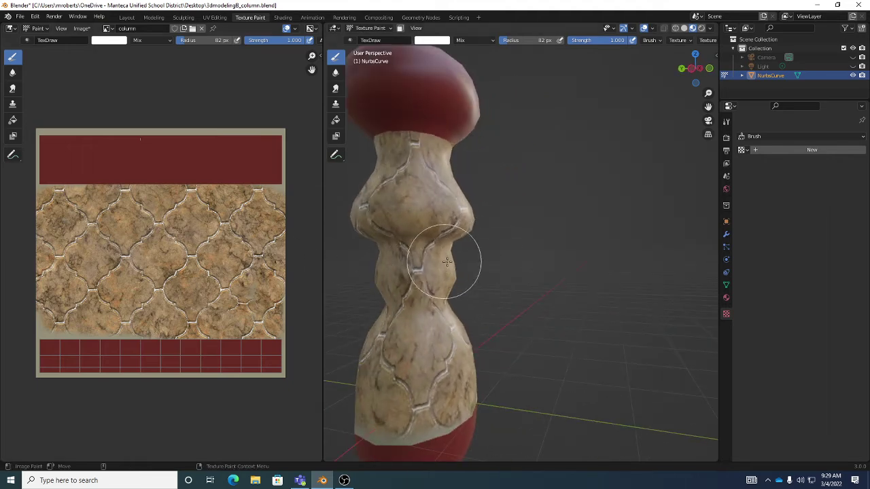
middle_drag(446, 262, 431, 286)
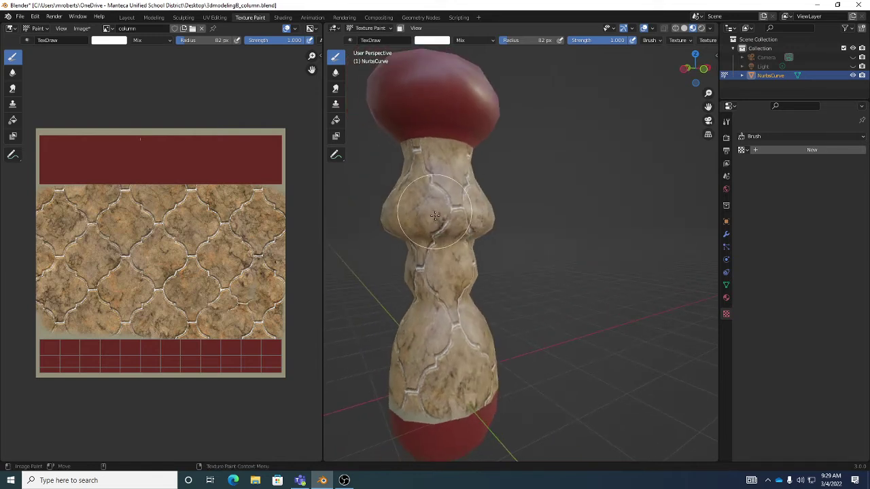
mouse_move(449, 260)
middle_down()
mouse_move(417, 273)
mouse_move(473, 267)
middle_up()
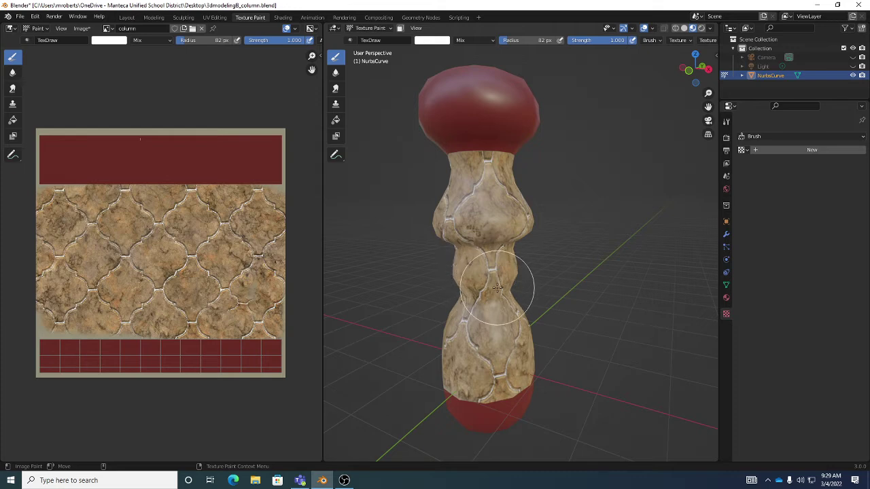
middle_drag(524, 291, 515, 289)
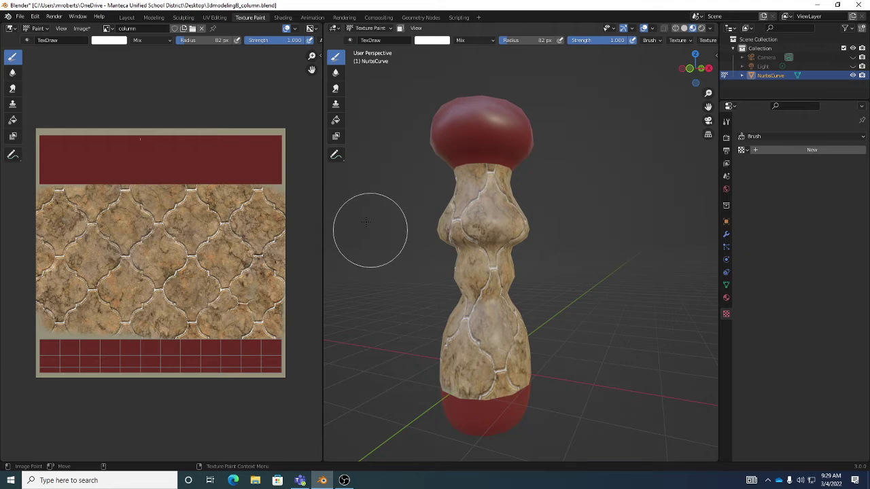
Step: Save the painted column texture image
click(83, 28)
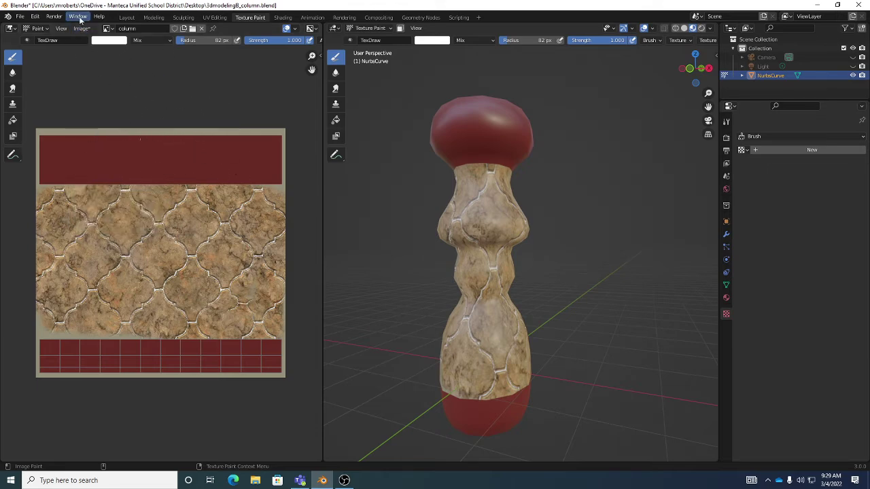
click(81, 28)
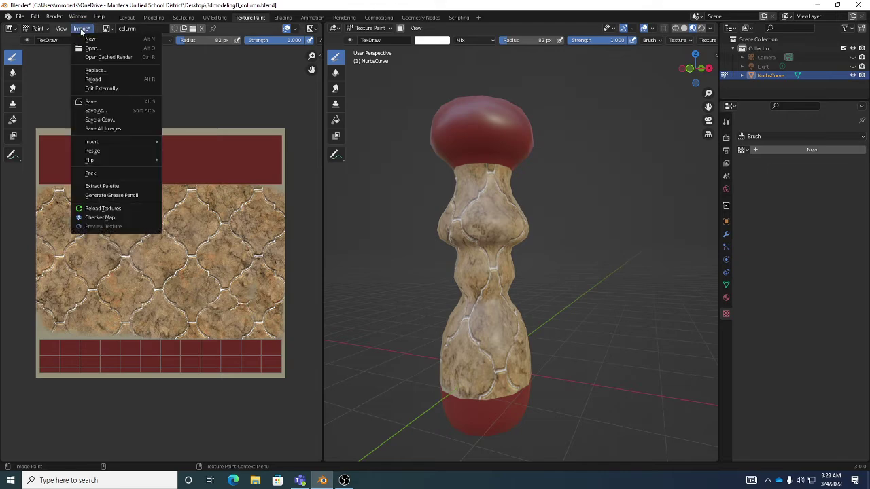
click(98, 102)
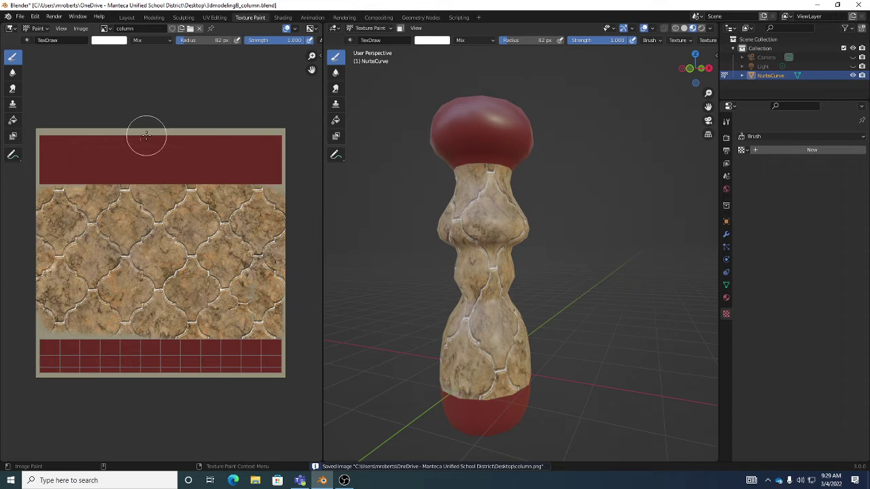
Step: Enable automatic packing of external resources into the blend file and save the file
click(20, 16)
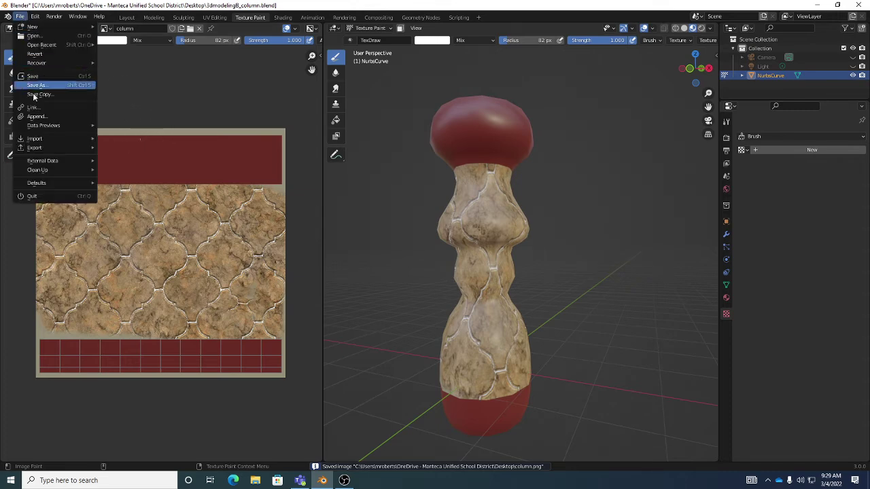
mouse_move(56, 161)
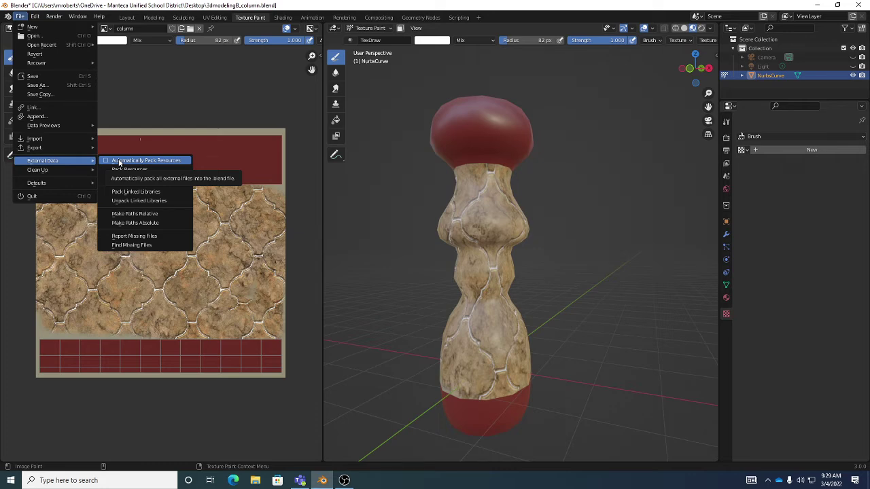
click(120, 162)
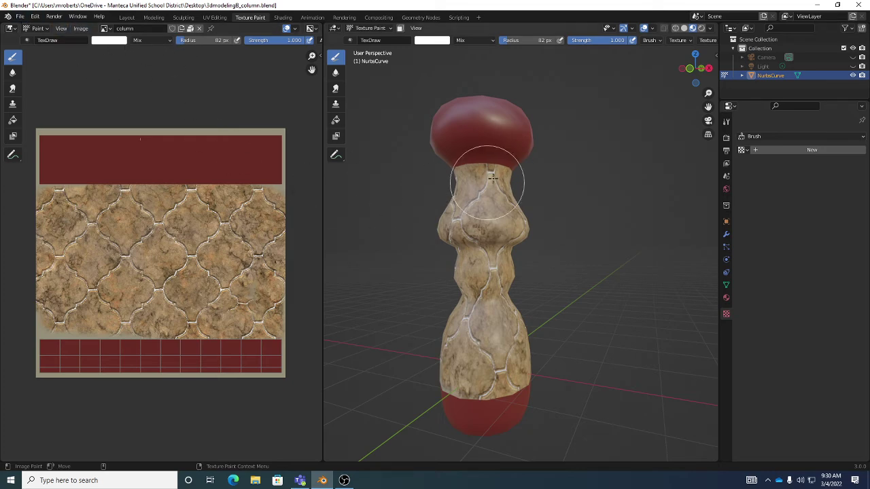
key(ctrl+s)
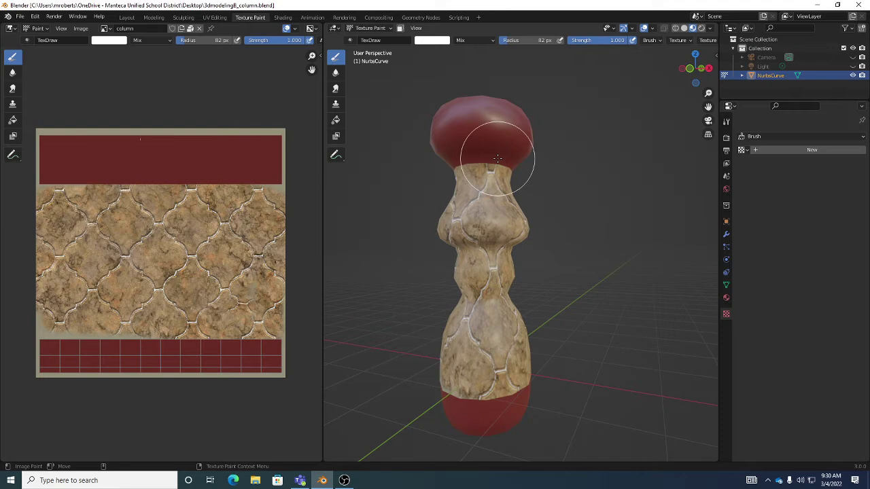
Step: Open the file 3dmodelingB_chandlier.blend from the Desktop, showing the files as a vertical list
click(20, 17)
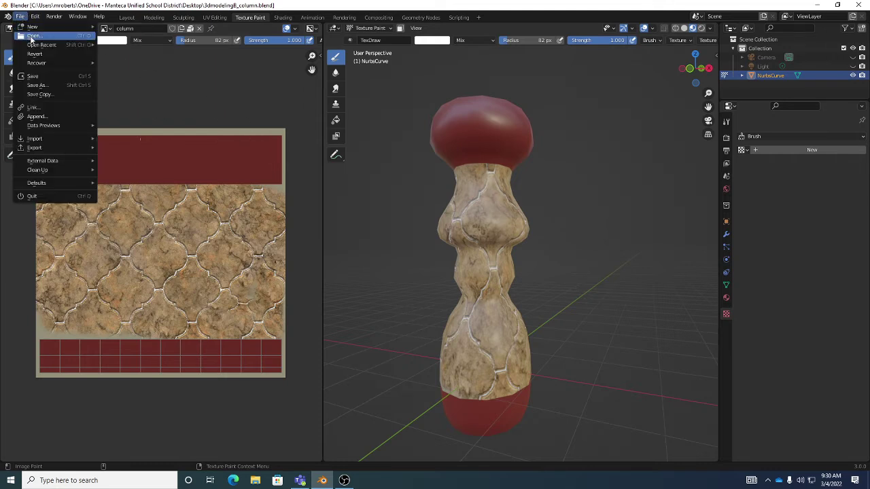
click(31, 42)
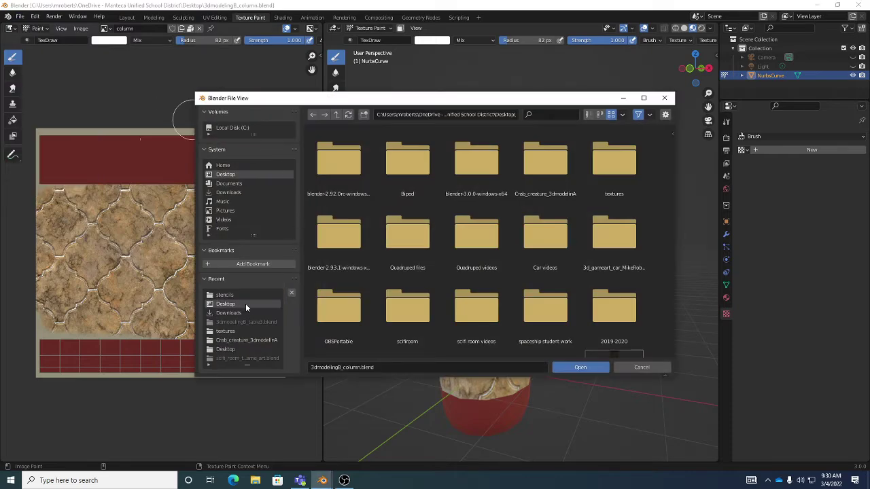
click(589, 115)
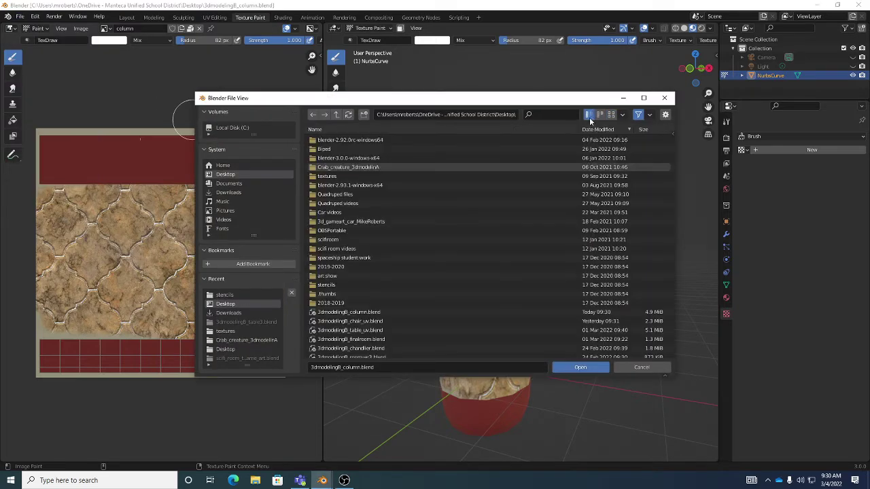
scroll(438, 261, down, 3)
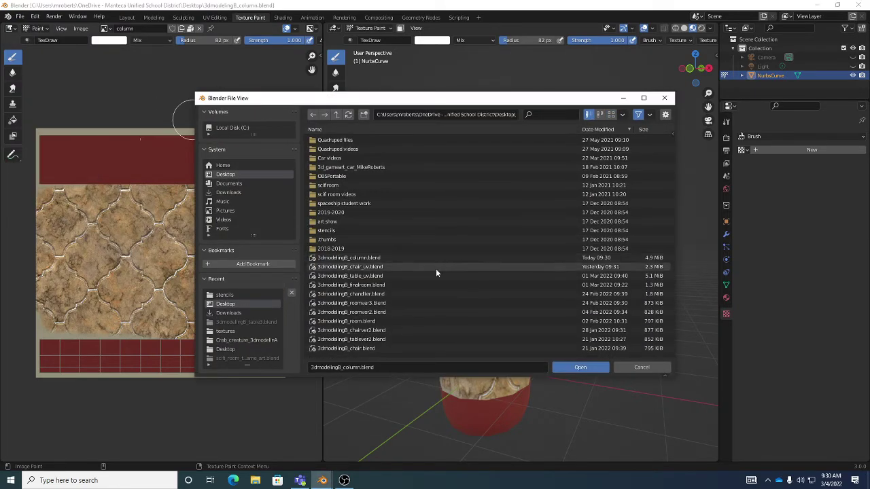
click(374, 297)
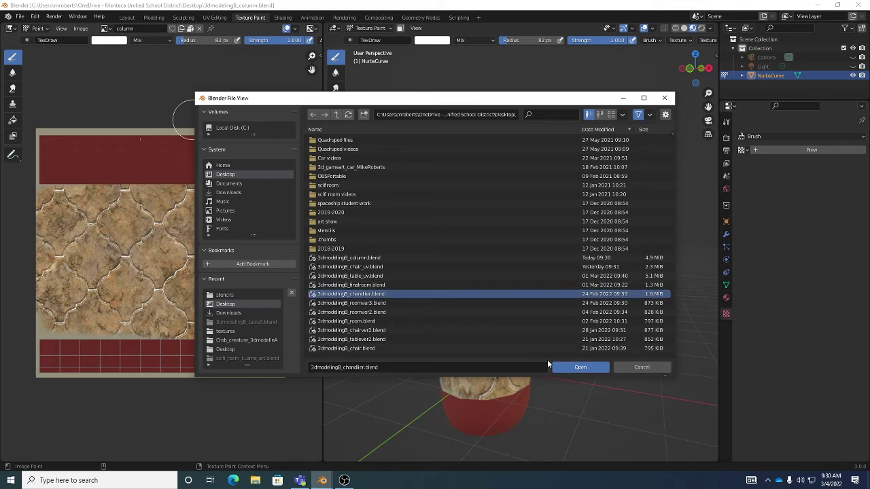
click(571, 368)
middle_drag(495, 310, 510, 231)
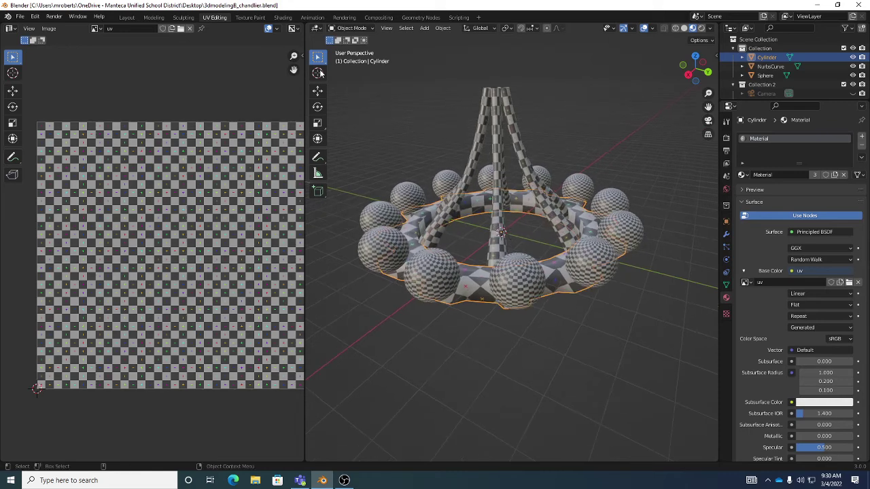
Step: In the Texture Paint workspace, remove the uv checker image from the chandelier material's base color
click(250, 17)
scroll(302, 256, down, 5)
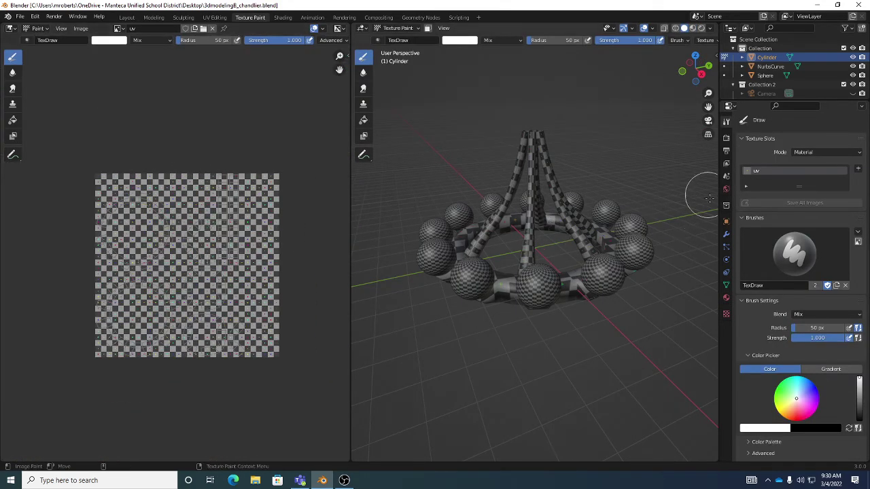
click(726, 298)
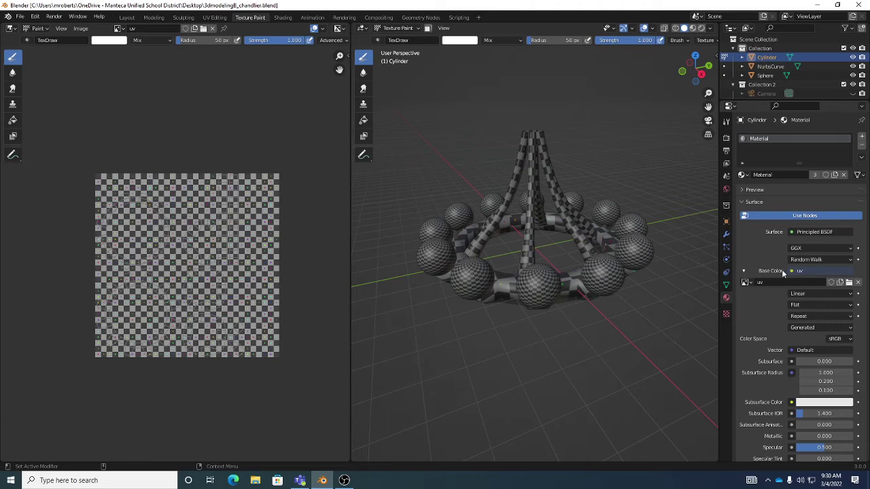
click(800, 271)
click(815, 292)
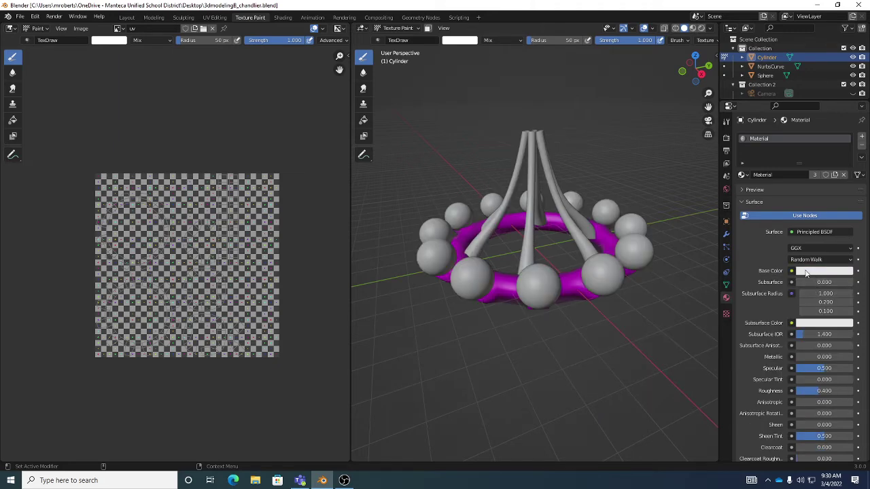
Step: Switch to Object Mode and hide the NurbsCurve arms of the chandelier
key(ctrl+Tab)
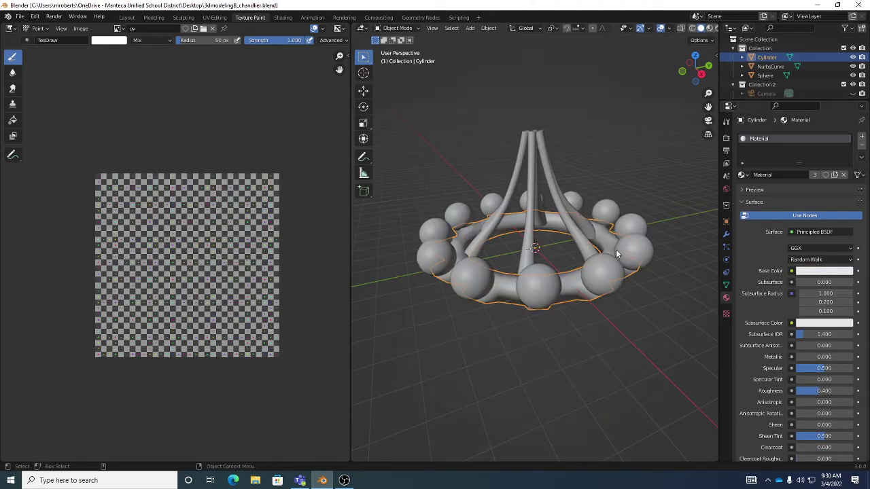
click(853, 66)
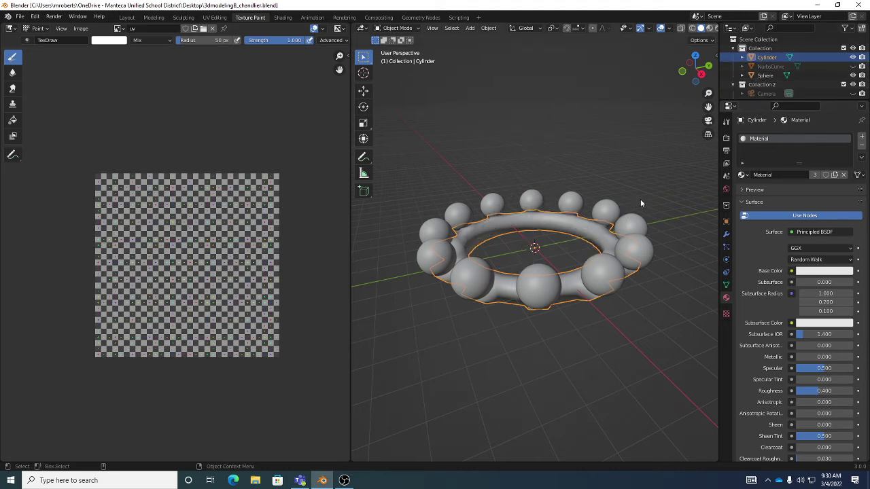
Step: Rename the material on the chandelier's spheres to glow
click(770, 76)
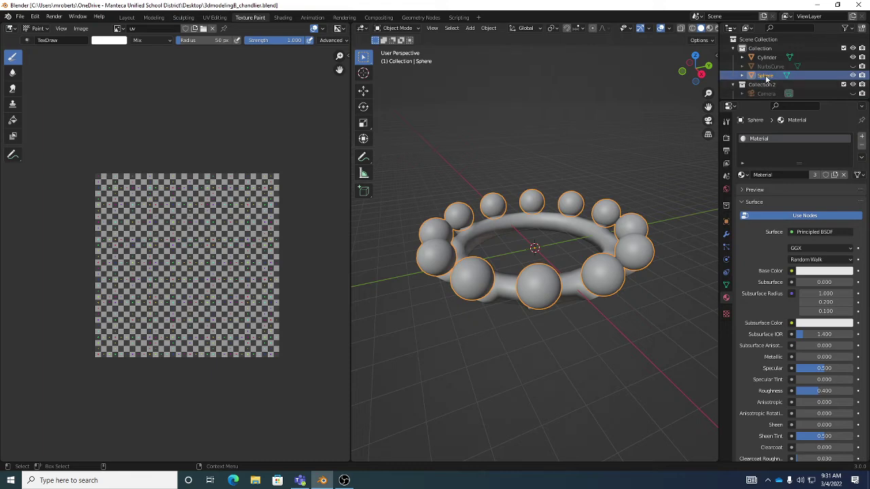
middle_drag(608, 207, 621, 217)
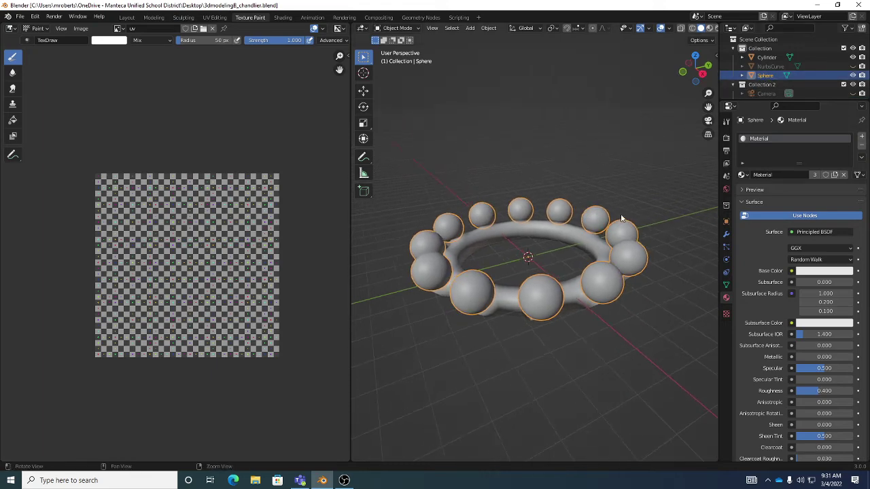
click(773, 173)
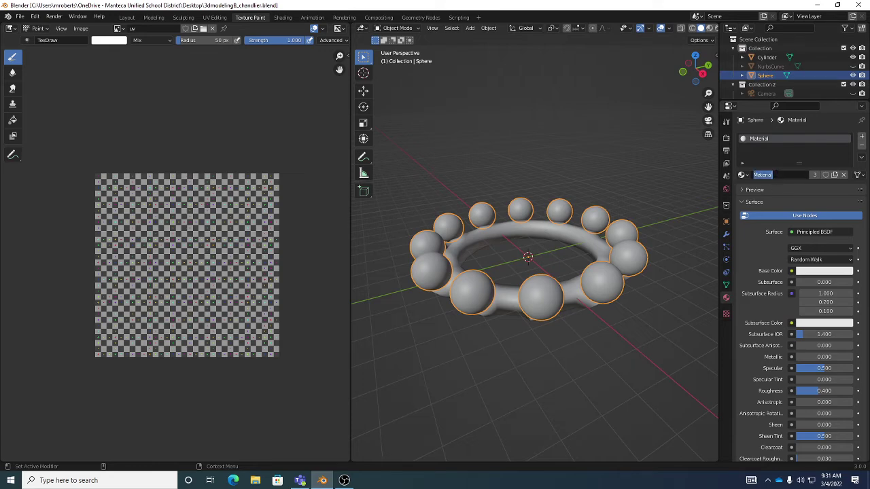
text(glow)
key(Return)
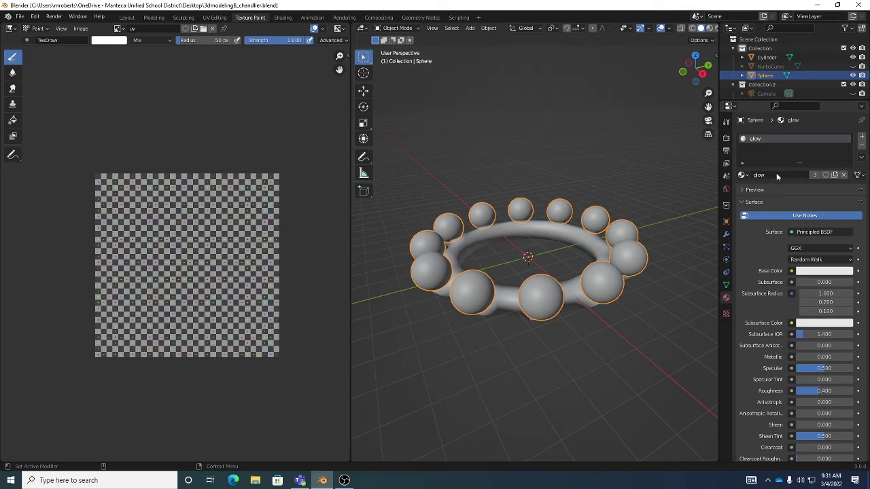
Step: Give the chandelier's ring its own single-user copy of the glow material, named chandelier
click(587, 237)
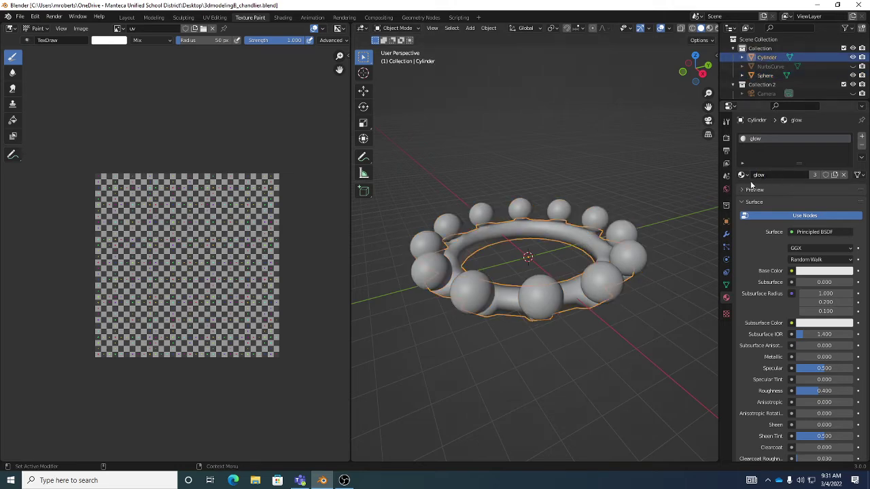
click(834, 175)
click(794, 174)
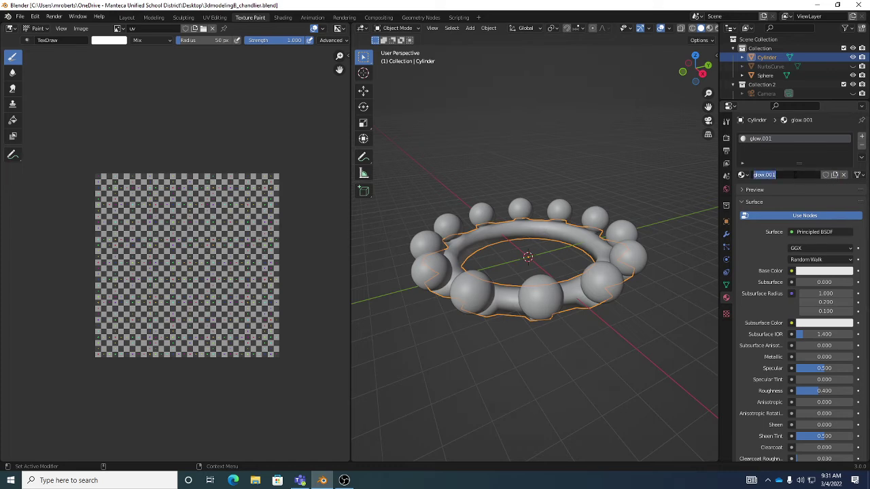
text(chandelier)
key(Return)
click(743, 175)
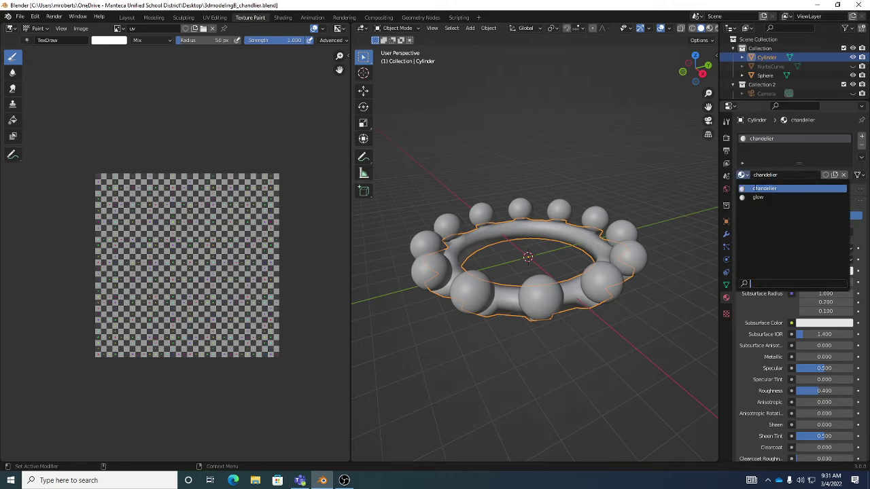
click(755, 188)
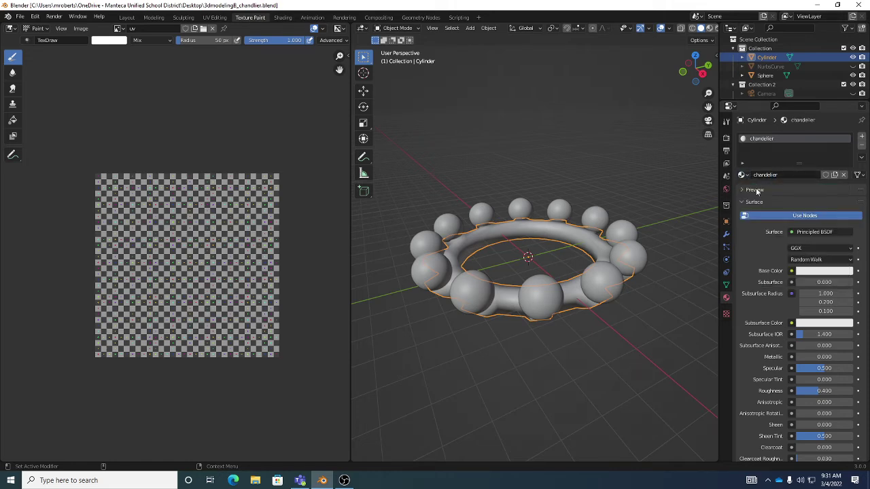
Step: Check which material is assigned to the spheres and which to the ring
click(623, 228)
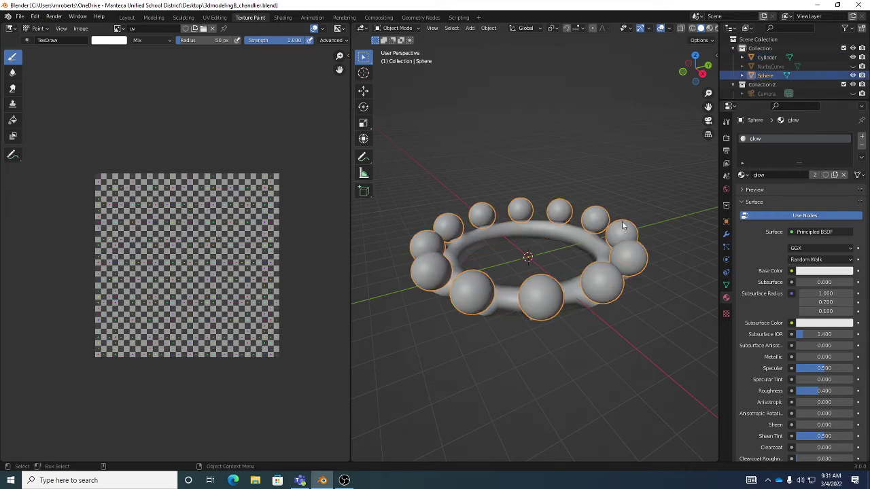
click(590, 243)
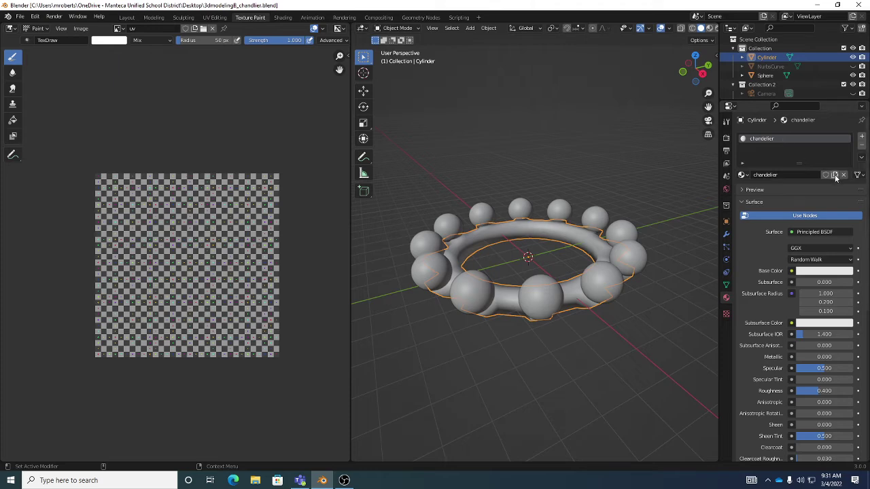
double_click(787, 173)
click(683, 161)
Step: Widen the 3D viewport and set the base color of the spheres' glow material to black
click(599, 215)
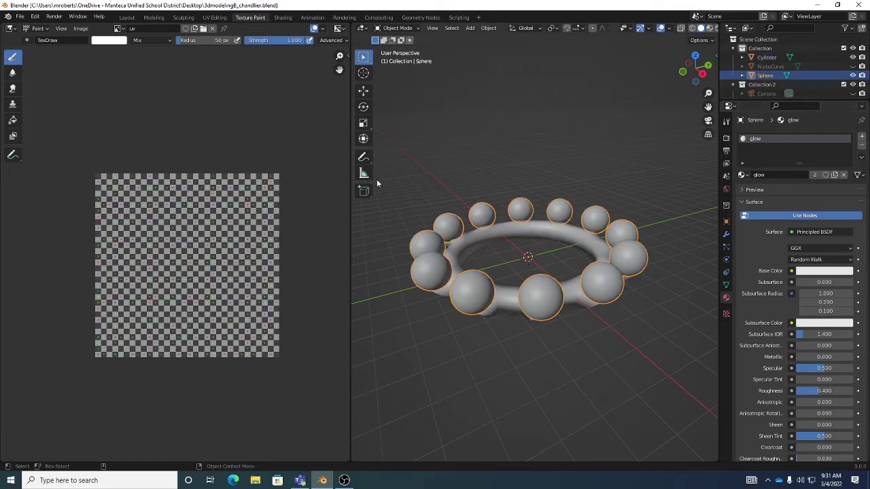
drag(350, 227, 217, 219)
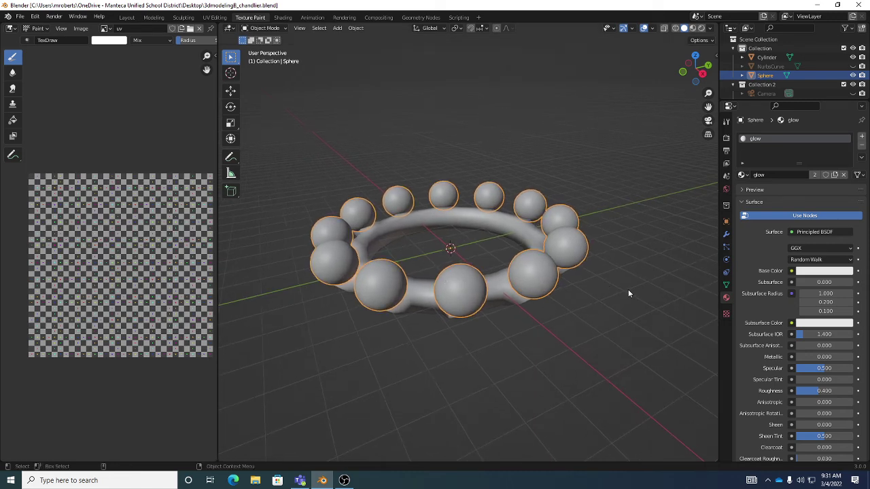
click(838, 273)
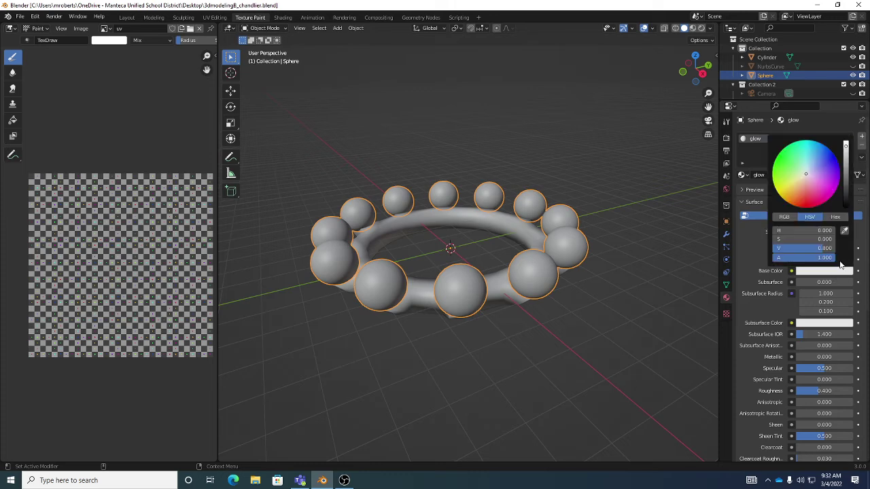
click(846, 204)
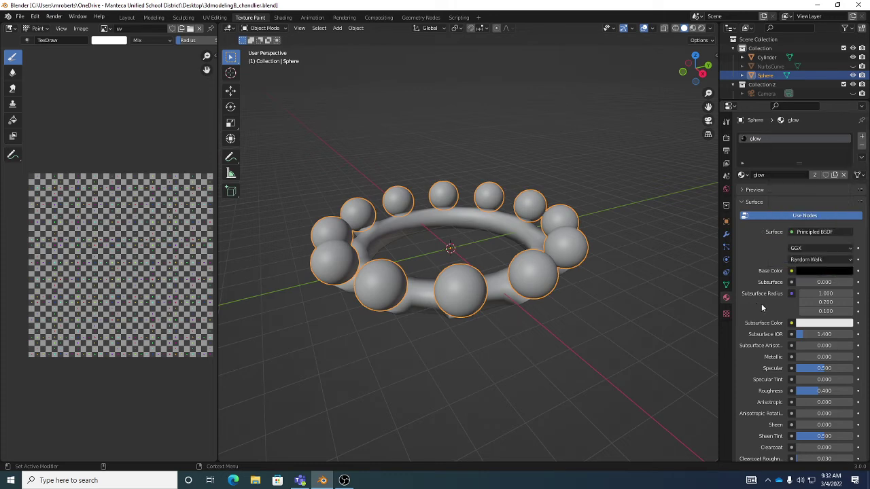
Step: Show the 3D viewport in Material Preview shading and set the glow material's specular to 0
click(692, 28)
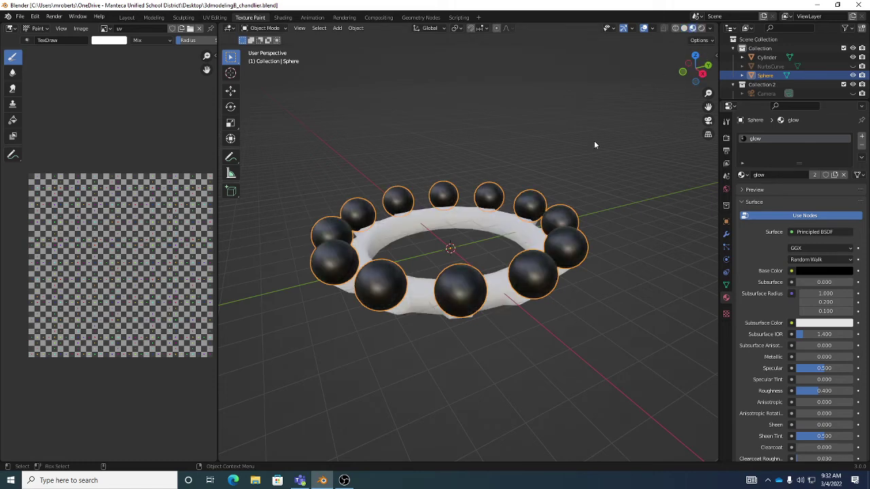
mouse_move(594, 144)
middle_down()
mouse_move(565, 206)
mouse_move(633, 134)
middle_up()
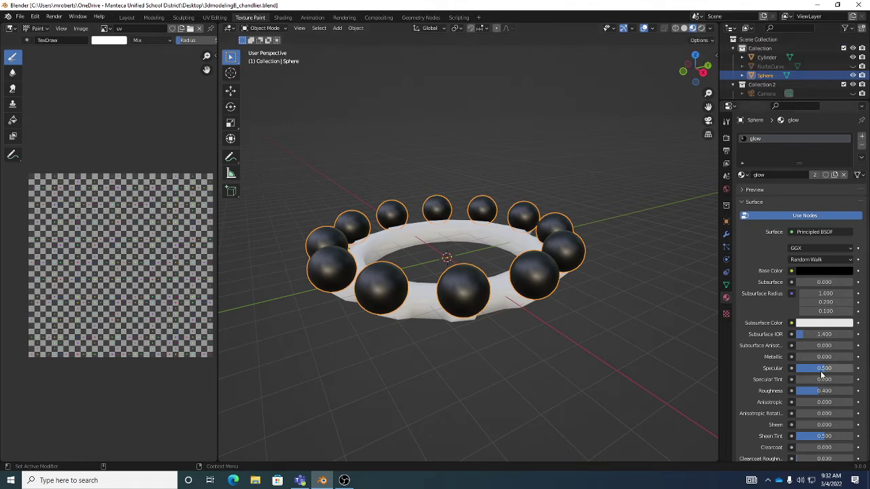
drag(820, 371, 792, 371)
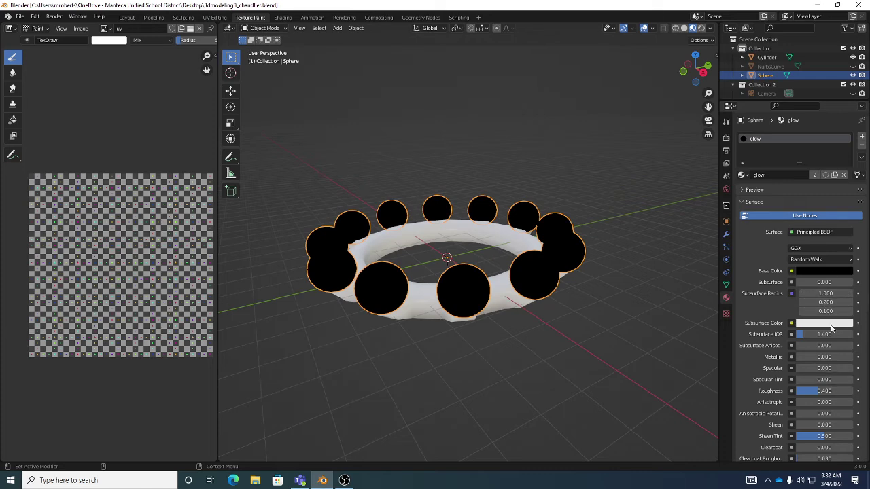
Step: Give the glow material a yellow emission color (hue 0.143, saturation 0.775, value 0.538) with an emission strength of 10
scroll(831, 329, down, 6)
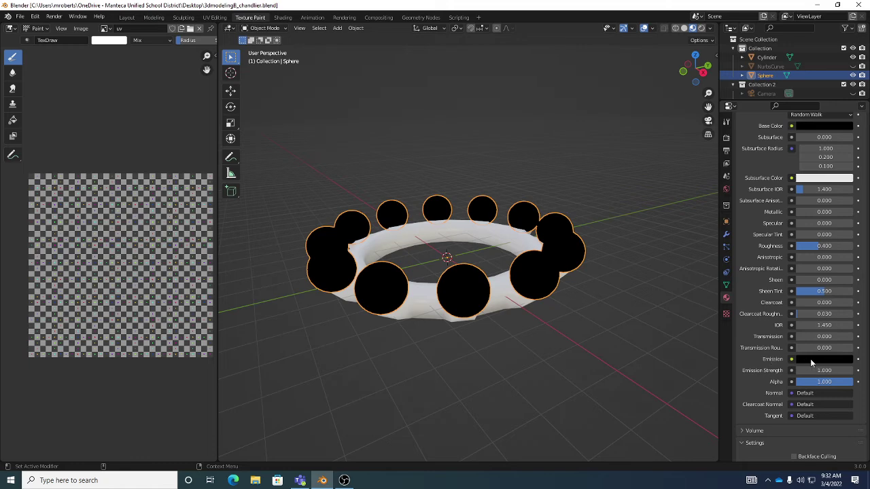
click(811, 360)
mouse_move(848, 280)
mouse_down()
mouse_move(847, 253)
mouse_move(792, 271)
mouse_up()
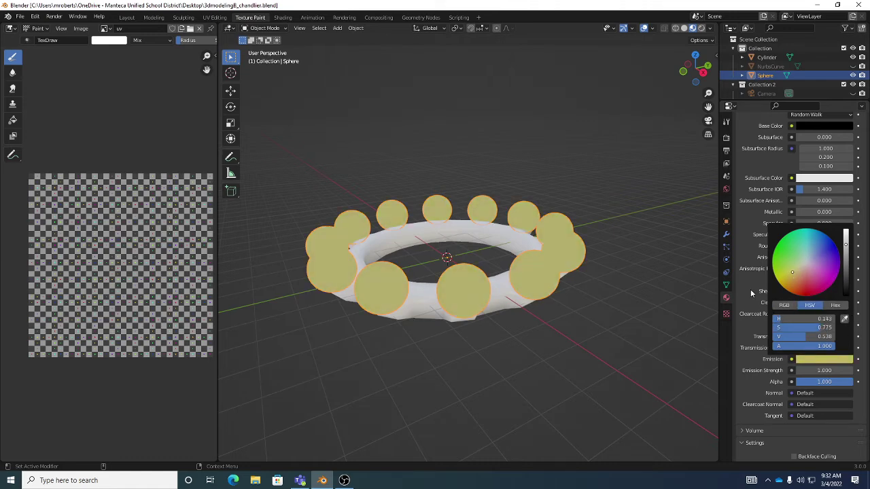
click(822, 370)
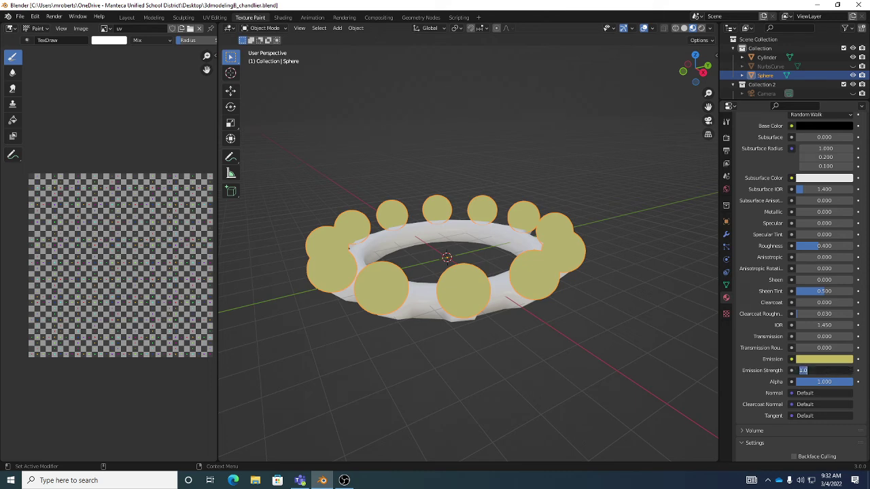
text(10)
key(Return)
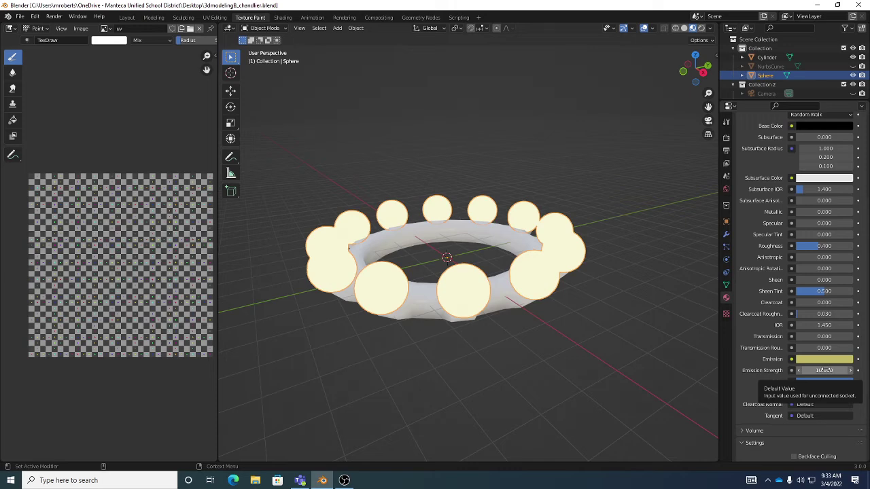
Step: In the scene's render settings, select Eevee as the render engine and keep the viewport in Material Preview shading
scroll(812, 303, up, 3)
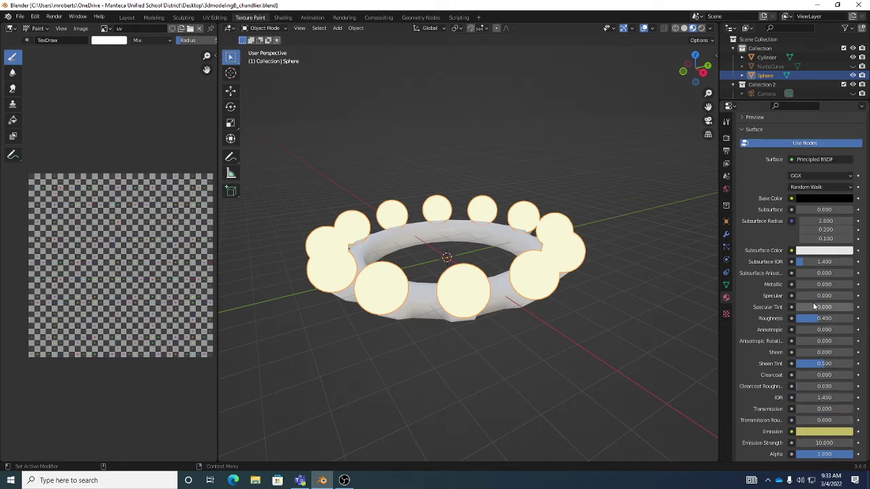
scroll(813, 307, up, 1)
scroll(807, 230, up, 2)
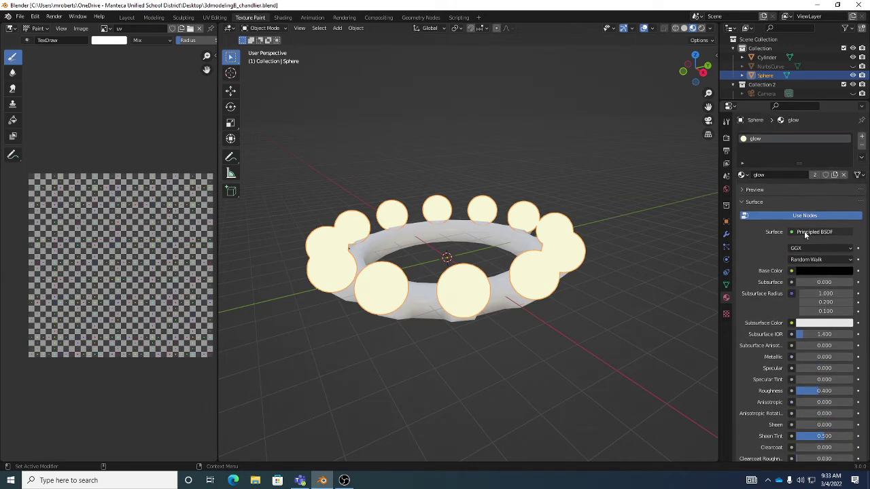
click(726, 139)
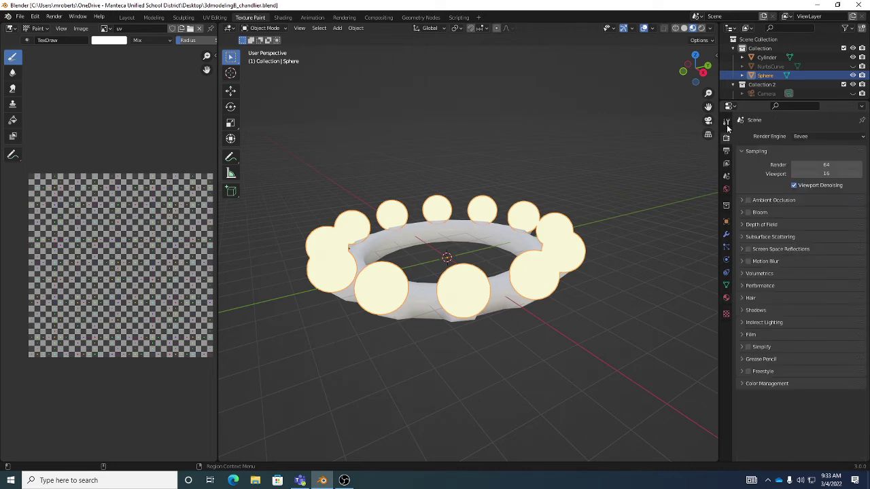
click(809, 137)
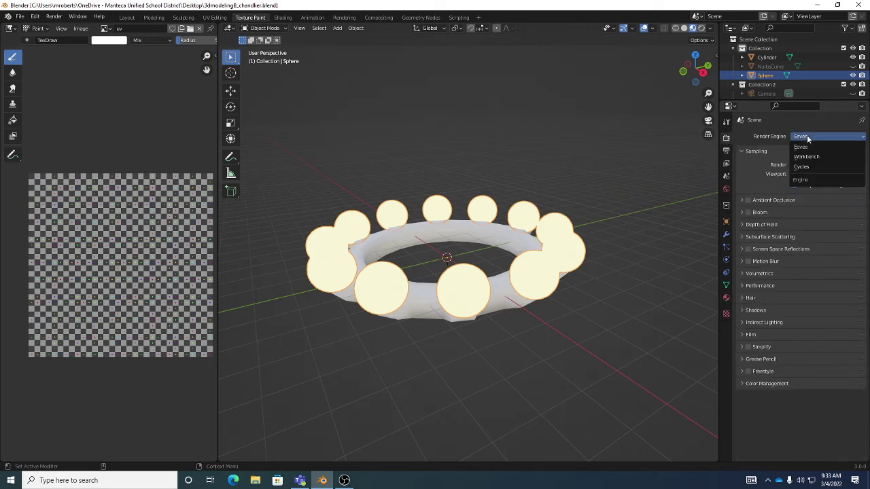
click(809, 138)
click(809, 137)
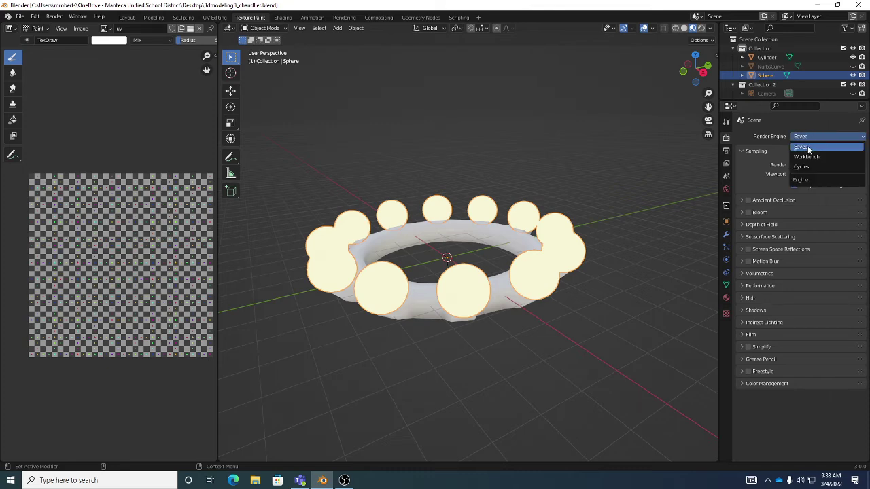
click(810, 146)
click(810, 138)
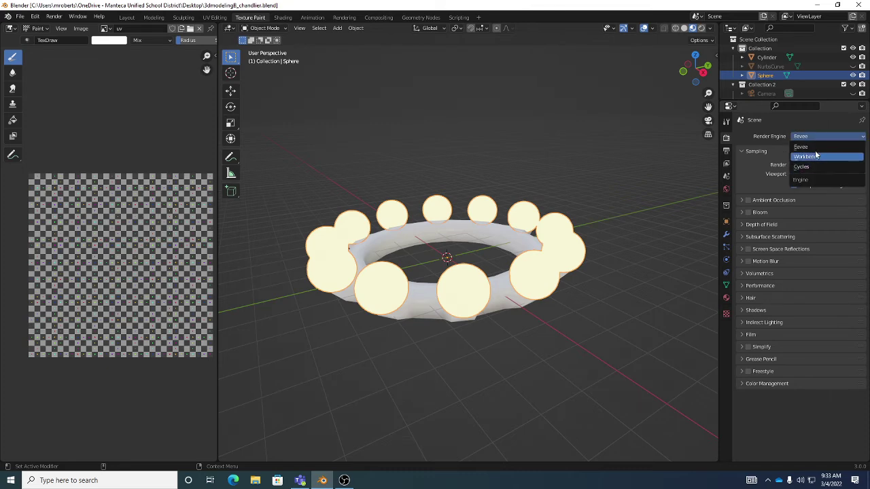
click(814, 148)
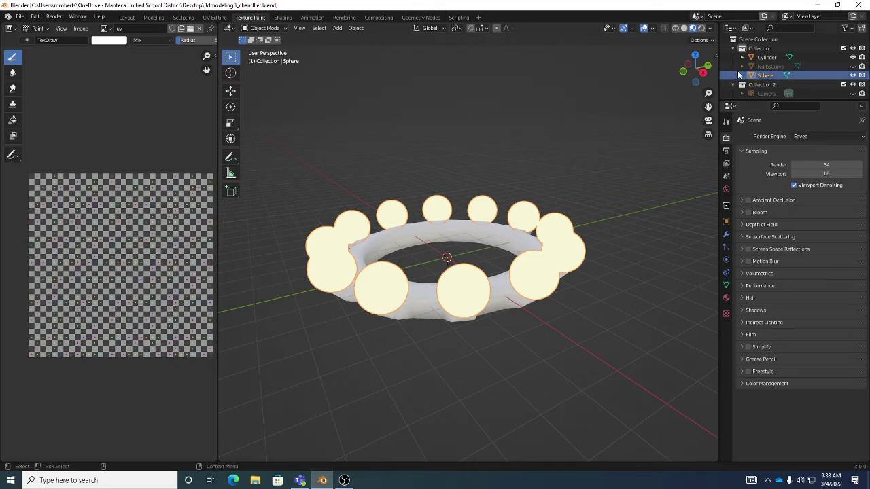
click(684, 28)
click(693, 29)
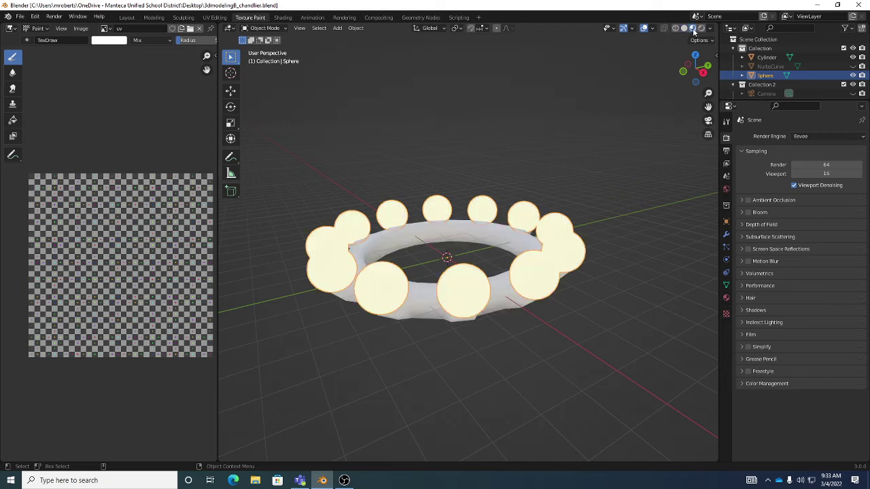
Step: Enable Bloom for the Eevee render and set its radius to 3.915
click(748, 213)
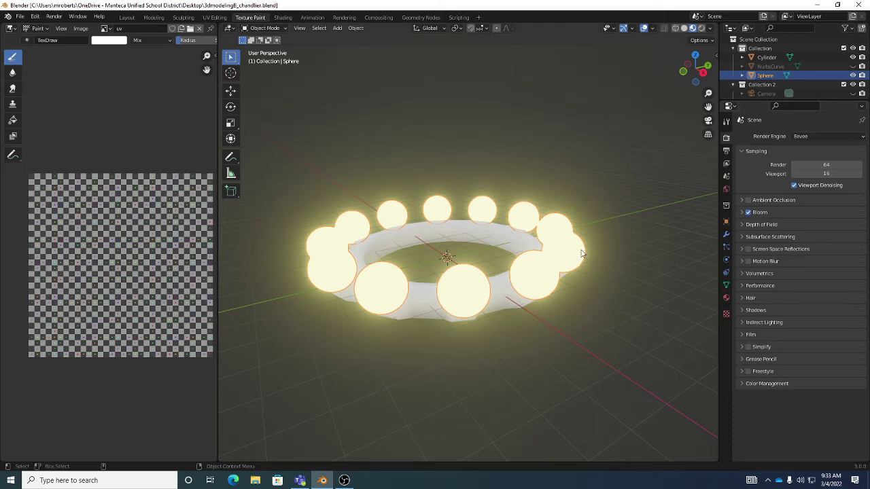
click(742, 213)
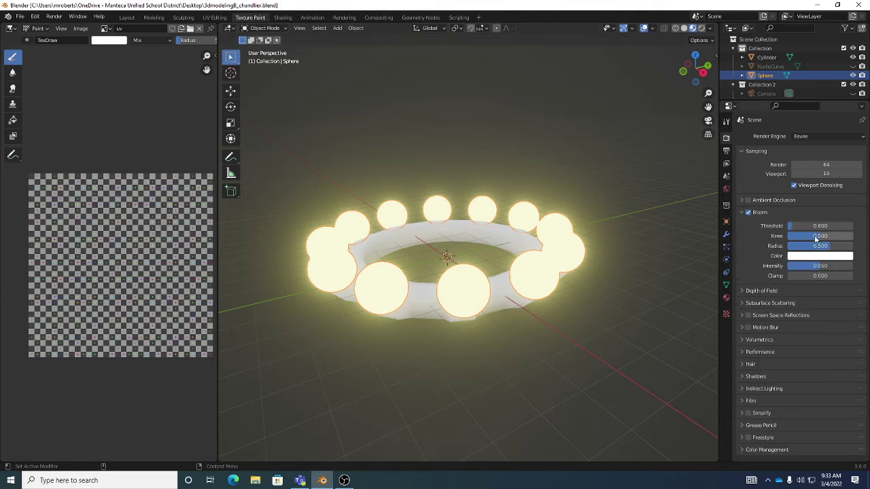
drag(821, 245, 807, 245)
Step: Set the metallic value of the ring's chandelier material to about 0.827
click(521, 310)
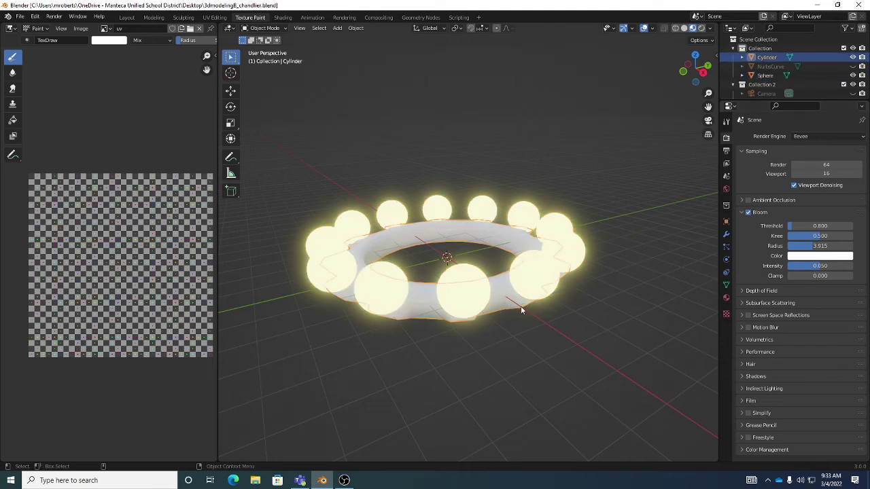
middle_drag(520, 310, 494, 257)
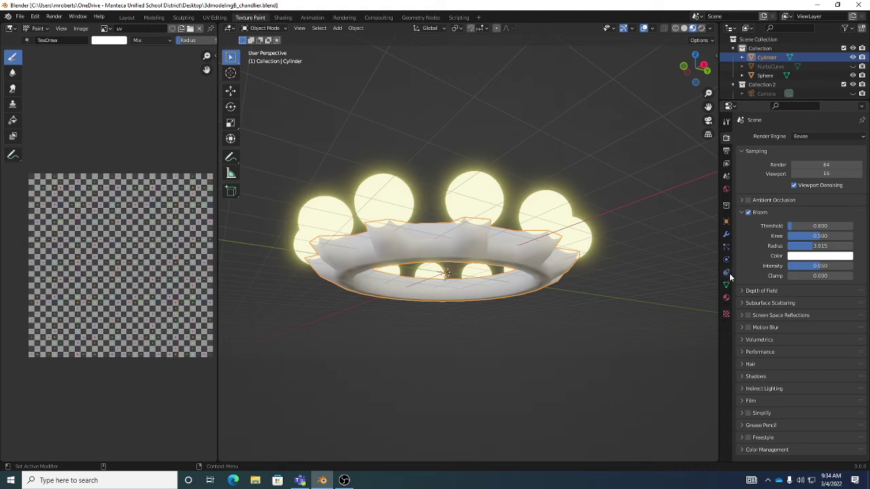
click(726, 298)
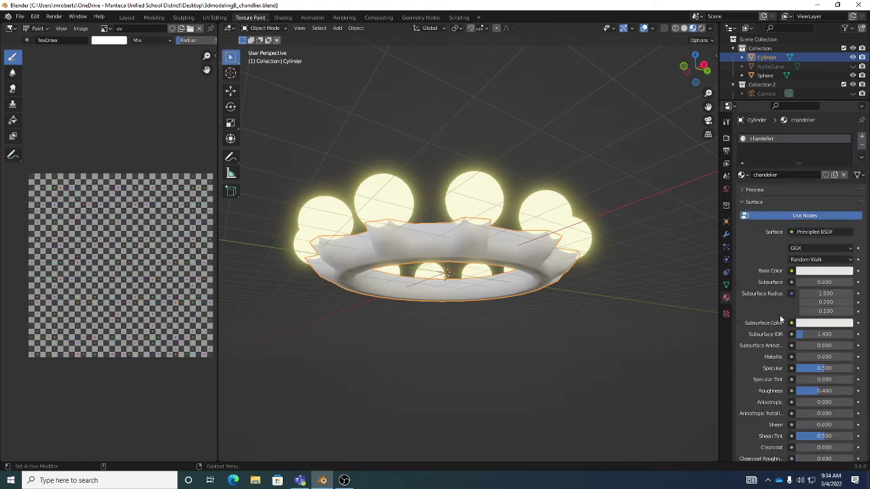
drag(812, 357, 857, 356)
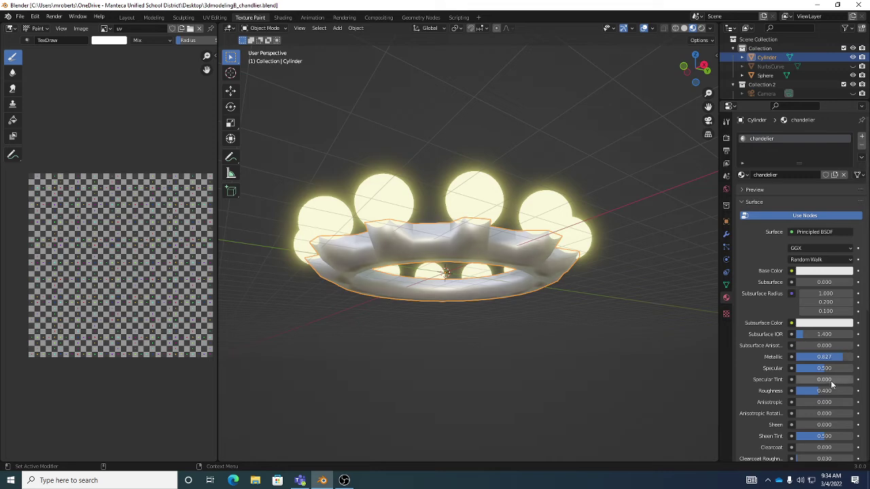
Step: Lower the roughness of the ring's chandelier material to about 0.093 and inspect the shinier surface
drag(818, 391, 800, 391)
middle_drag(665, 344, 594, 351)
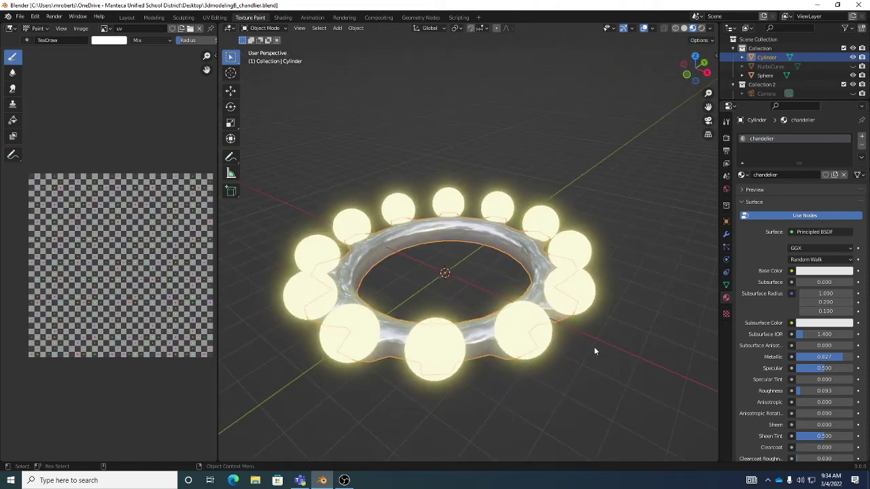
middle_drag(515, 257, 702, 260)
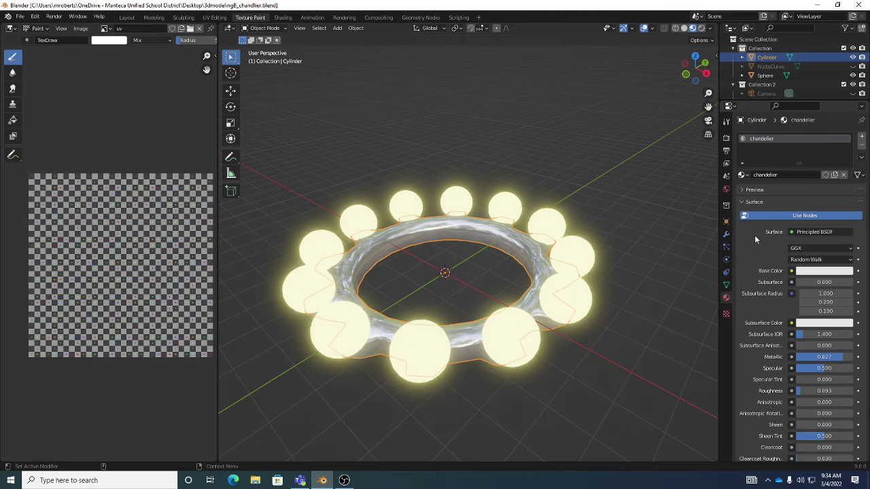
Step: Switch the scene's Bloom effect off and on again in the render settings to compare the spheres' glow
click(726, 137)
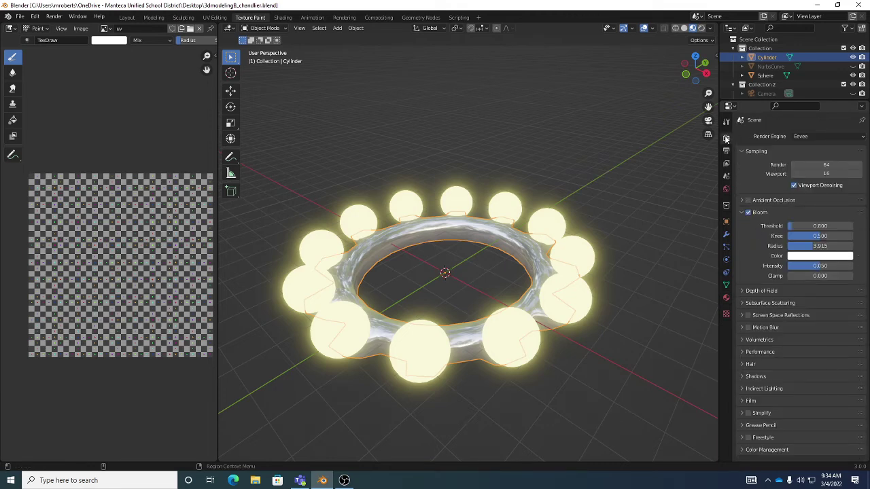
click(747, 212)
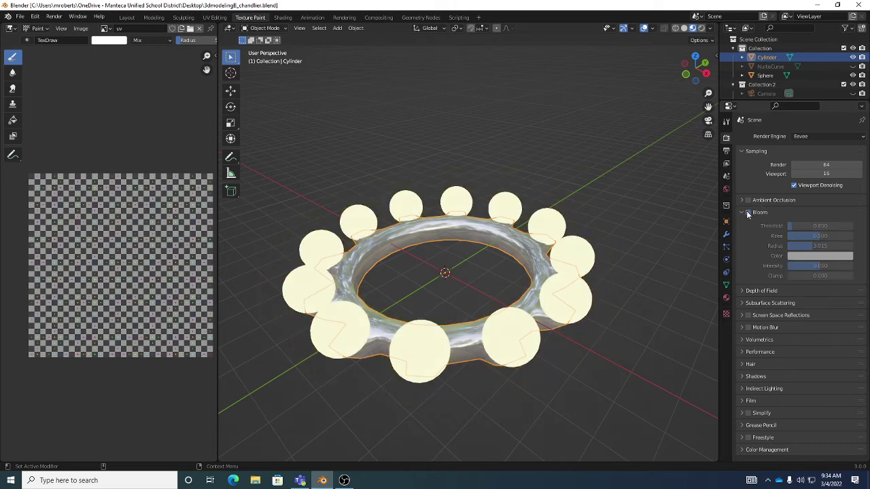
click(748, 212)
click(748, 213)
click(748, 213)
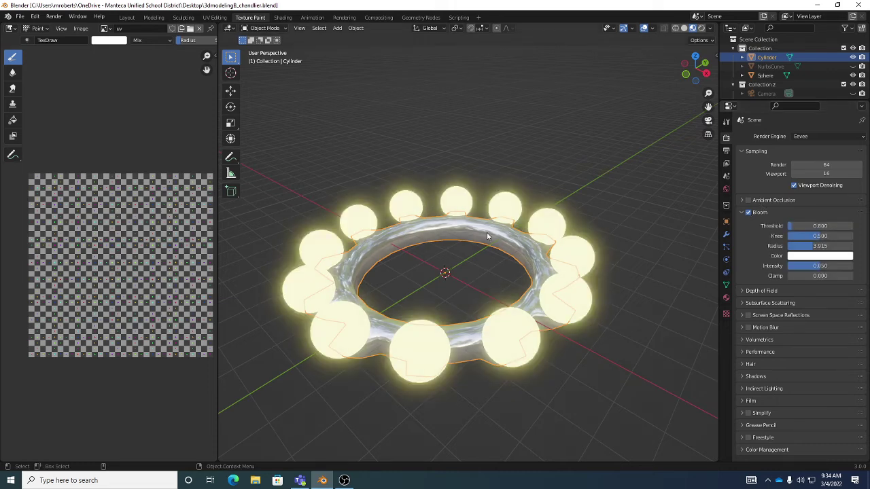
middle_drag(518, 247, 526, 230)
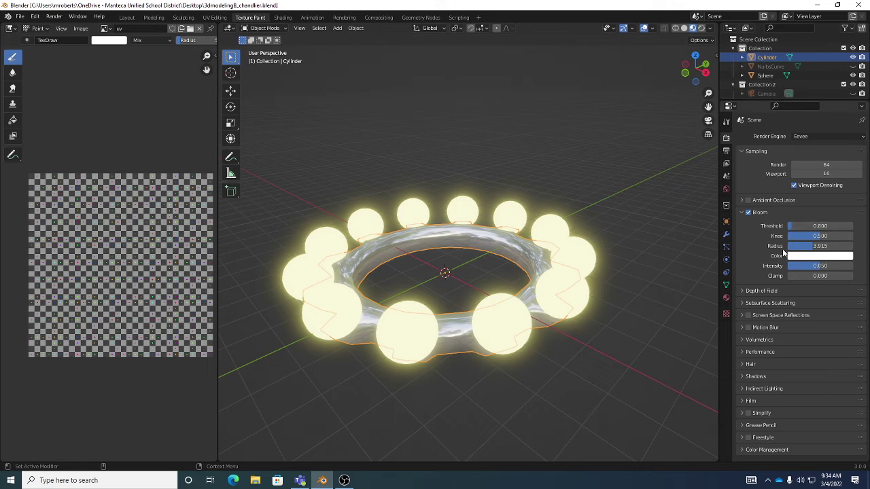
Step: Enable Screen Space Reflections for the Eevee render and inspect the sphere reflections on the ring
click(748, 315)
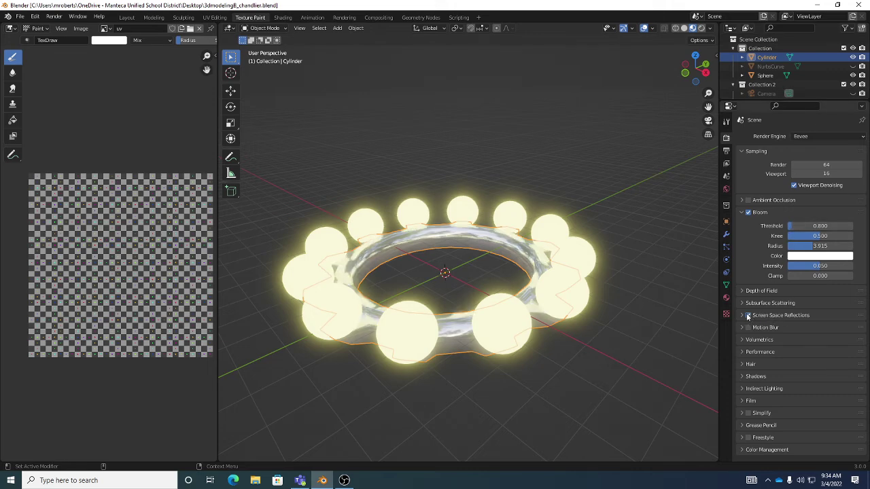
click(748, 316)
middle_drag(582, 256, 558, 275)
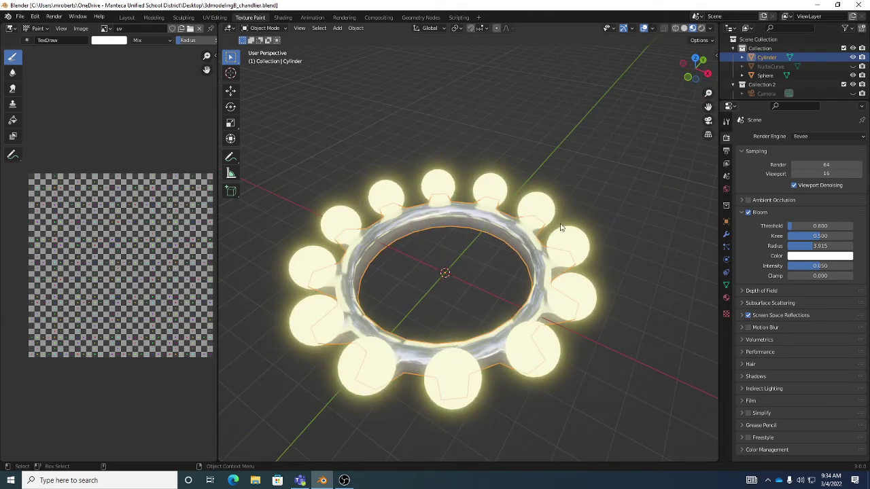
middle_drag(538, 236, 549, 220)
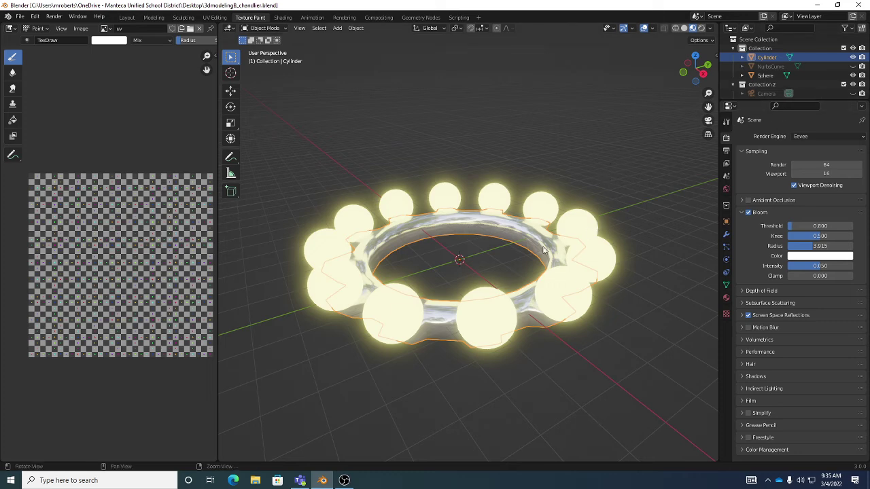
middle_drag(564, 238, 635, 244)
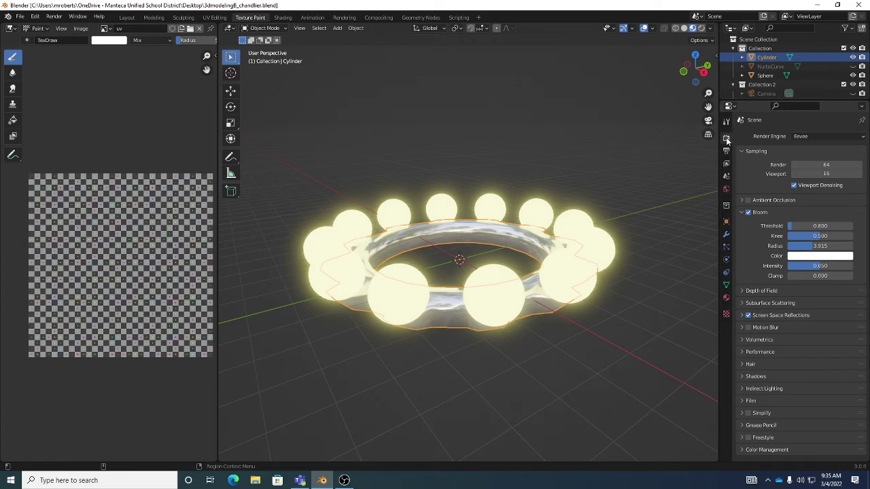
Step: Check the scene's render engine choice, keeping Eevee, and examine the chandelier from slightly different angles
click(808, 136)
click(802, 136)
middle_drag(608, 248, 615, 269)
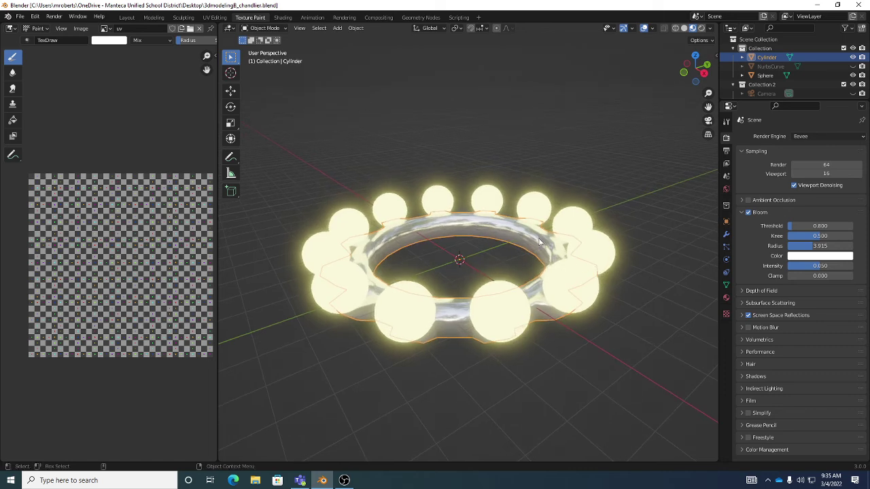
middle_drag(541, 242, 592, 249)
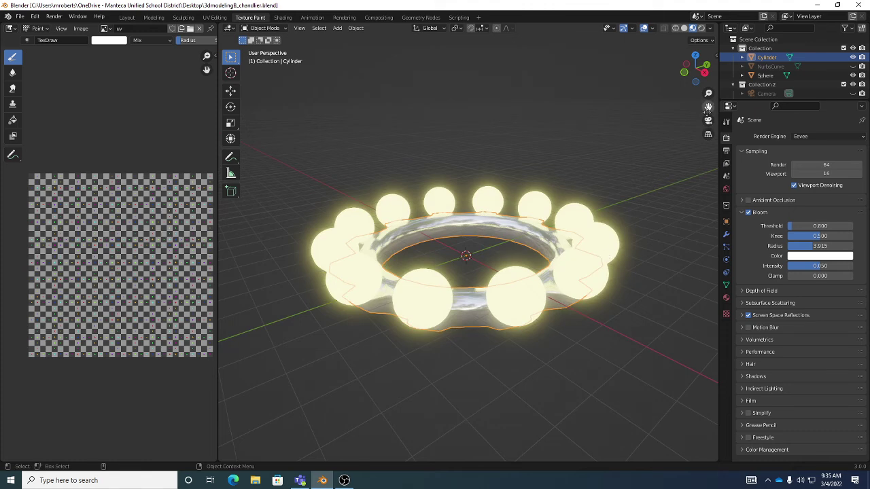
Step: Hide the spheres and assign an Image Texture to the base color of the ring's chandelier material
click(853, 76)
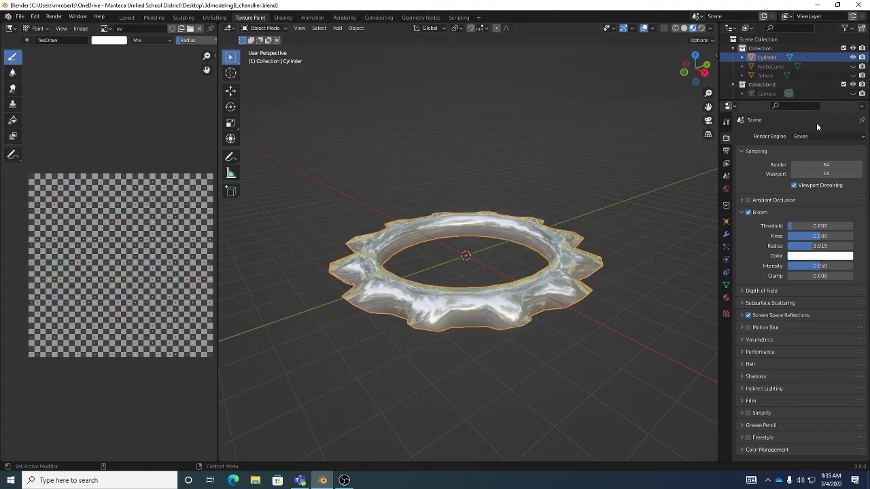
click(725, 299)
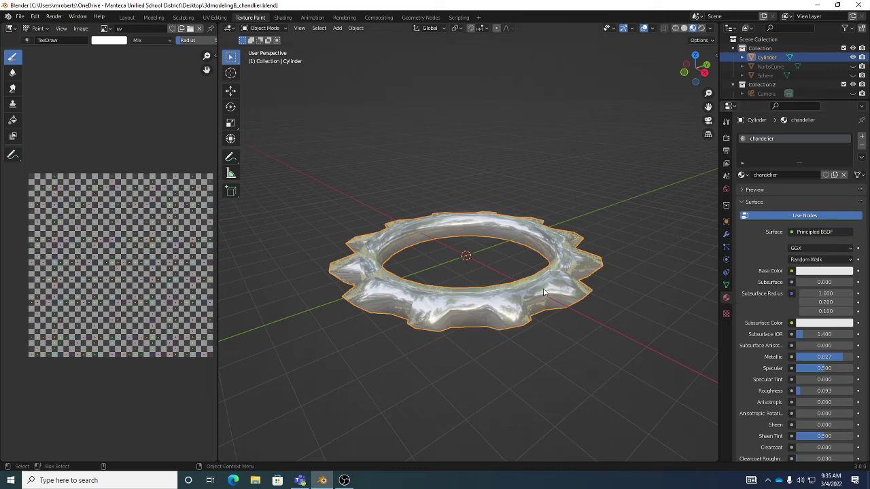
click(792, 271)
click(791, 271)
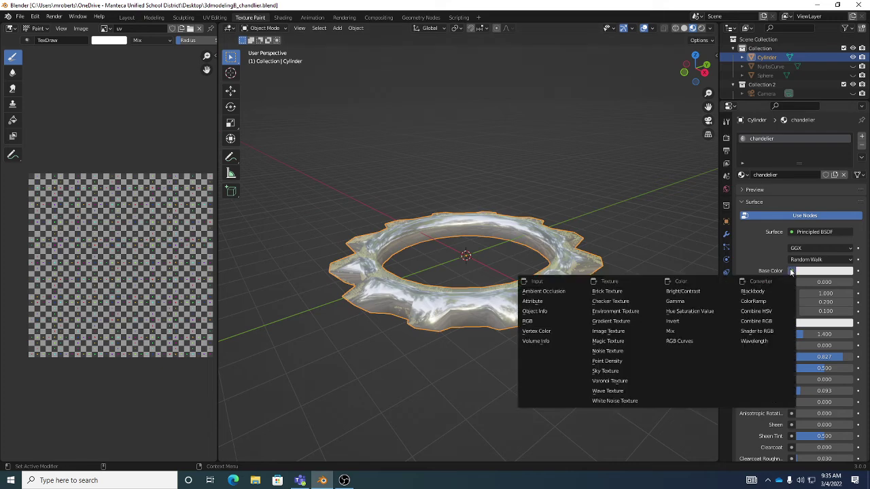
click(608, 331)
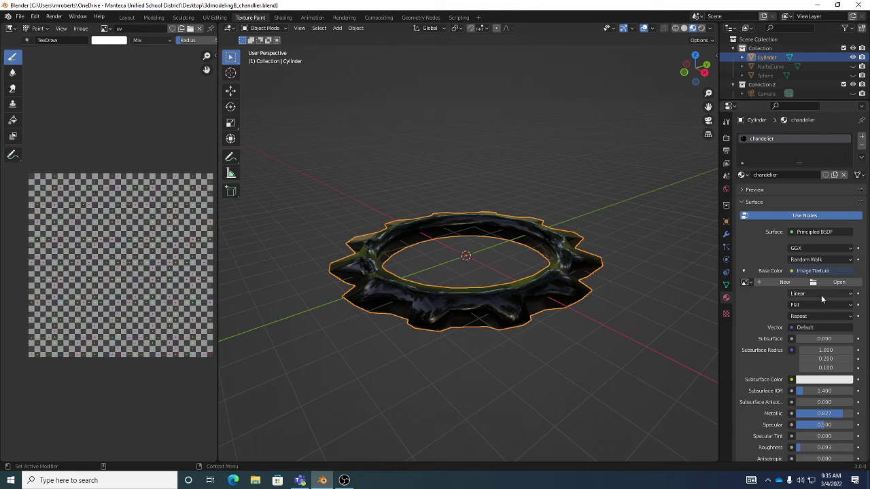
Step: Create a new blank image named "chandelier color" for the base color, filled with grey at a value of about 0.546
click(786, 282)
click(803, 296)
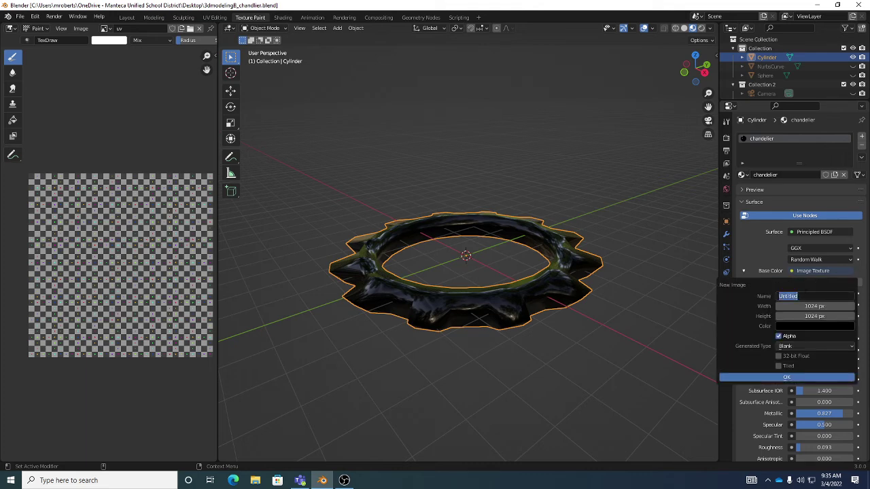
text(chandelier color)
click(815, 326)
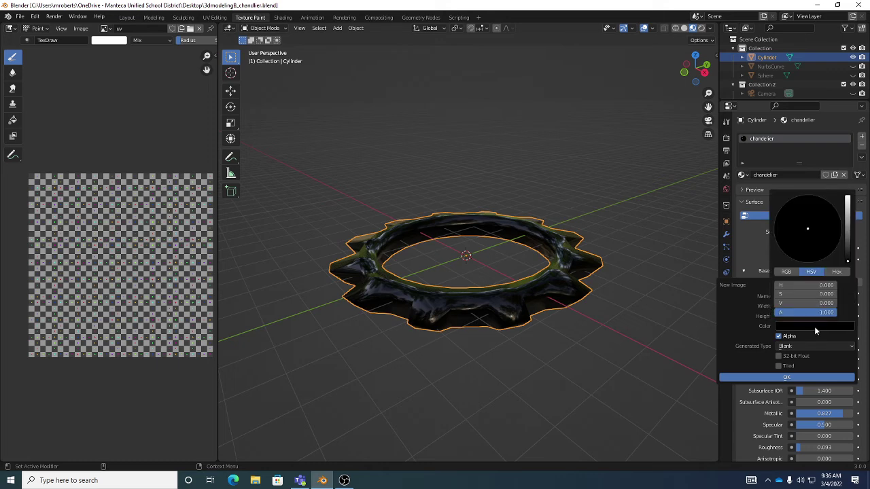
click(849, 229)
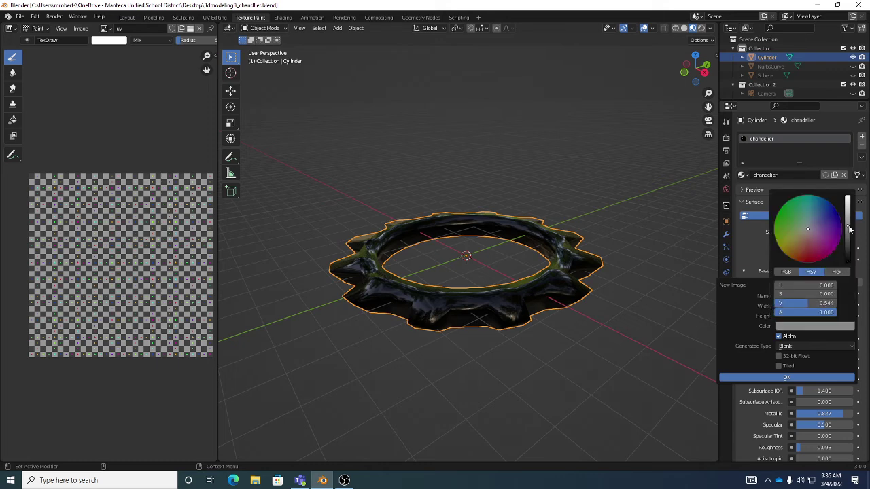
click(792, 376)
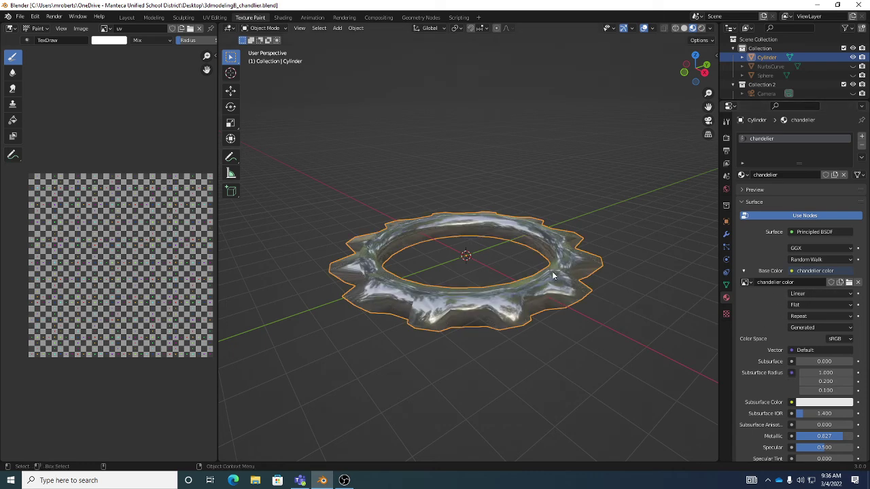
Step: Display the "chandelier color" image in the image editor and save it to the Desktop as chandelier color.png
click(105, 28)
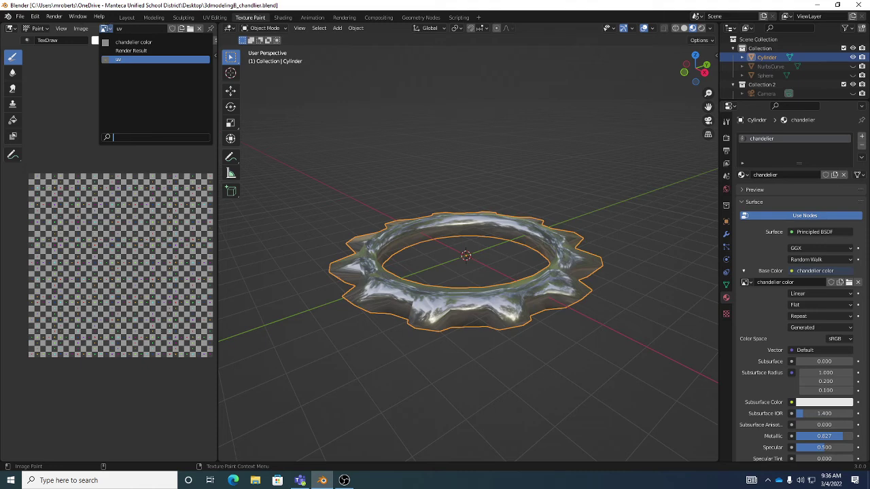
click(130, 42)
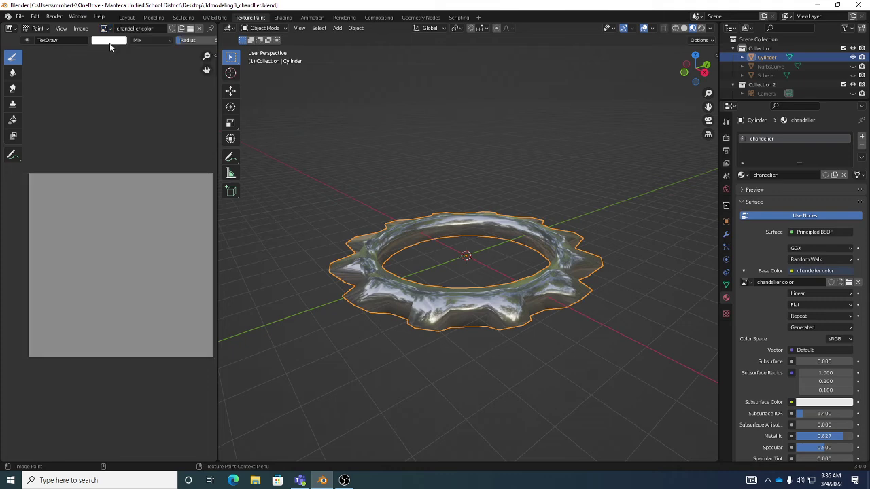
click(80, 28)
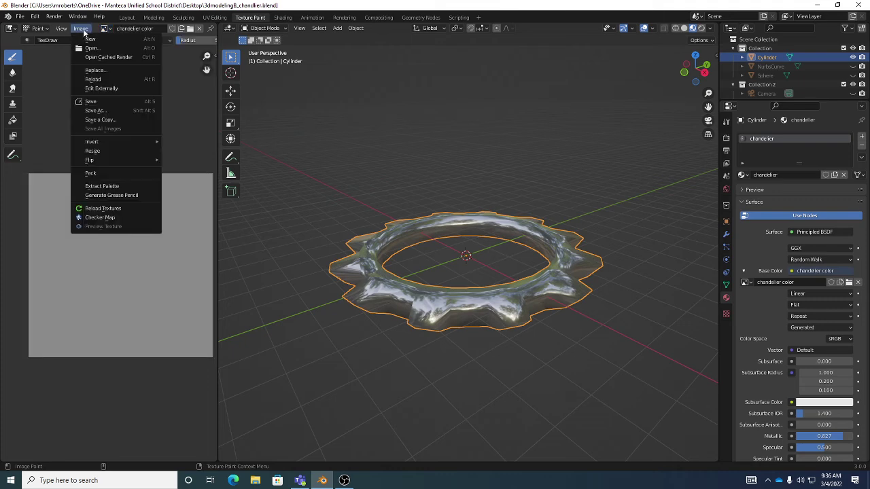
click(95, 111)
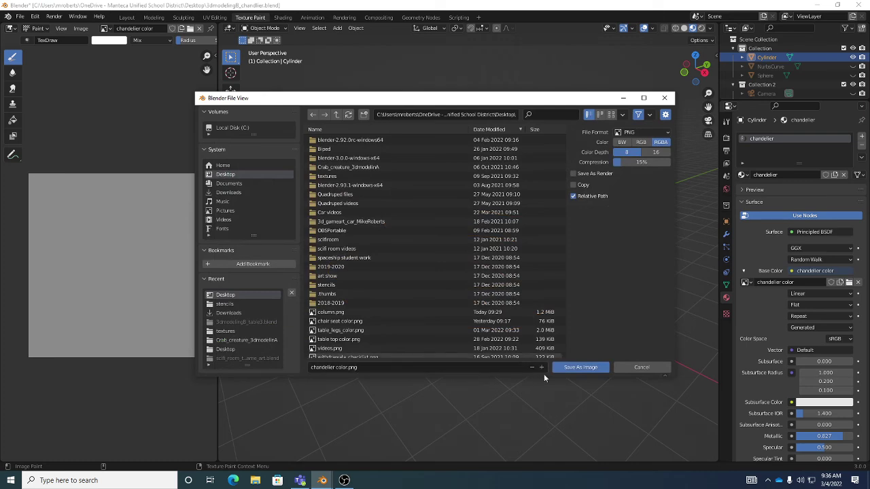
click(569, 367)
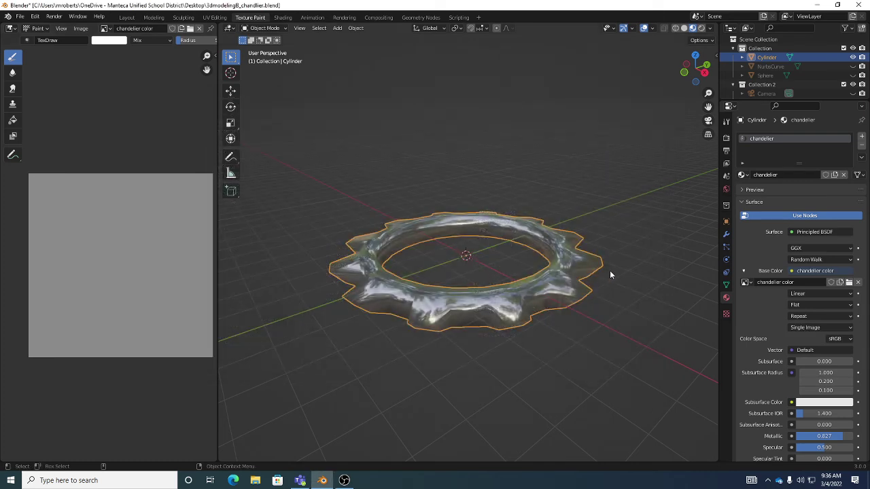
Step: Create a new image texture for the paint brush and open the file browser to load its image
click(727, 316)
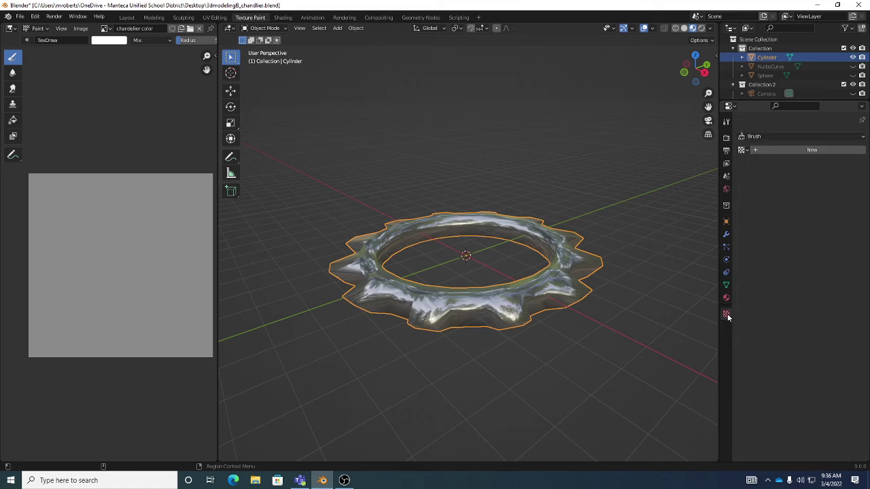
click(800, 148)
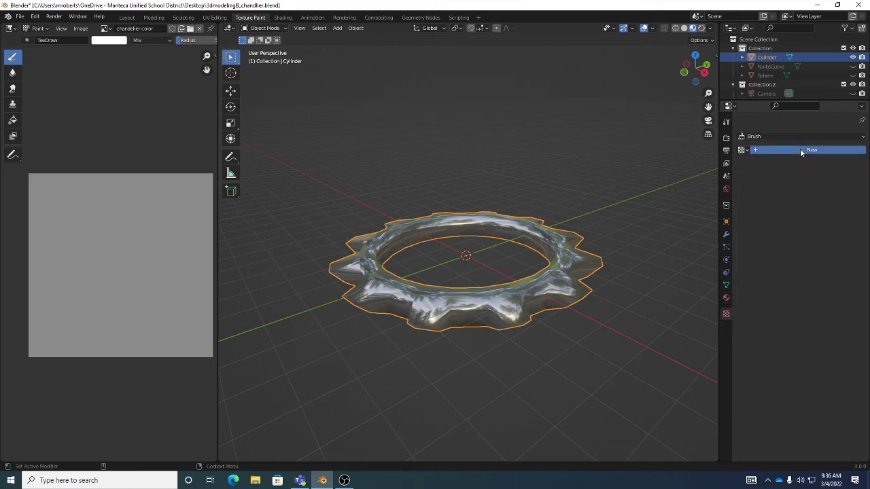
click(833, 295)
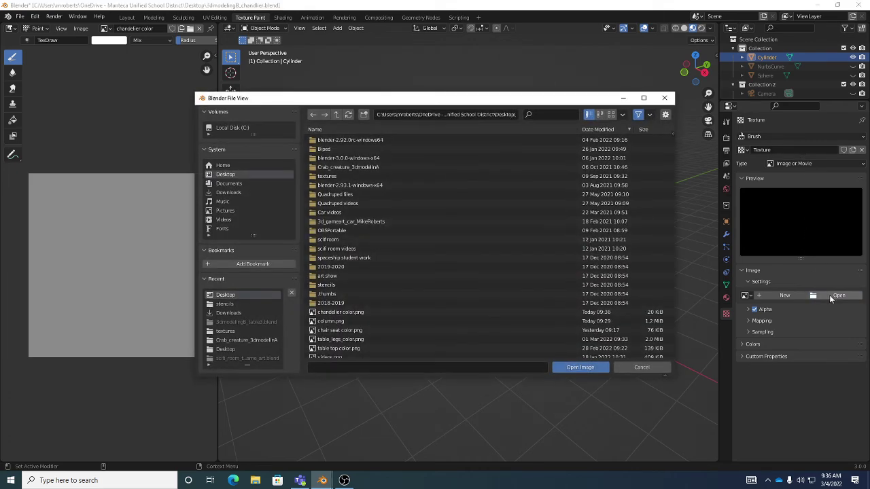
Step: Load iron_texture59.jpg from the stencils folder as the brush texture image, browsing the files as thumbnails
click(227, 304)
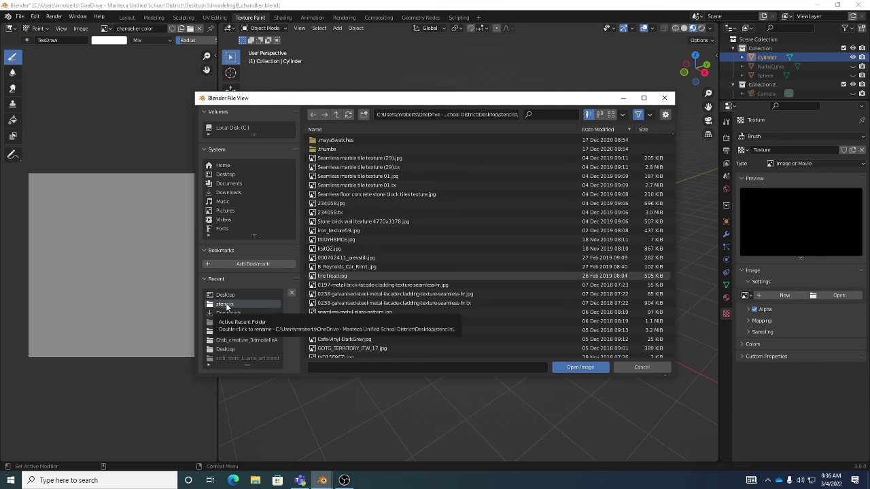
click(611, 115)
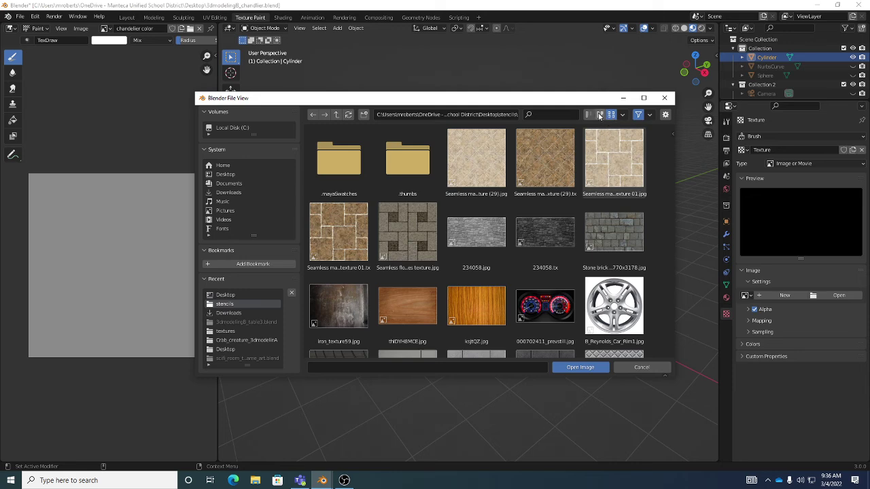
scroll(547, 209, down, 2)
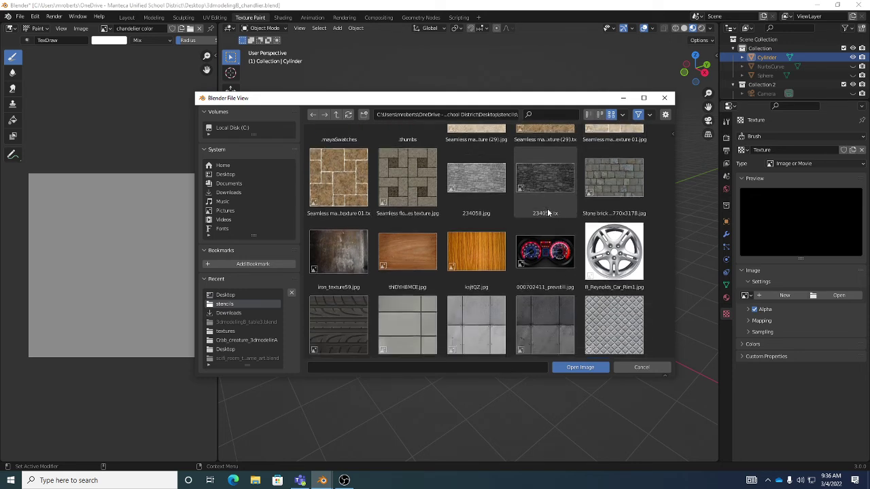
scroll(547, 210, down, 5)
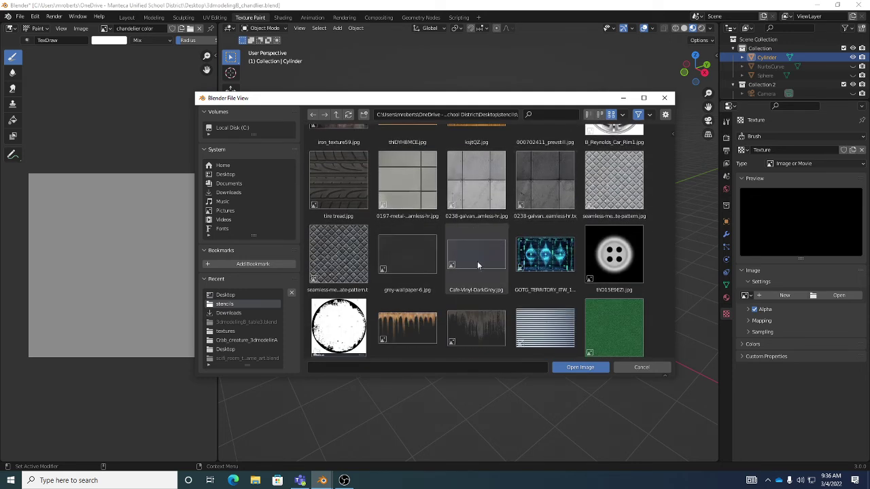
scroll(479, 261, up, 6)
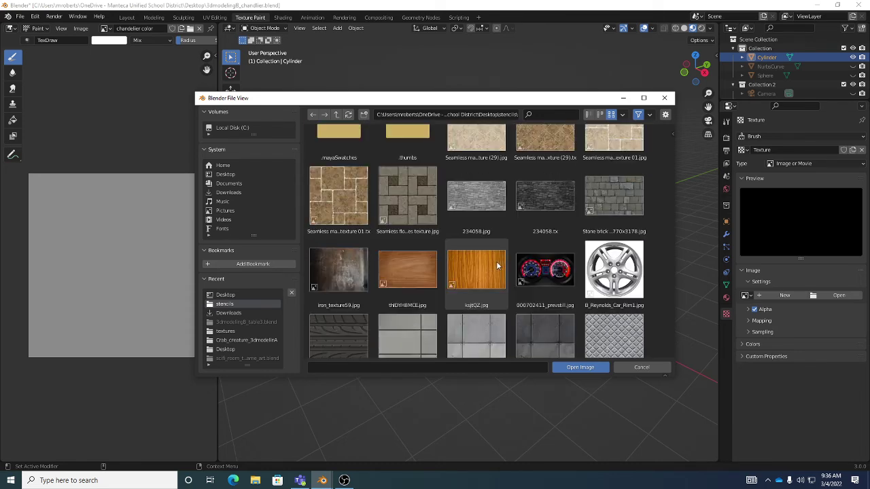
scroll(499, 264, down, 5)
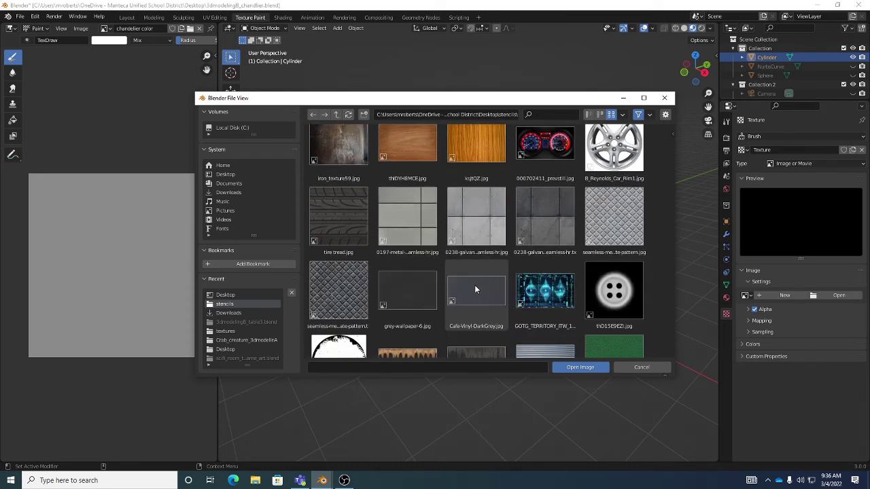
scroll(486, 292, up, 2)
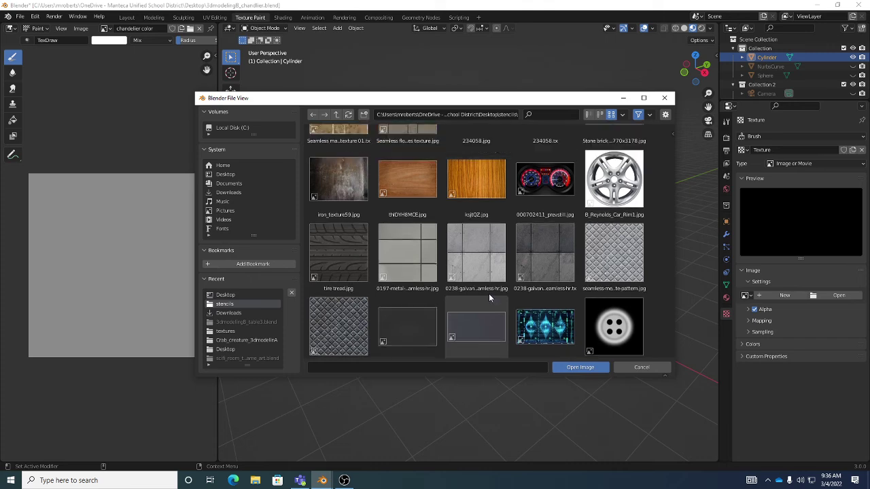
scroll(488, 293, up, 2)
click(348, 253)
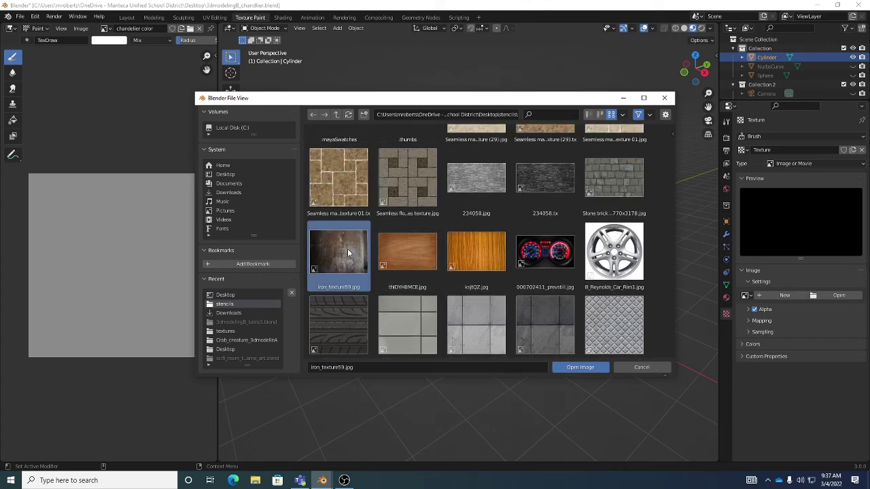
click(582, 367)
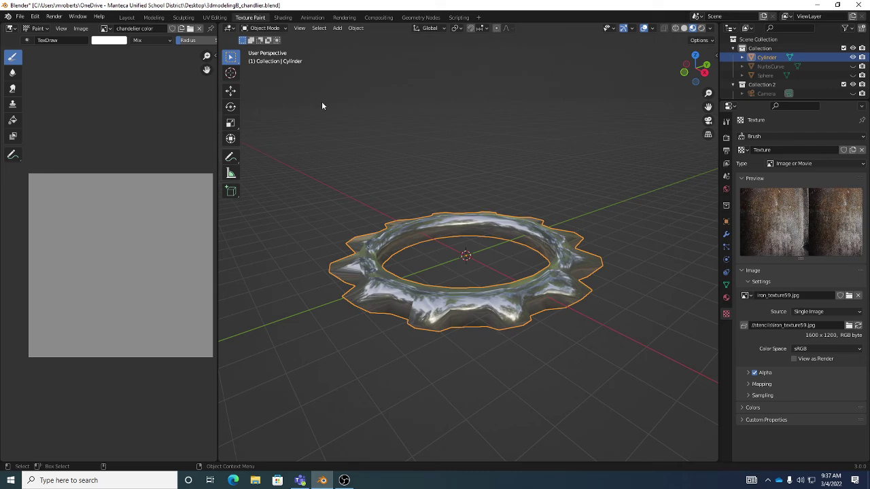
Step: Switch the ring to Texture Paint mode and set the brush texture's mapping to Stencil
click(278, 28)
click(272, 88)
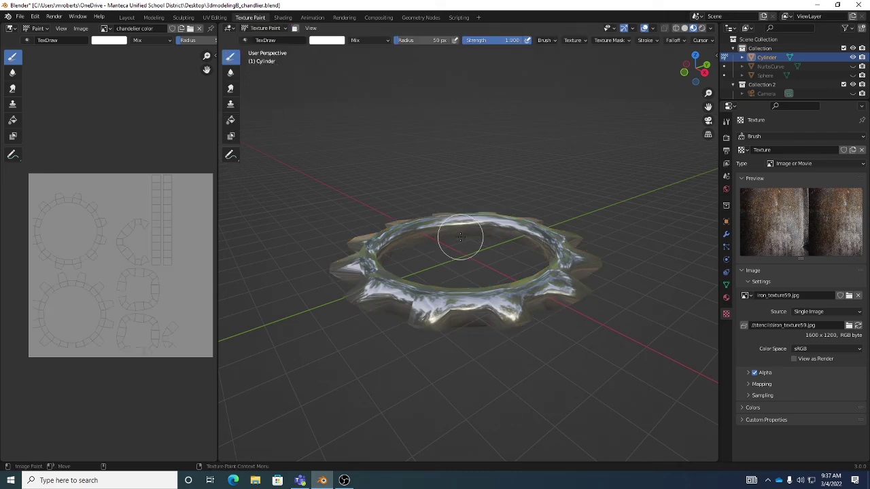
click(571, 40)
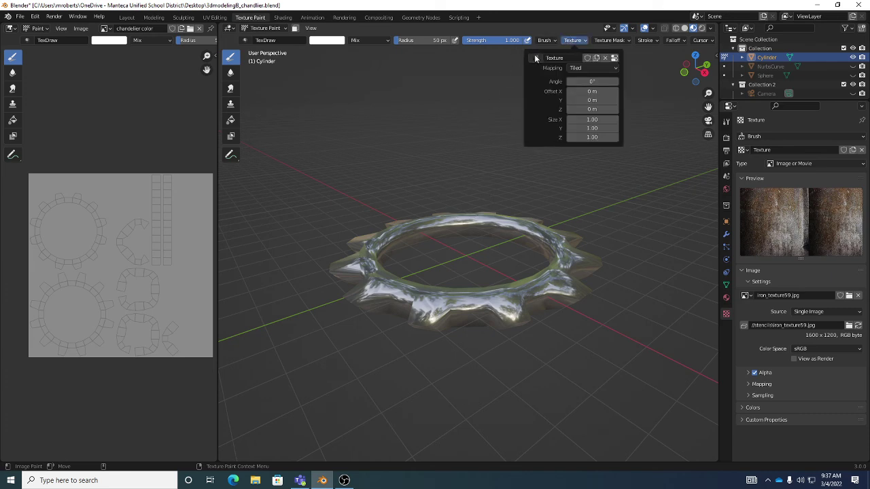
click(588, 68)
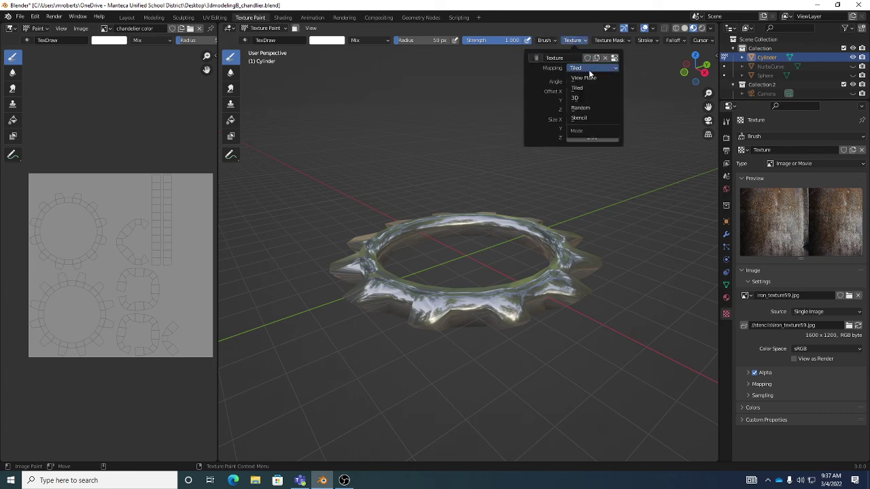
click(591, 119)
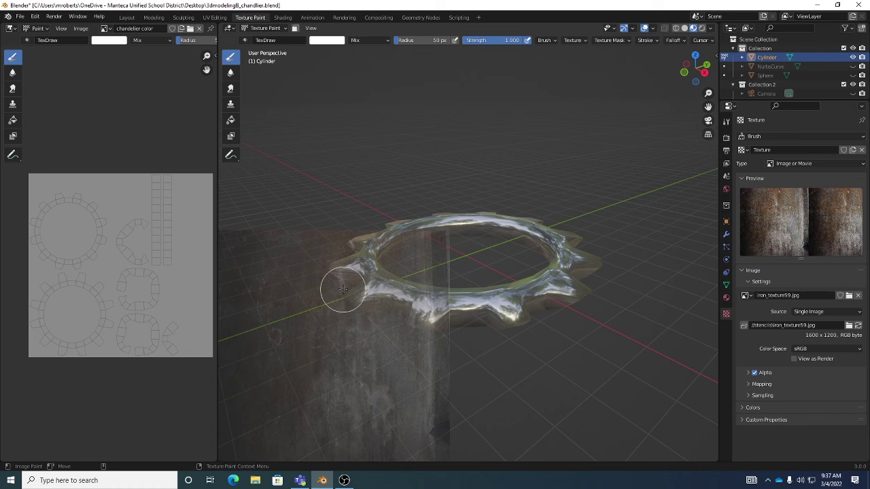
Step: Position the iron stencil over the ring, rotate it to 270°, and paint it along part of the ring's toothed outer side
right_drag(339, 291, 435, 278)
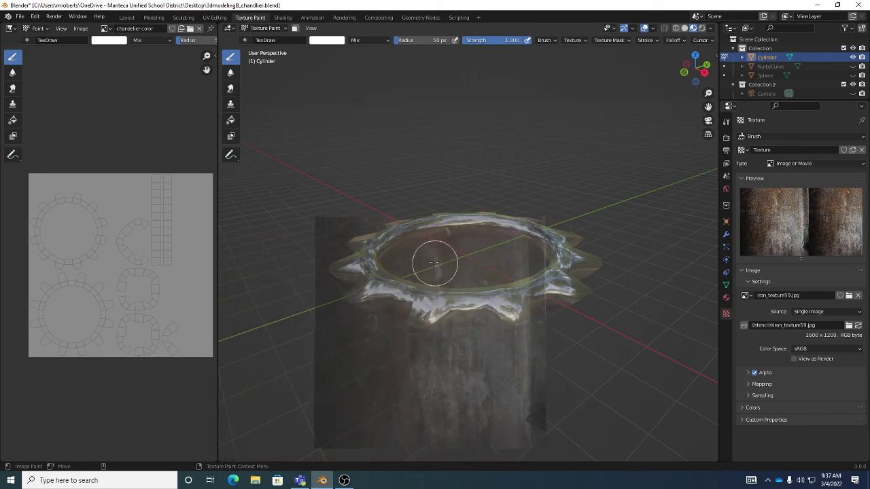
mouse_move(336, 223)
ctrl+right_down()
mouse_move(483, 303)
mouse_move(466, 295)
mouse_move(546, 224)
ctrl+right_up()
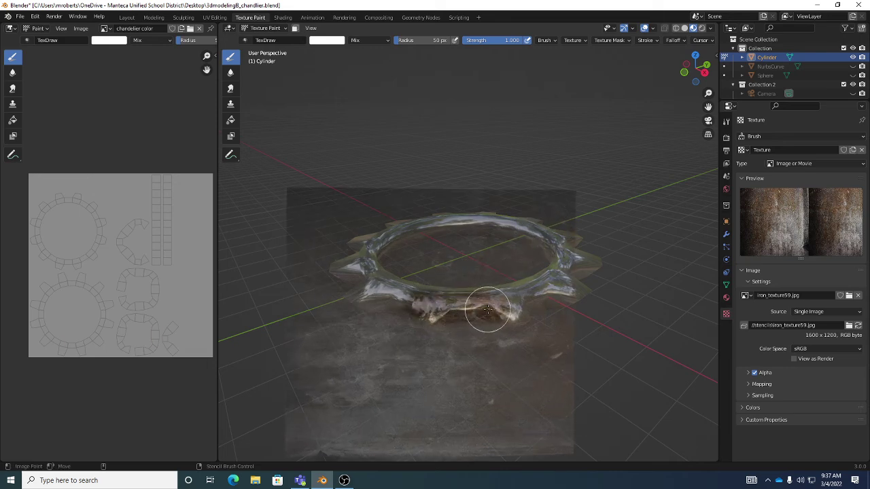
mouse_move(487, 310)
middle_down()
mouse_move(453, 295)
mouse_move(479, 305)
mouse_move(490, 284)
mouse_move(443, 288)
mouse_move(437, 298)
middle_up()
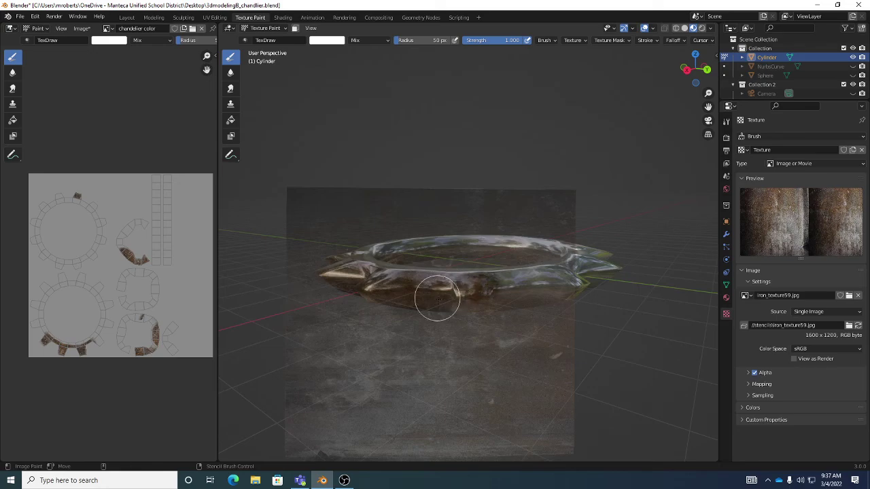
middle_drag(527, 283, 453, 299)
middle_drag(410, 333, 445, 306)
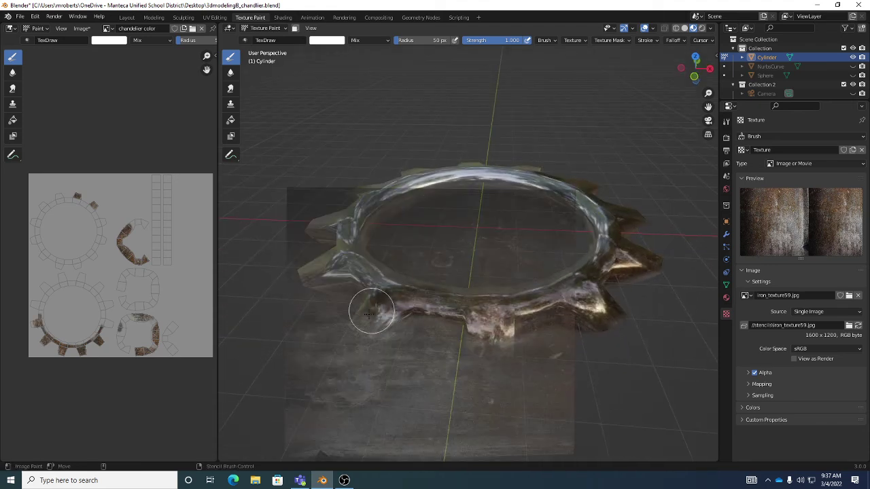
middle_drag(370, 313, 444, 317)
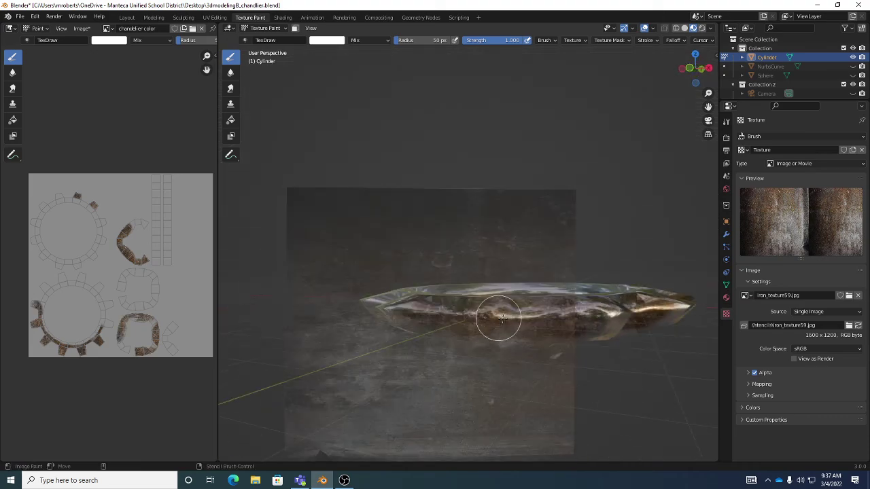
mouse_move(497, 317)
middle_down()
mouse_move(508, 311)
mouse_move(472, 324)
mouse_move(489, 315)
middle_up()
right_drag(489, 316, 560, 109)
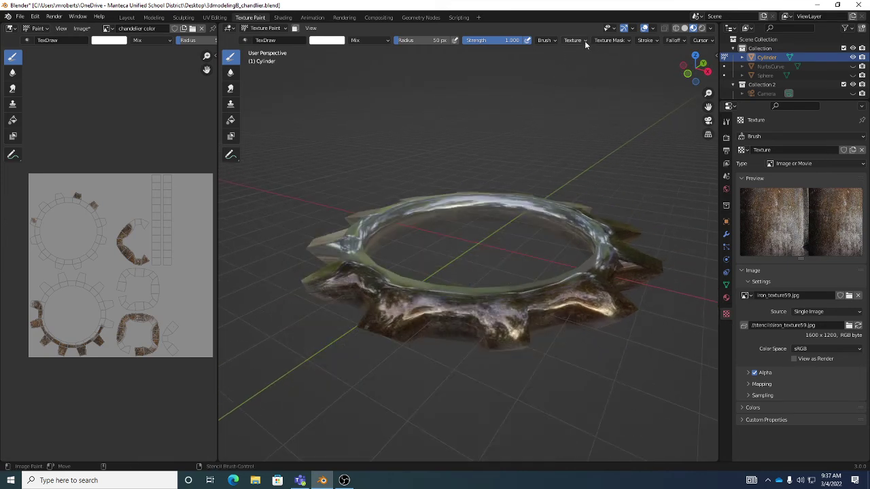
Step: Remove the iron texture from the paint brush and set the brush's texture mapping to View Plane
click(578, 40)
click(606, 58)
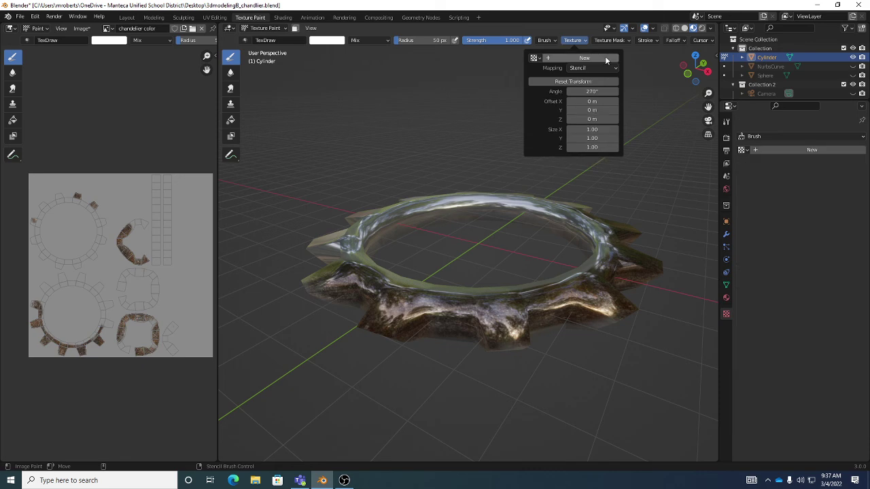
click(596, 68)
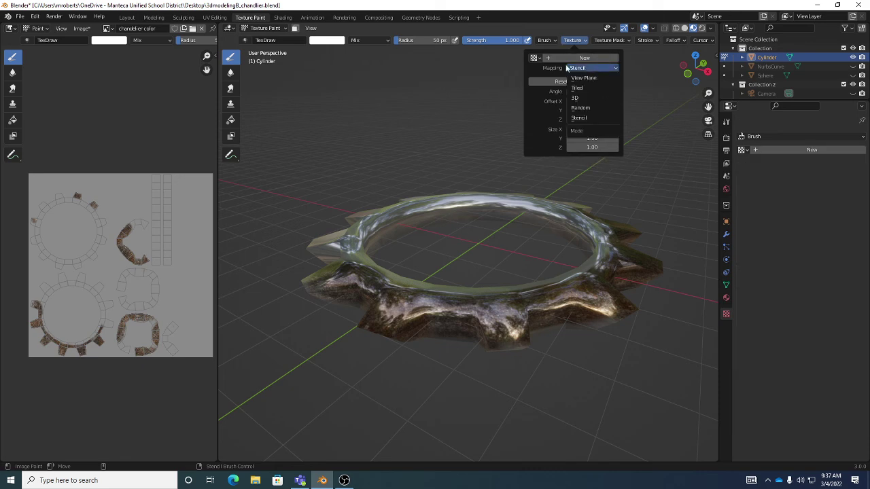
click(567, 68)
click(582, 73)
click(582, 77)
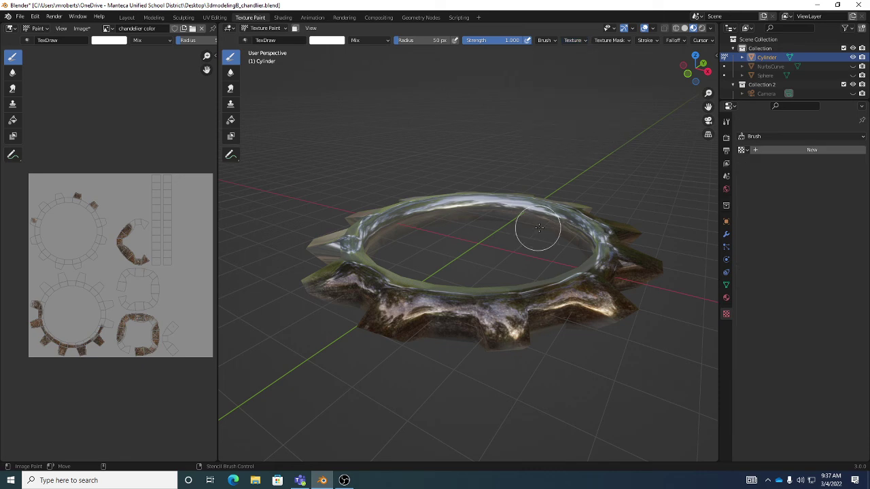
Step: Set the roughness of the ring's chandelier material to about 0.298
middle_drag(539, 227, 500, 245)
scroll(520, 236, up, 5)
scroll(520, 236, down, 5)
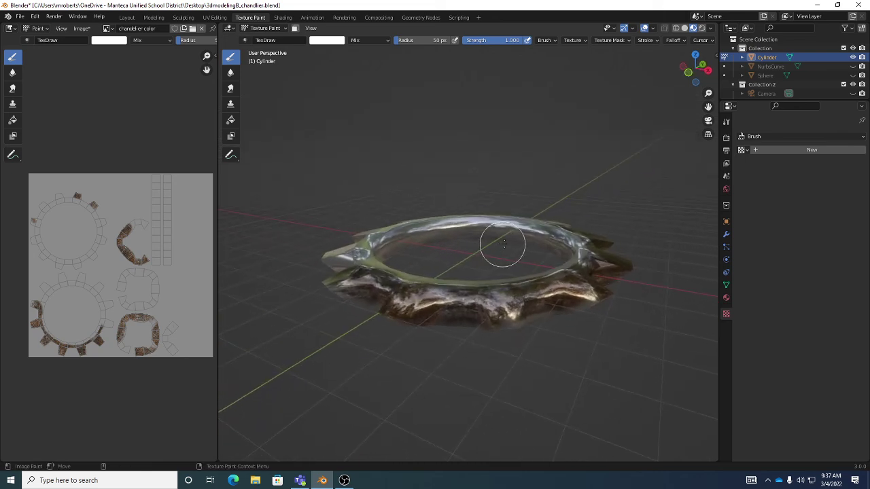
click(726, 297)
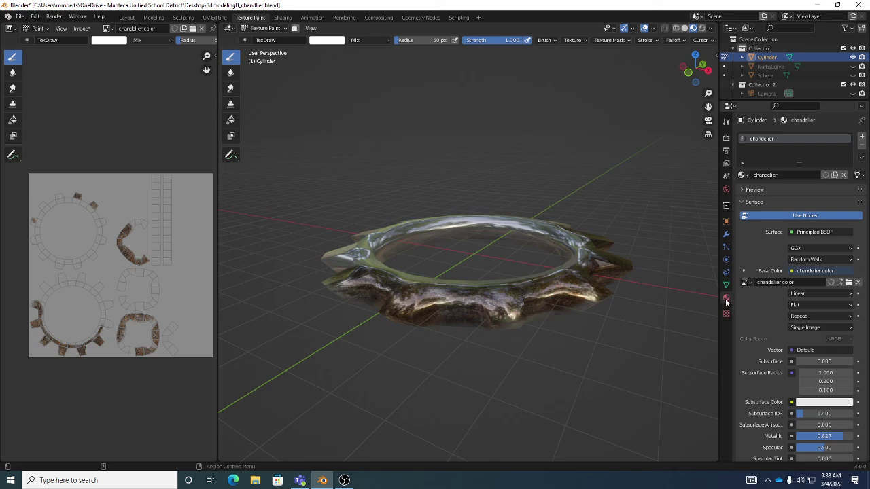
scroll(771, 320, down, 3)
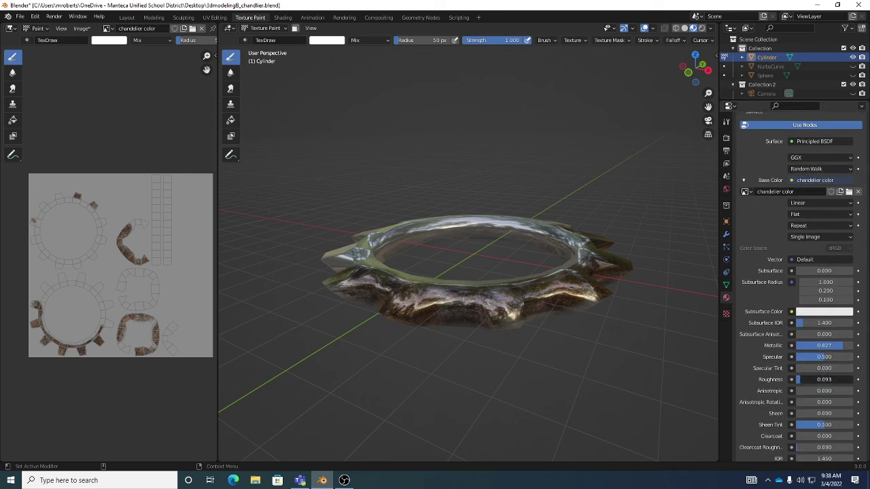
drag(799, 379, 813, 379)
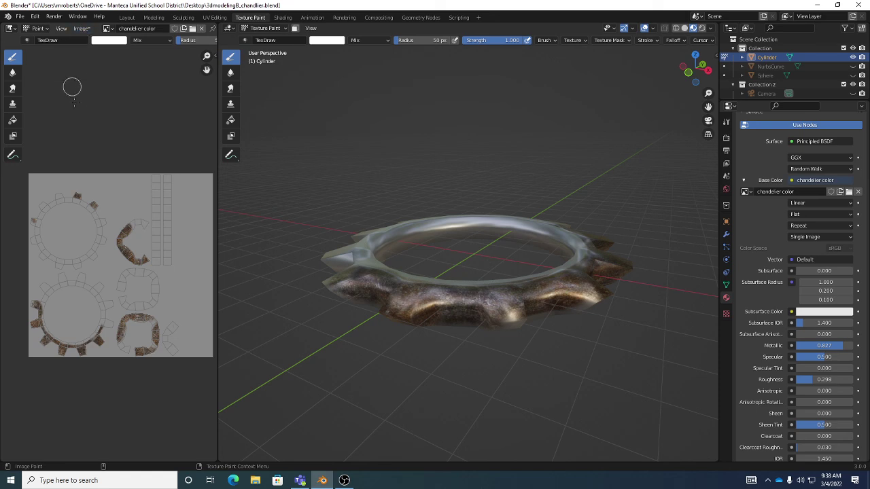
Step: Save the painted chandelier color image to its existing file
click(82, 29)
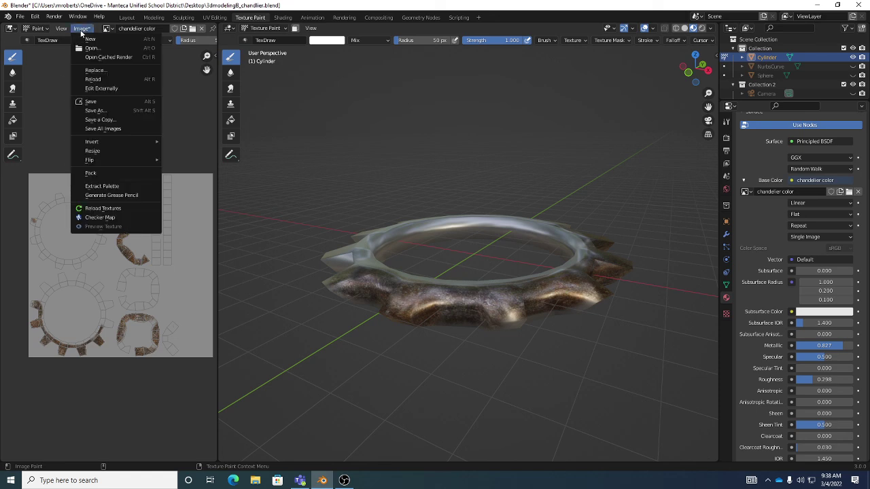
click(92, 102)
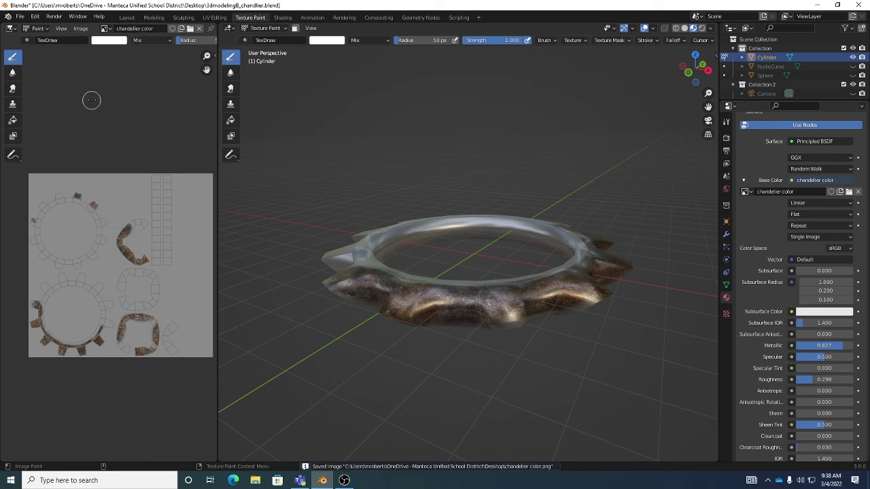
Step: Enable automatic packing of external resources and save the blend file
click(20, 16)
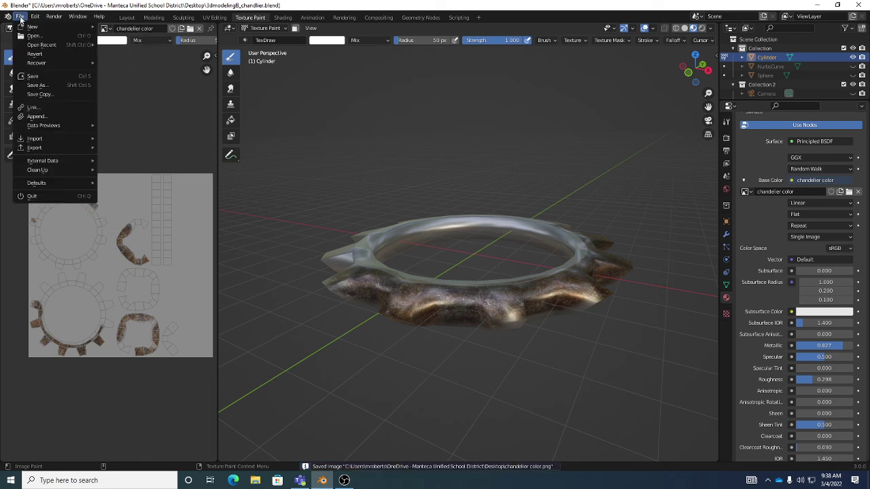
mouse_move(54, 161)
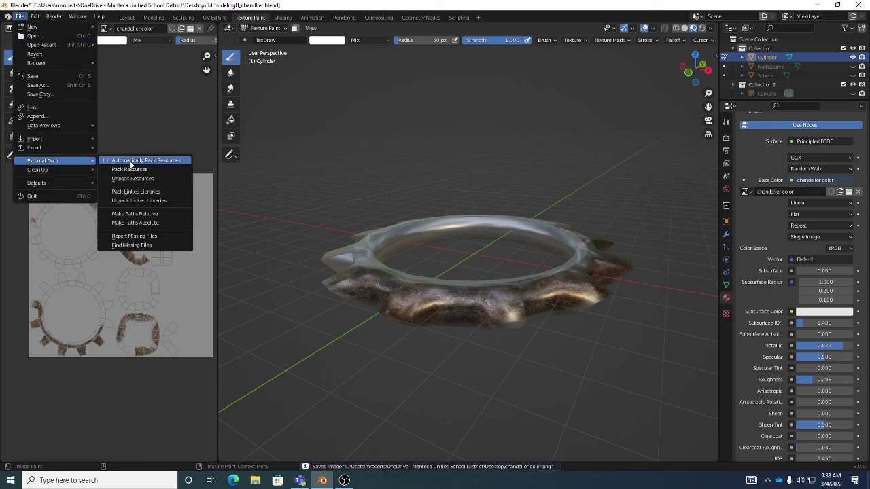
click(132, 163)
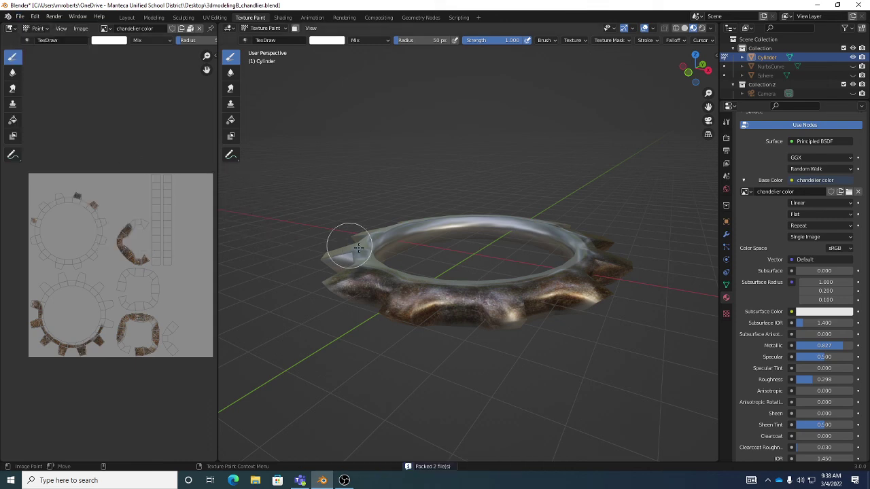
key(ctrl+s)
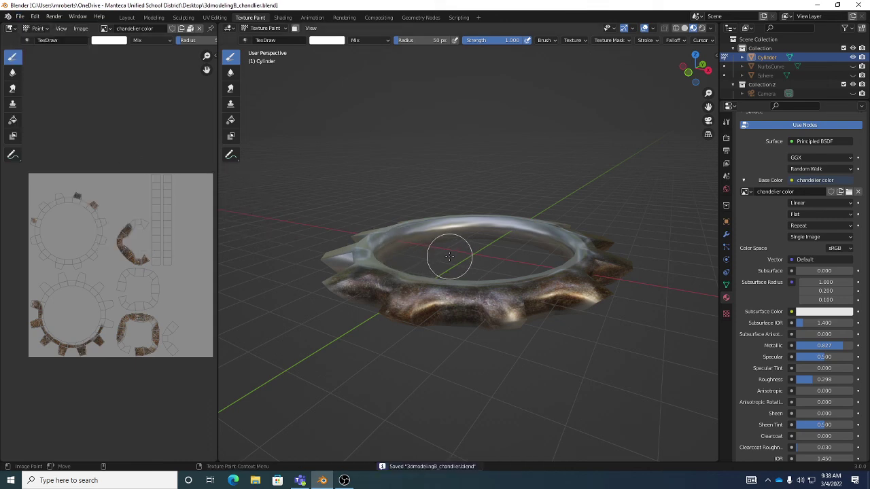
Step: Unhide the curved arms and the spheres, and select the arms in Object Mode with their glow material settings in view
click(853, 66)
click(853, 75)
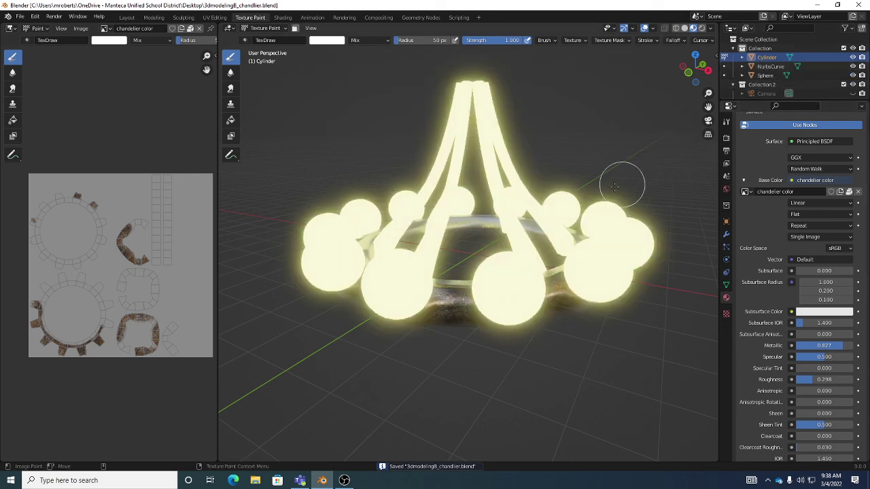
key(ctrl+Tab)
click(496, 136)
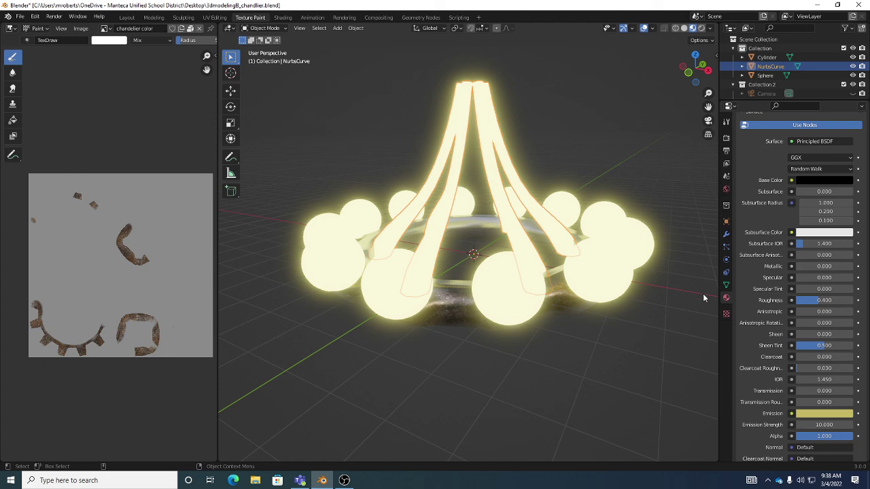
scroll(769, 219, up, 2)
scroll(770, 218, up, 2)
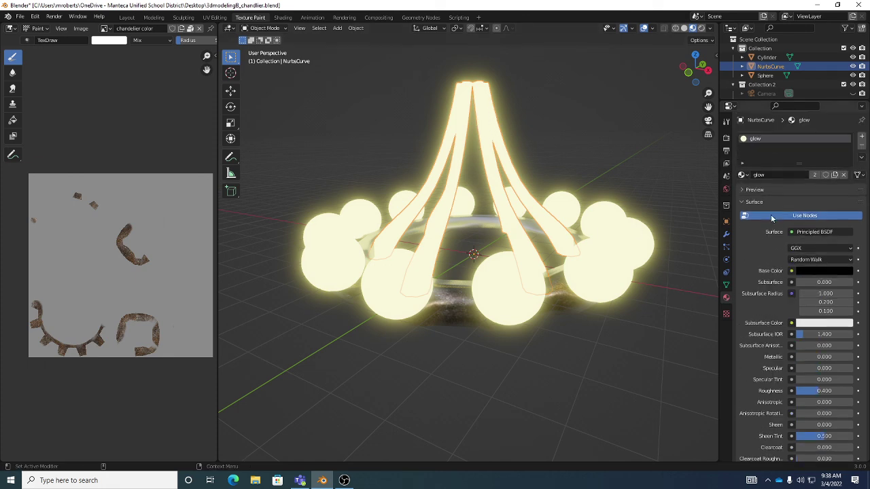
Step: Make a separate copy of the shared glow material for the curved arms and name it ropes
click(835, 174)
double_click(794, 177)
key(Return)
Step: Remove the glow from the ropes material by setting its emission strength to 1 and its emission color to black
scroll(814, 331, down, 5)
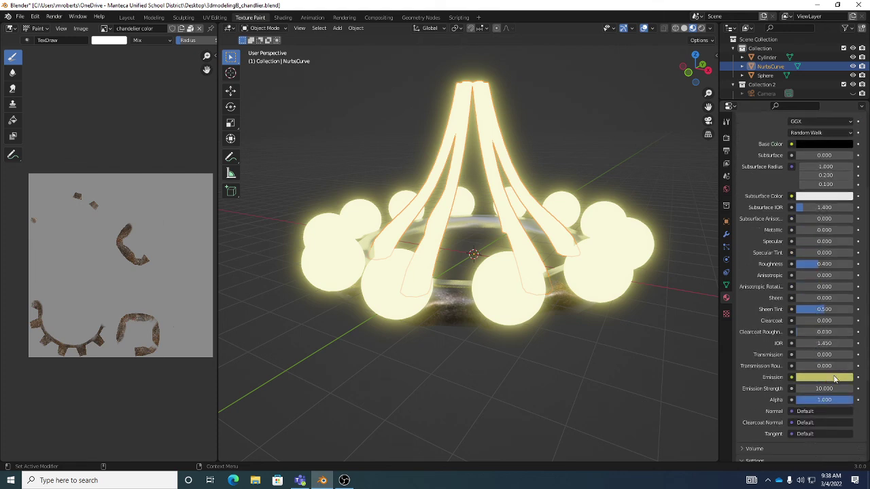
click(830, 388)
text(1)
key(Return)
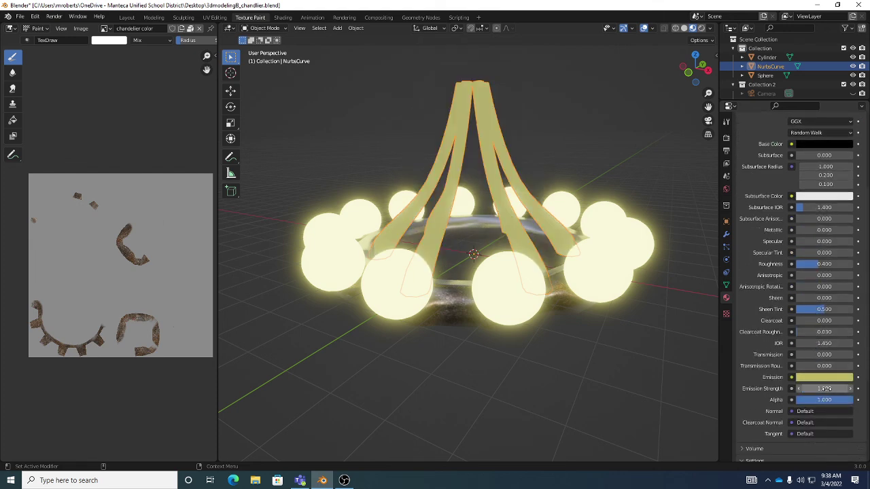
click(830, 376)
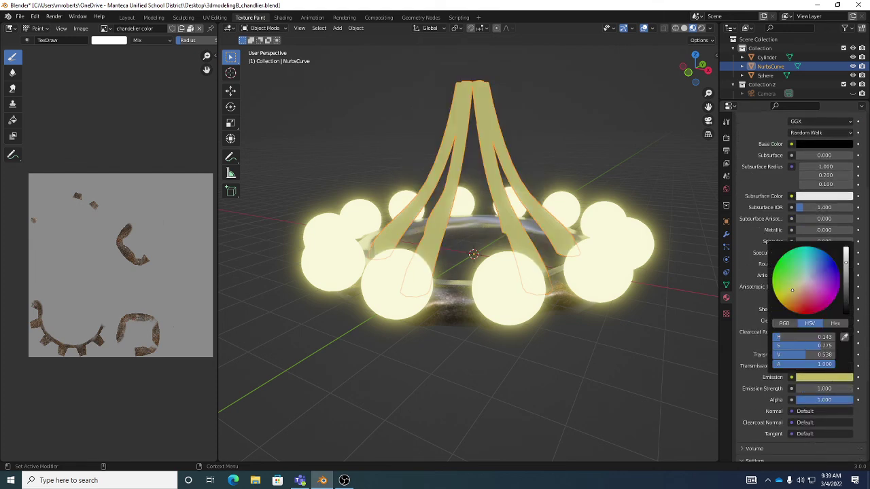
drag(849, 299, 846, 313)
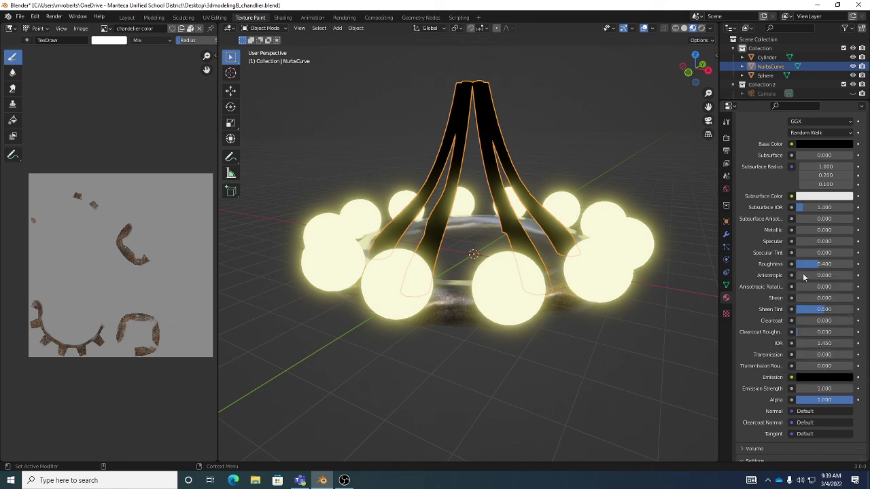
Step: Set the base color of the ropes material to a neutral light gray with a value of about 0.467
scroll(803, 273, up, 4)
click(821, 234)
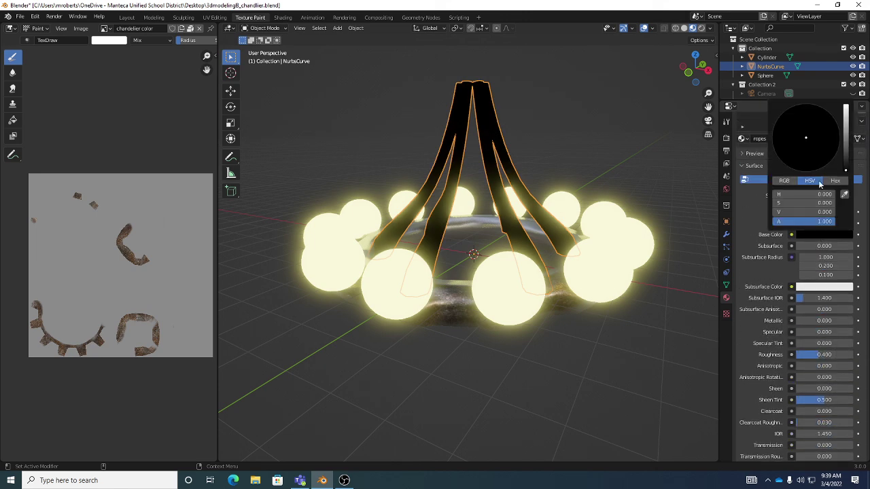
drag(846, 146, 846, 107)
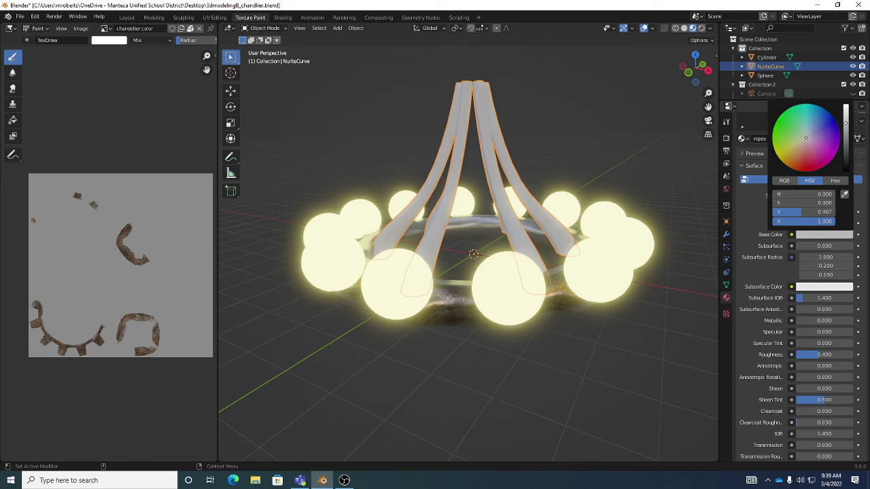
Step: Deselect the curved arms and save the blend file
click(640, 164)
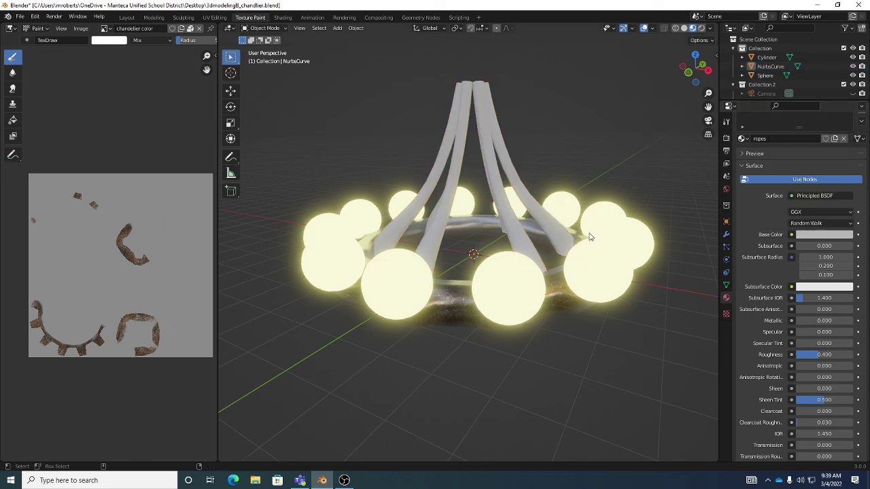
key(ctrl+s)
middle_drag(564, 236, 557, 266)
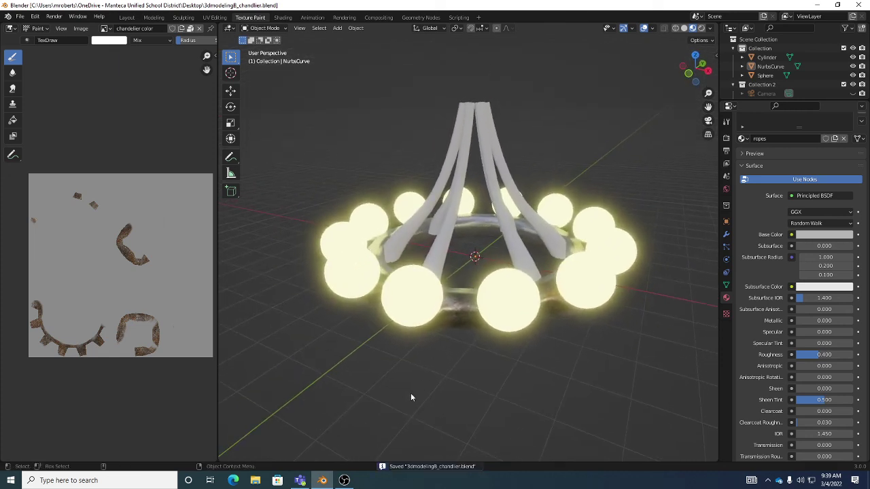
click(345, 480)
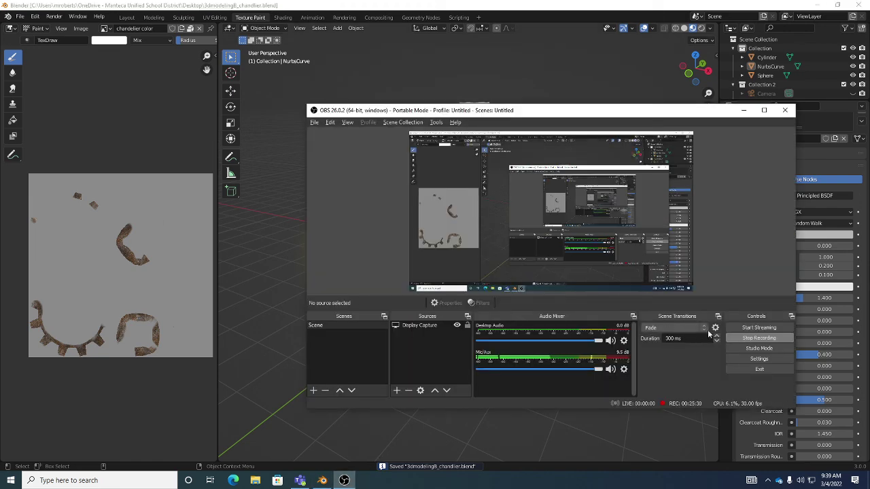